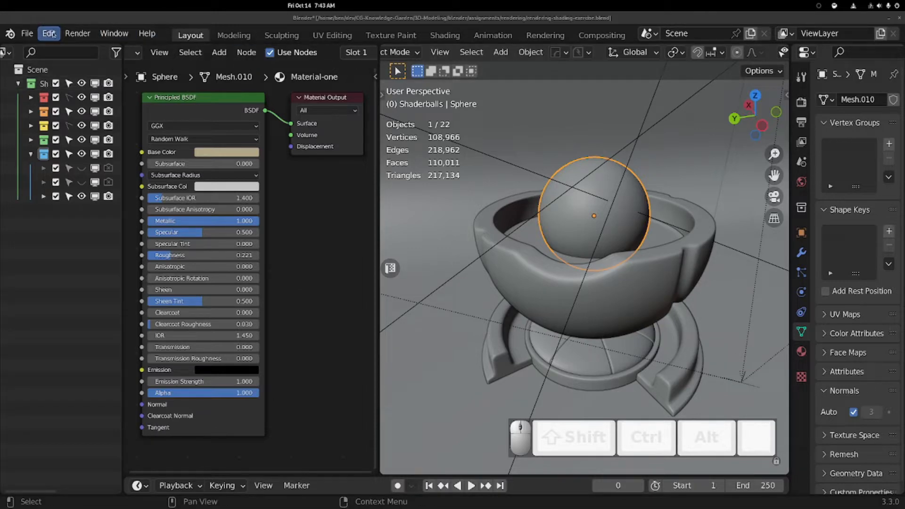
Check the Node Wrangler add-on in the preferences by searching the add-ons for "node", and close the preferences.
left_click(49, 33)
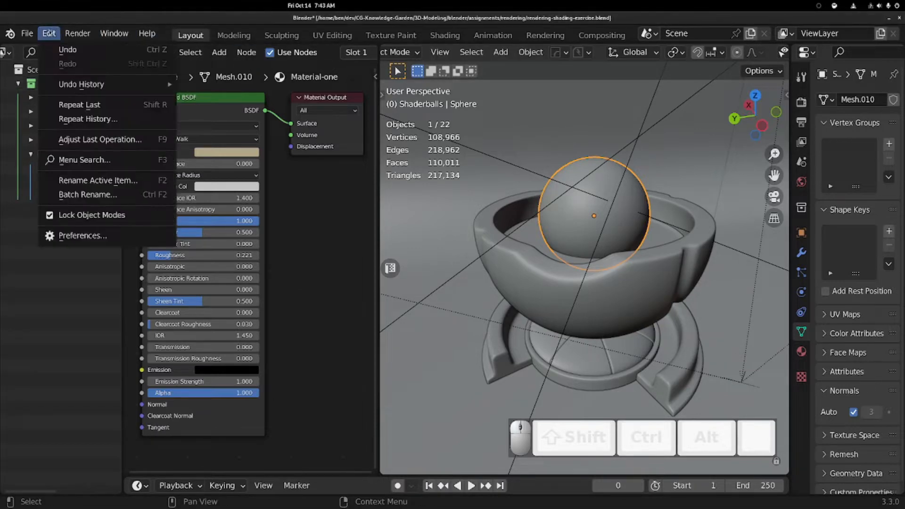
left_click(70, 235)
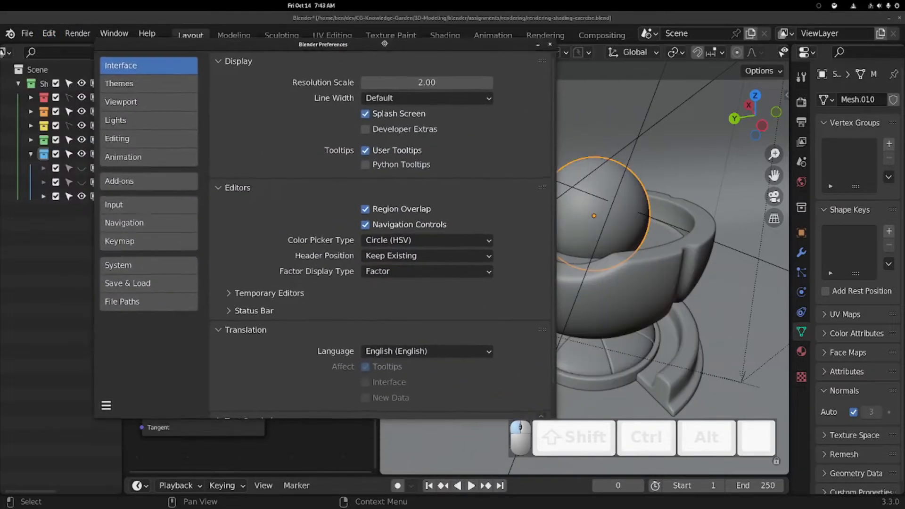
left_click(147, 185)
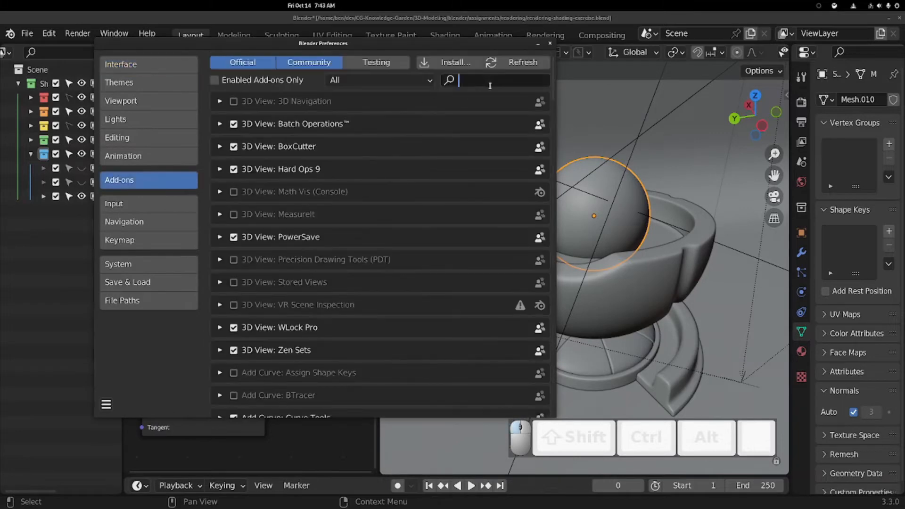
type("node")
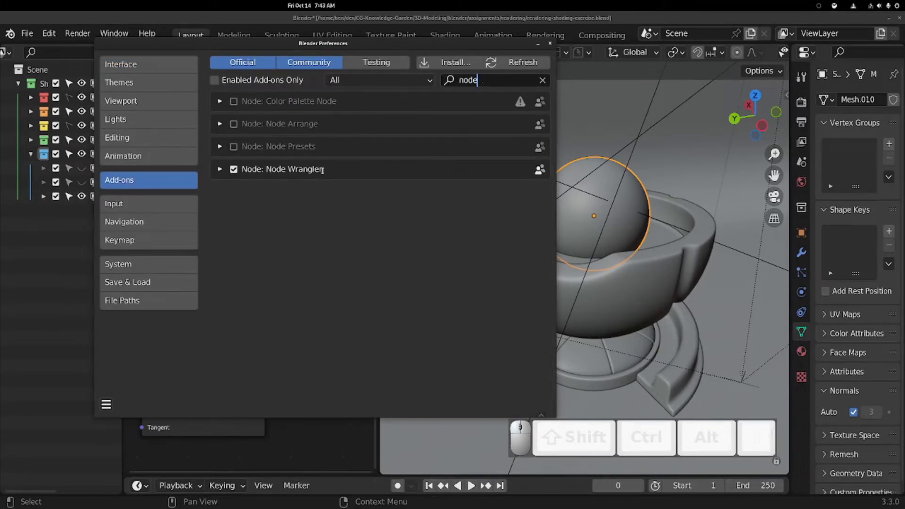
left_click(220, 169)
left_click(220, 169)
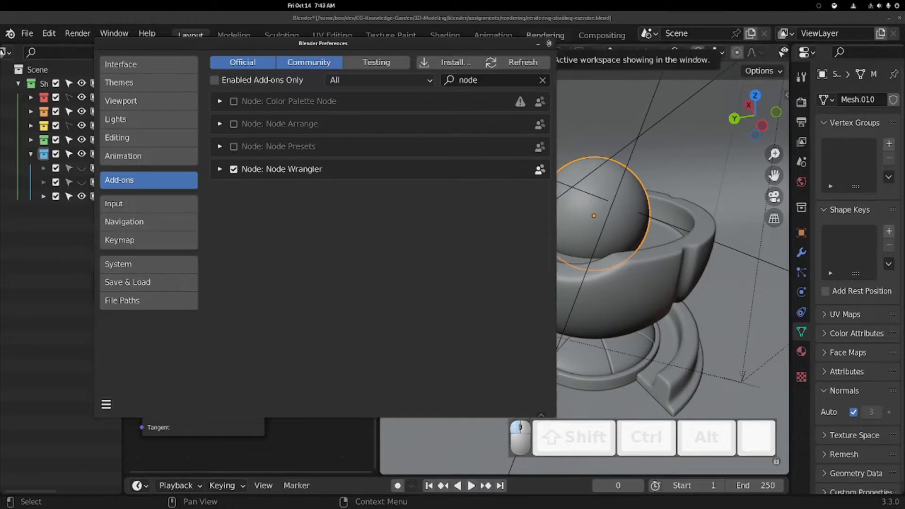
left_click(550, 43)
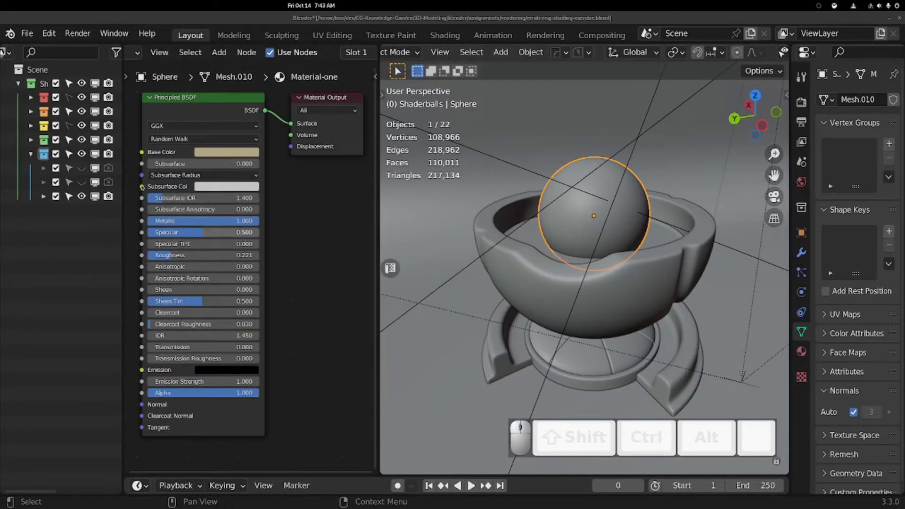
Widen the outliner and hide the liquid-shaderball collection with its contents in the viewport.
left_click_drag(122, 120, 280, 120)
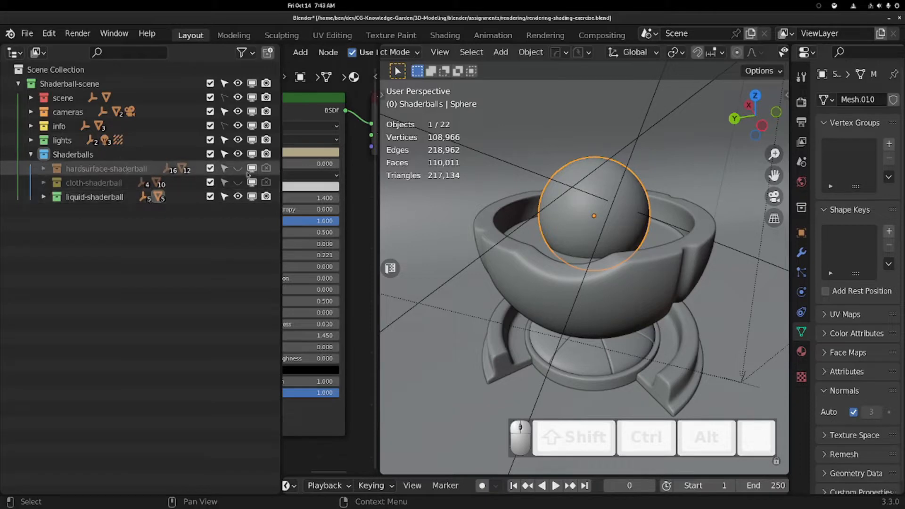
left_click(238, 197, "shift")
left_click(238, 182, "shift")
left_click(238, 182, "shift")
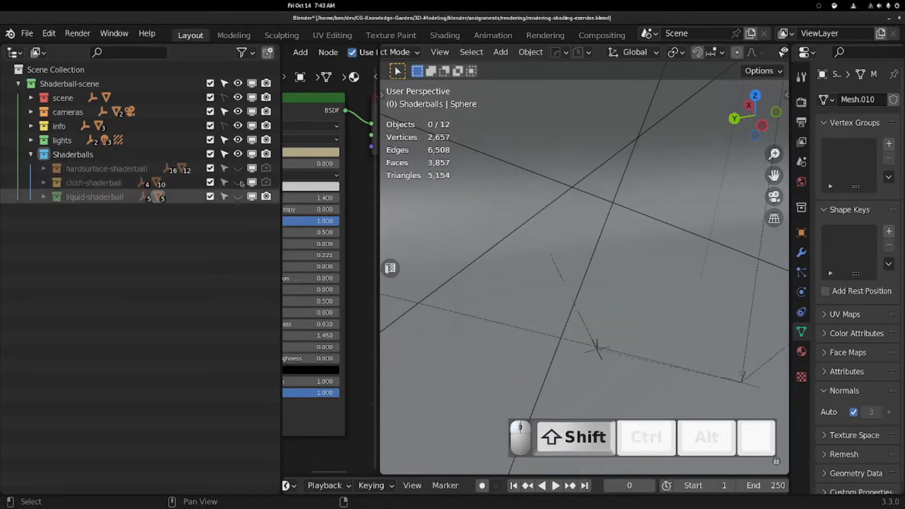
Preview the hardsurface-shaderball collection by showing and hiding it with all its contents in the viewport.
left_click(238, 168, "shift")
left_click(238, 168, "shift")
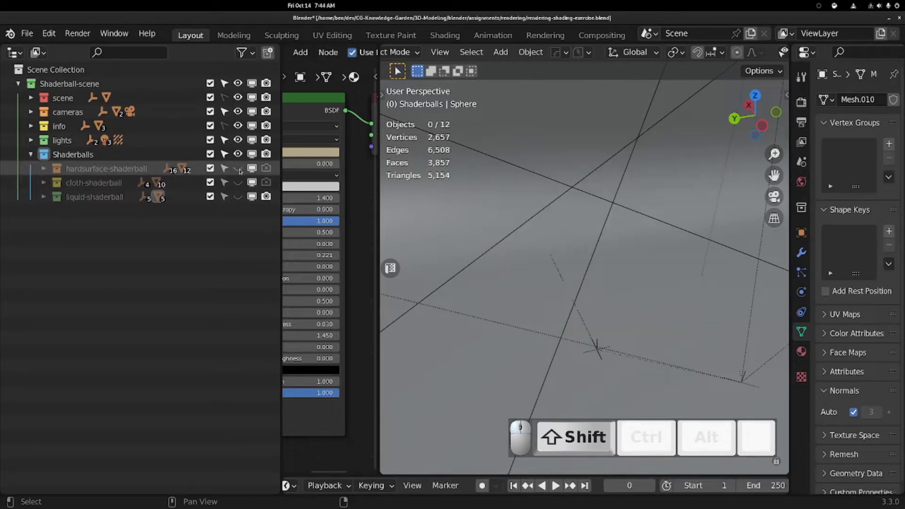
left_click(239, 169, "shift")
left_click(239, 169, "shift")
left_click(238, 168, "shift")
left_click(238, 169, "shift")
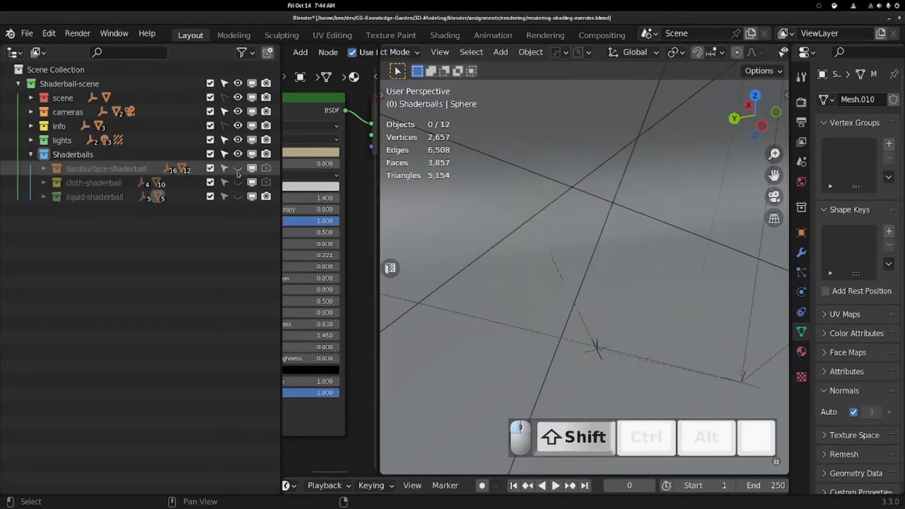
left_click(44, 168)
left_click(44, 168, "shift")
left_click(238, 169, "shift")
left_click(239, 169, "shift")
left_click(239, 169, "shift")
left_click(239, 169, "shift")
left_click(42, 168, "shift")
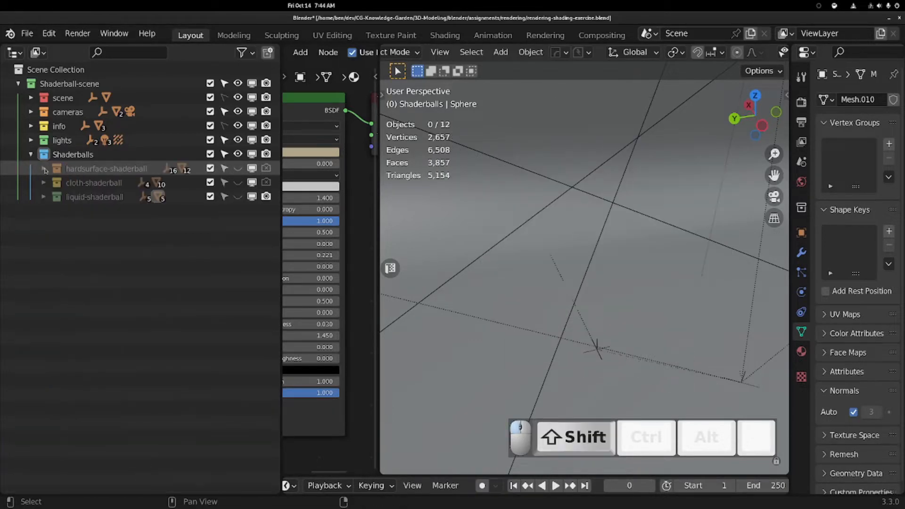
Disable the liquid-shaderball collection and its contents in renders.
left_click(271, 181)
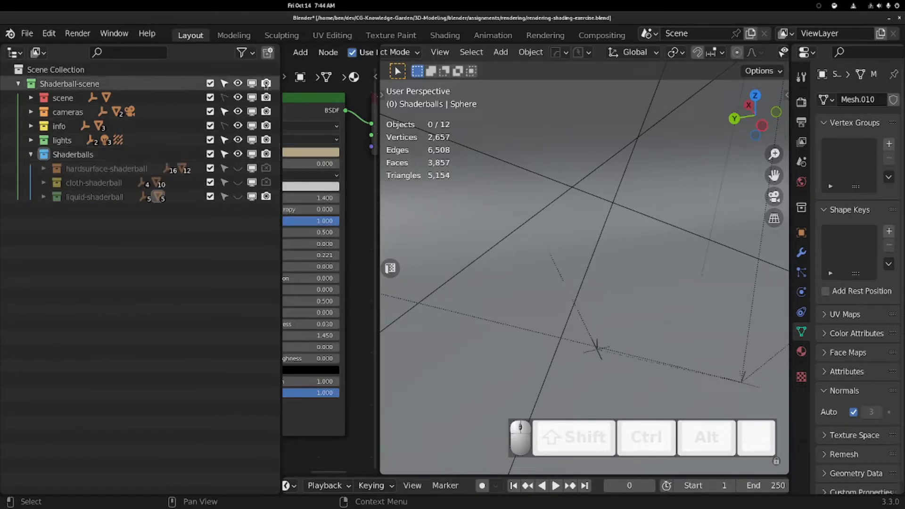
left_click(266, 169)
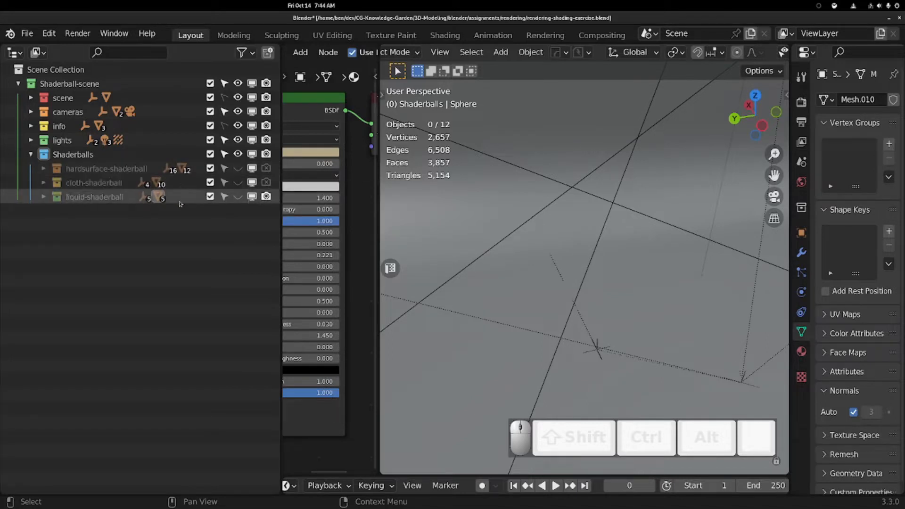
left_click(266, 196, "shift")
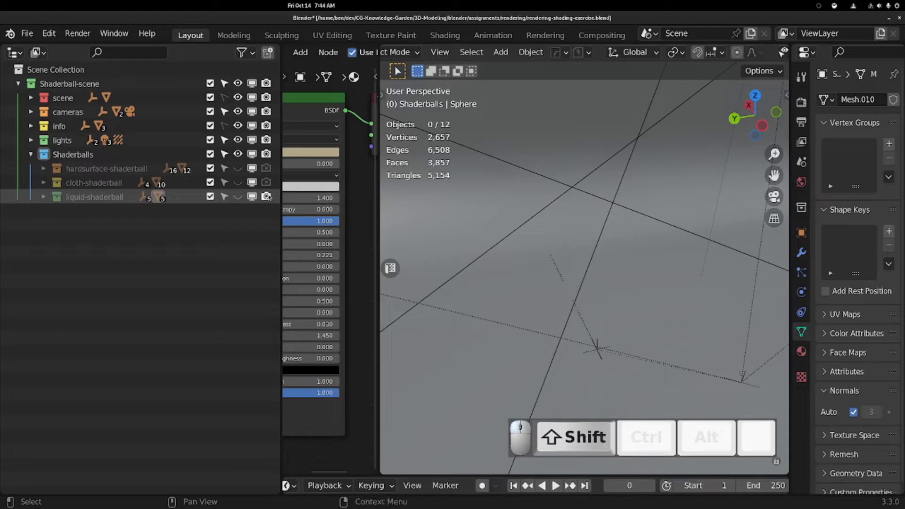
left_click(266, 197, "shift")
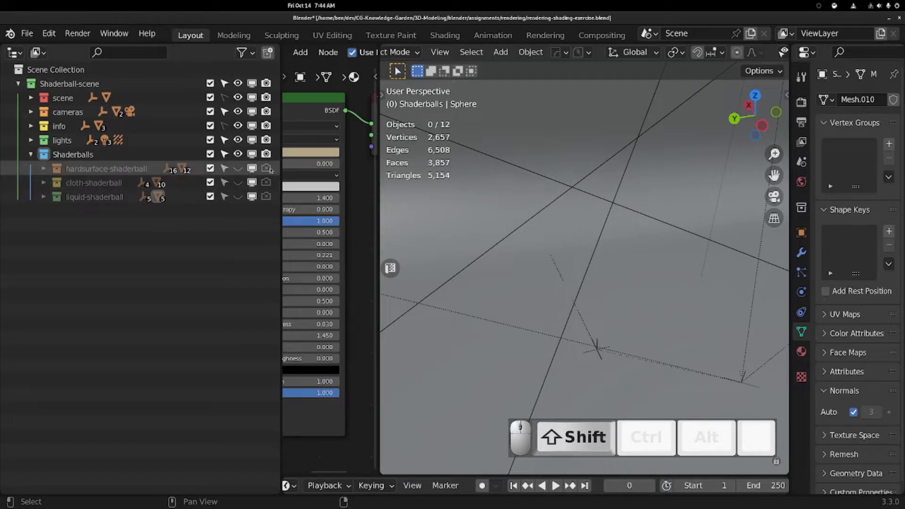
Preview the hardsurface, cloth and liquid shaderballs one at a time in the viewport, hiding each again.
left_click(238, 169, "shift")
left_click(238, 168, "shift")
left_click(238, 183, "shift")
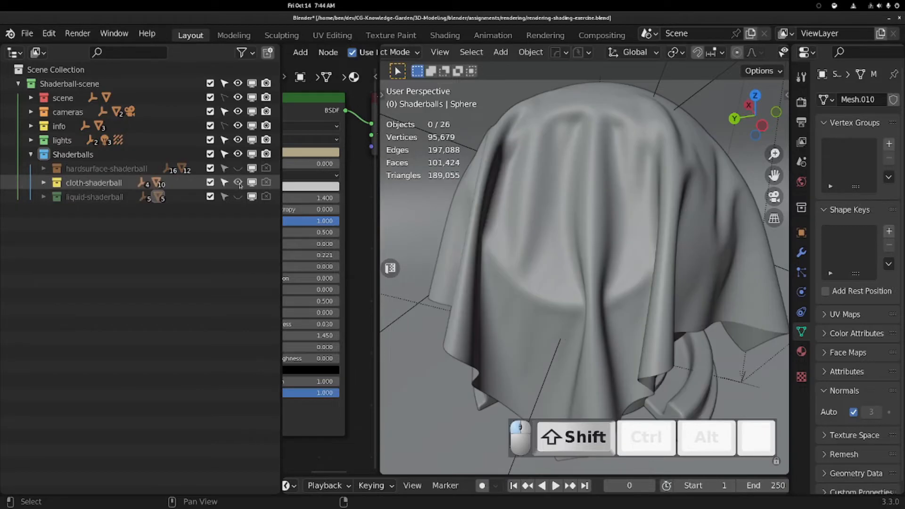
left_click(238, 183, "shift")
left_click(238, 169, "shift")
left_click(238, 168, "shift")
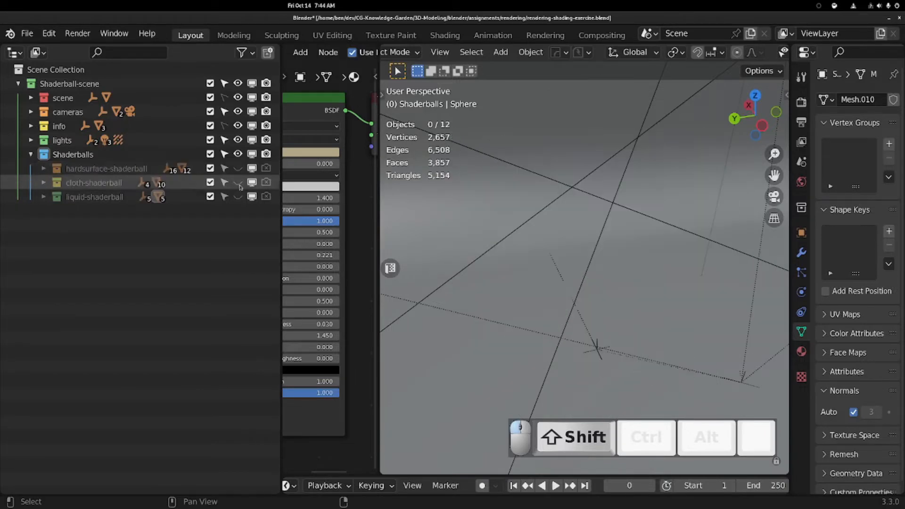
left_click(237, 196, "shift")
middle_click_drag(411, 252, 423, 271)
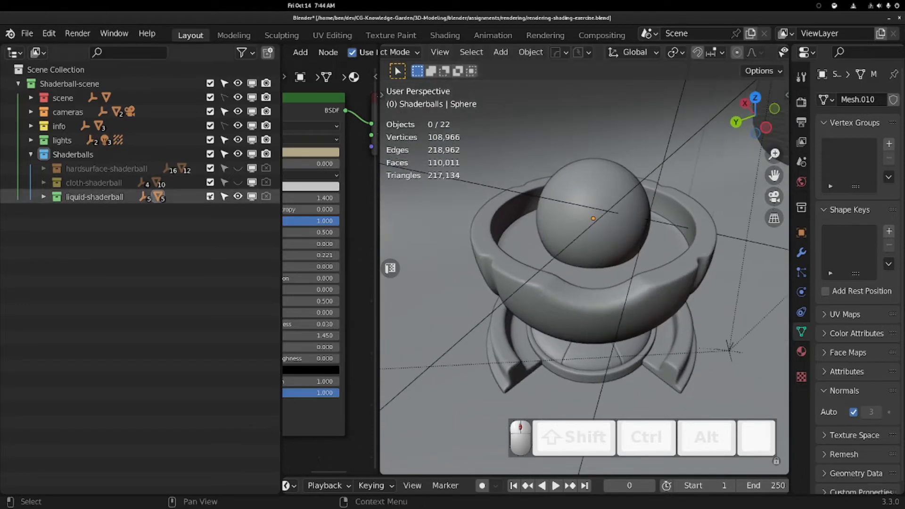
left_click(238, 197, "shift")
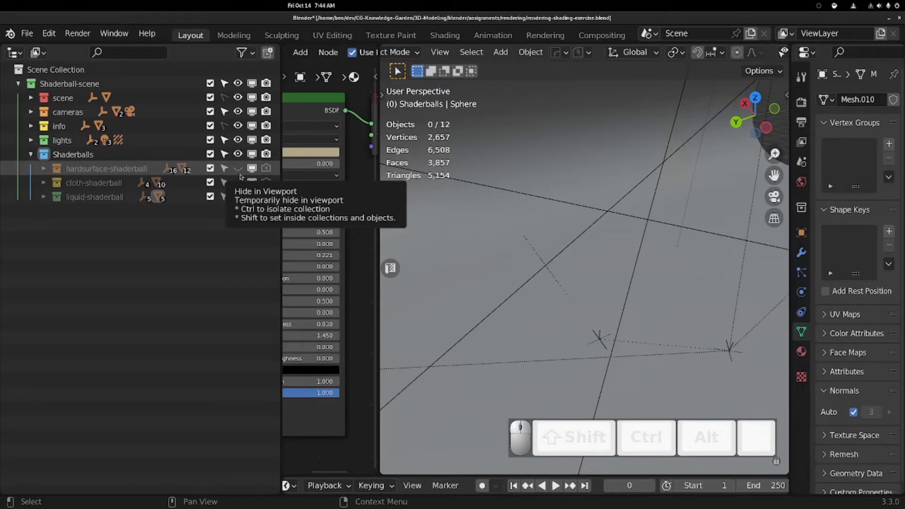
Show the hardsurface-shaderball collection with its contents, enable it for rendering, and narrow the outliner again.
left_click(238, 168, "shift")
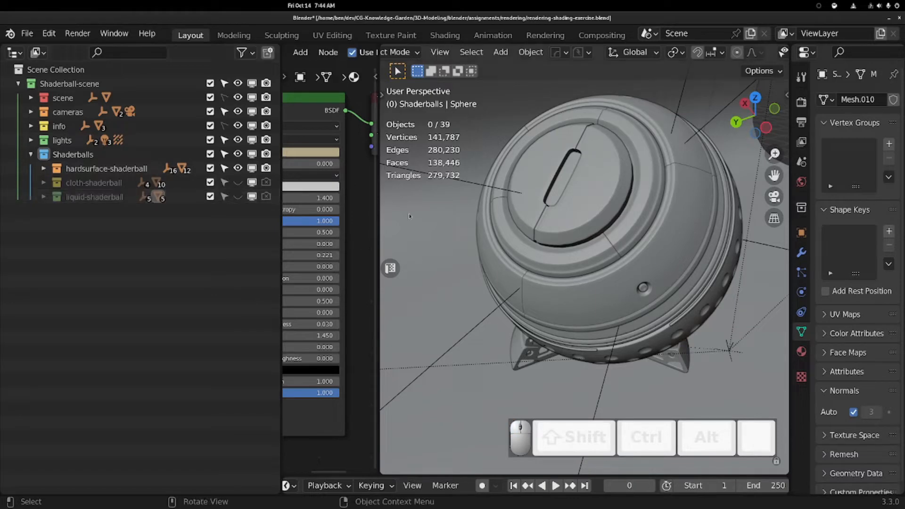
left_click_drag(282, 104, 117, 113)
scroll(296, 200, "down", 4)
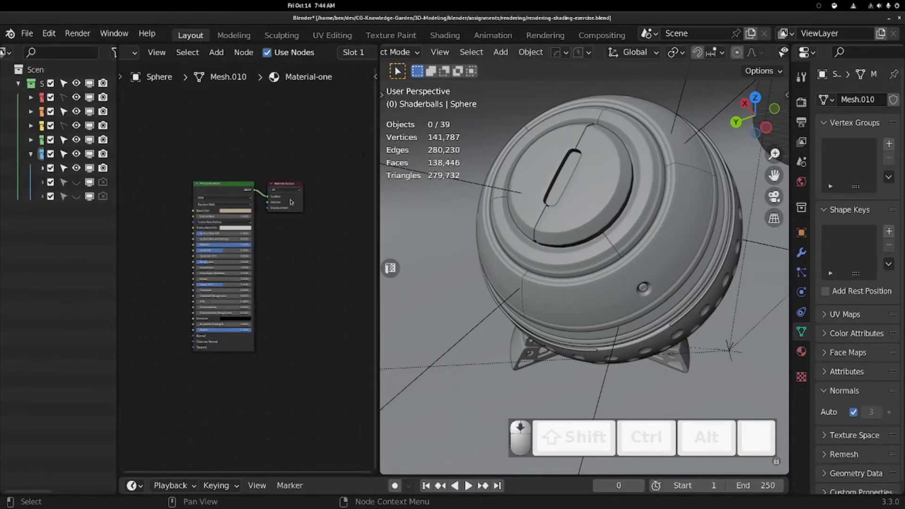
scroll(150, 54, "up", 3)
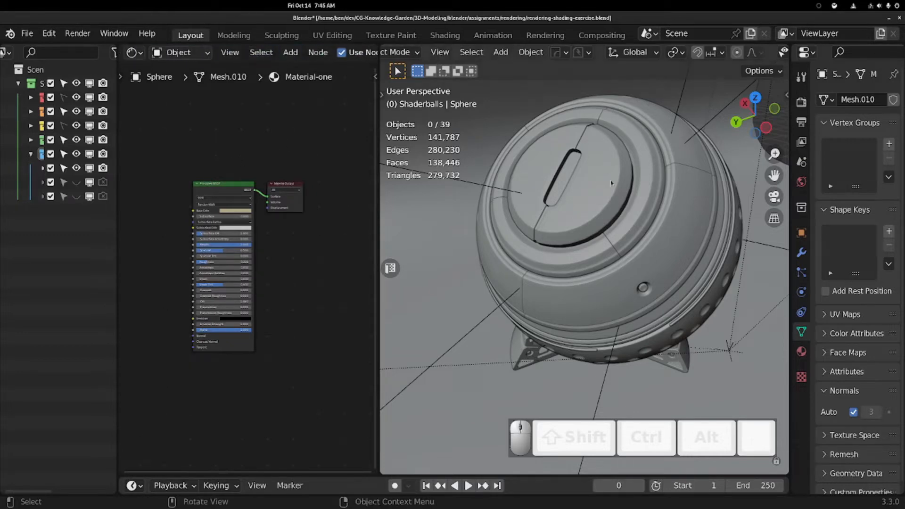
Select the Cap of the hard-surface shaderball and review its Material-one settings in a widened properties editor.
left_click(649, 277)
left_click(800, 351)
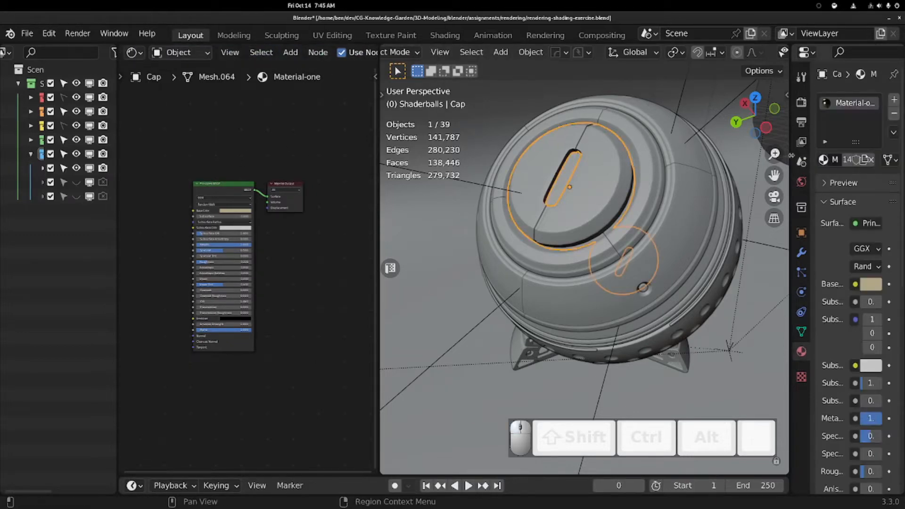
left_click_drag(788, 148, 666, 149)
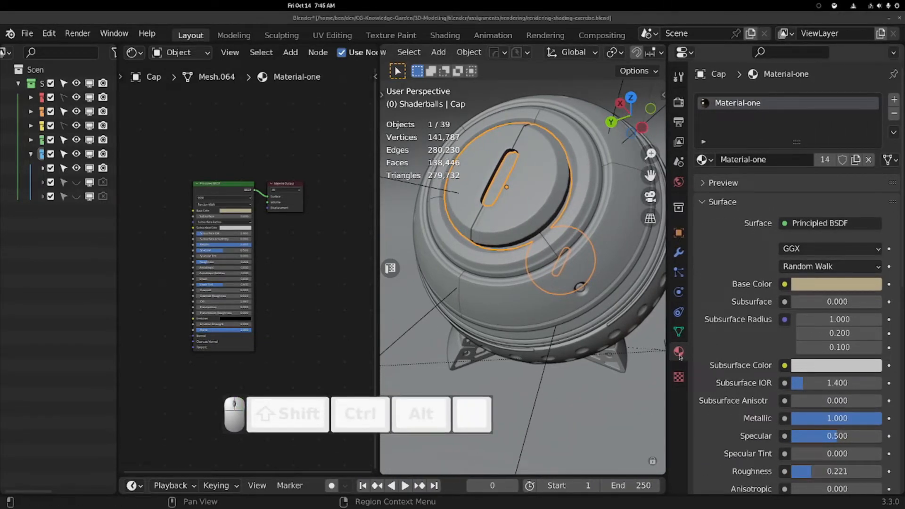
scroll(721, 264, "down", 5)
scroll(721, 264, "up", 5)
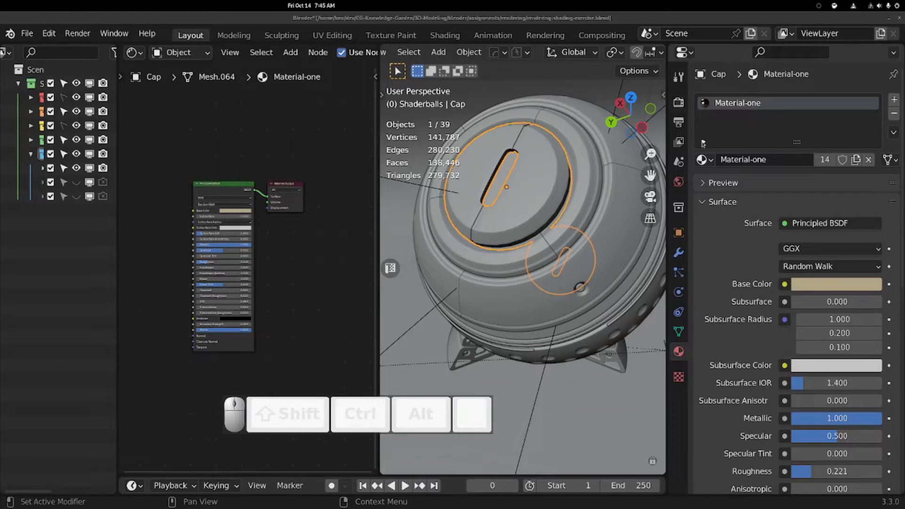
scroll(748, 199, "down", 6)
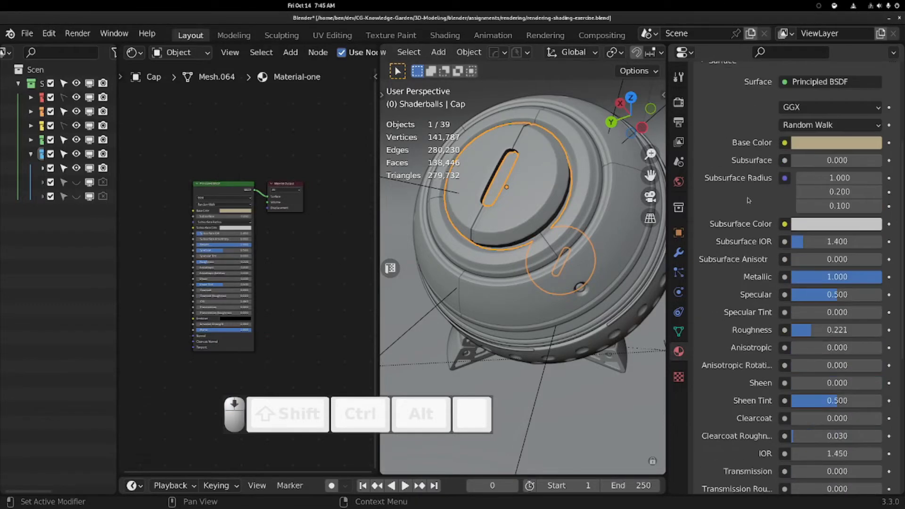
scroll(748, 199, "up", 4)
Collapse the Surface and Displacement sections of the material properties and narrow the properties editor.
left_click(748, 159)
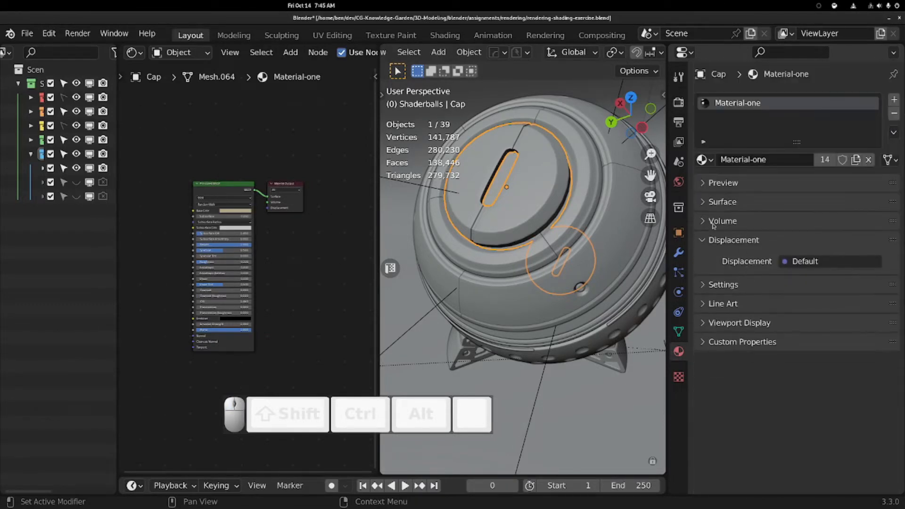
left_click(701, 240)
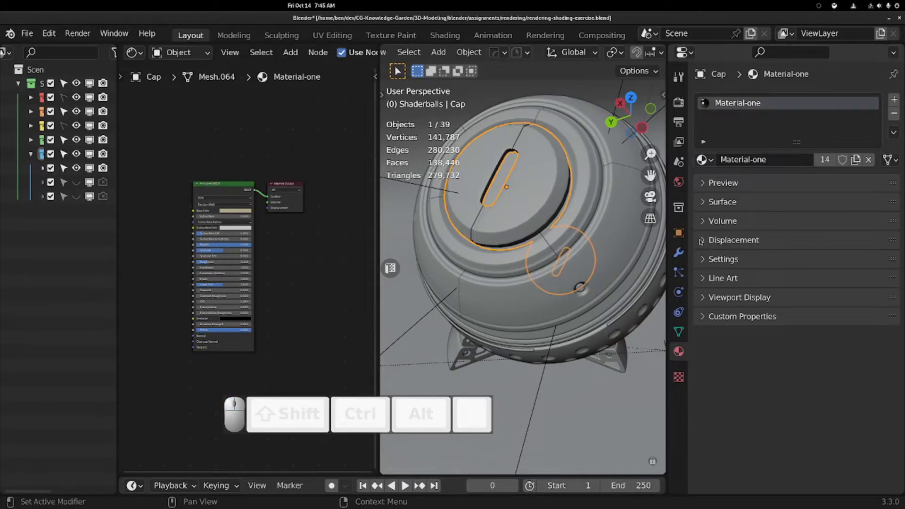
left_click_drag(666, 106, 757, 107)
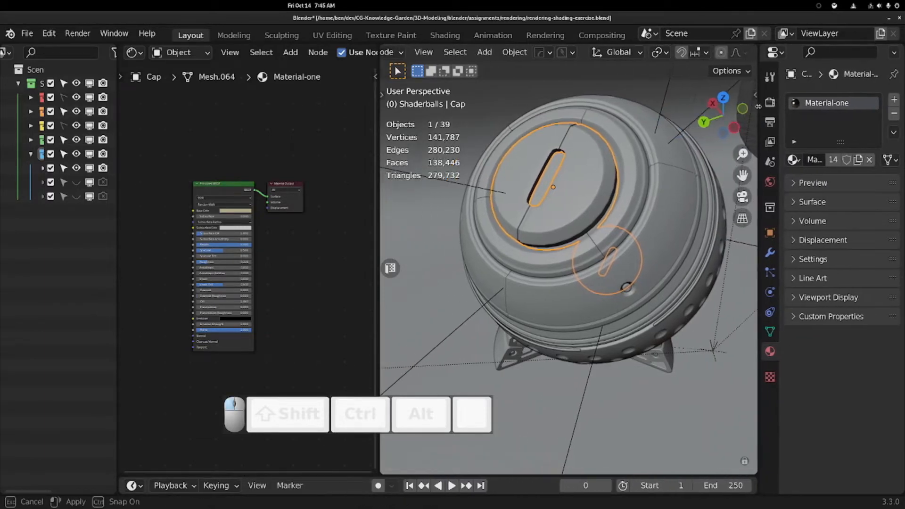
Browse the available materials in the shader editor and unlink Material-one from the Cap.
scroll(253, 54, "down", 5)
scroll(251, 57, "up", 4)
scroll(226, 51, "down", 4)
scroll(247, 58, "up", 2)
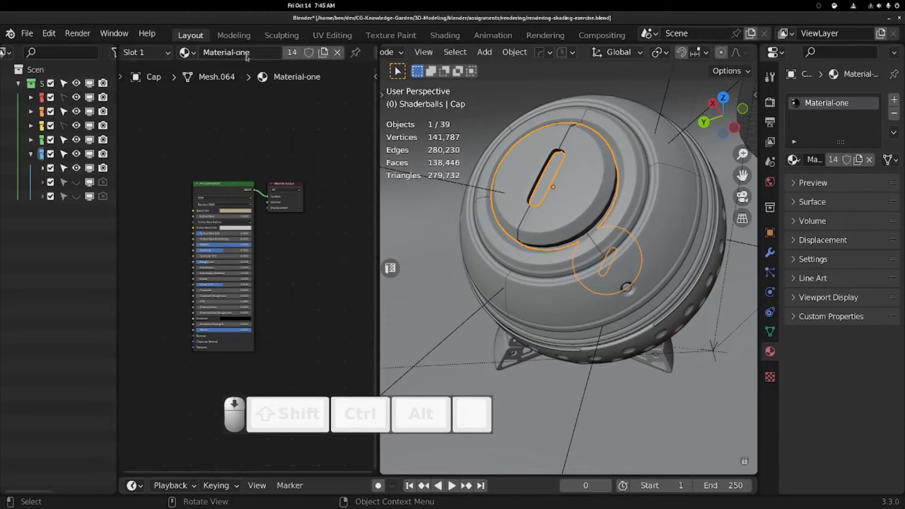
left_click(185, 52)
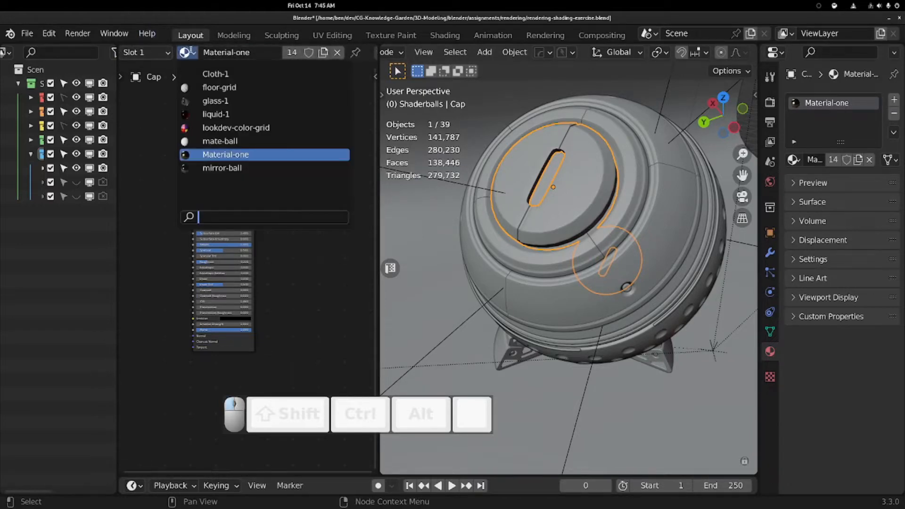
left_click(192, 52)
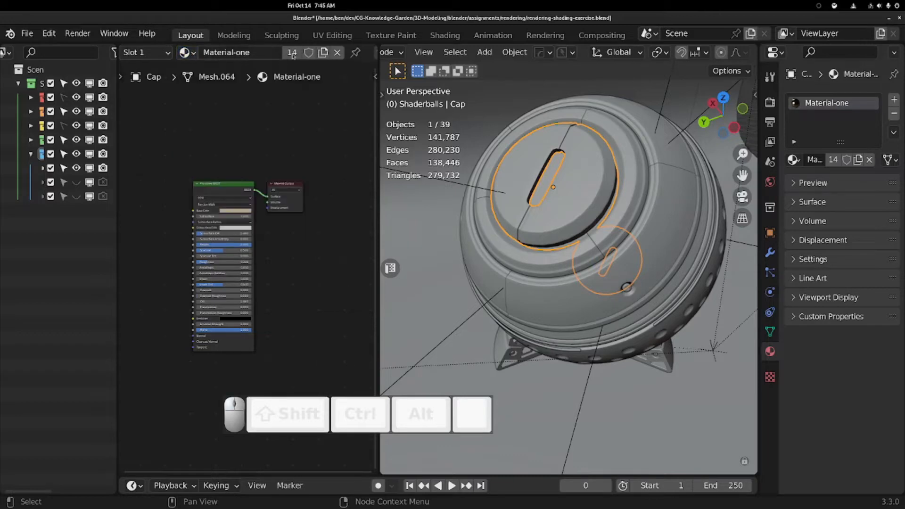
left_click(337, 53)
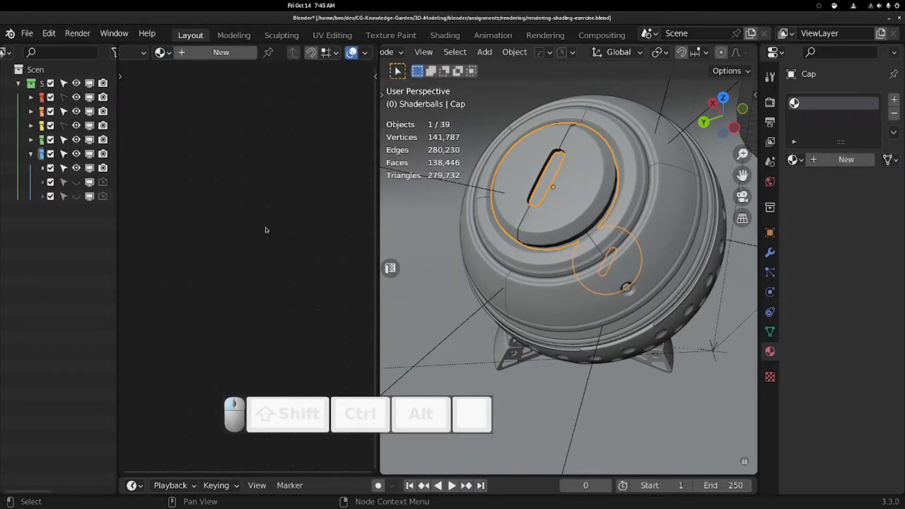
Create a new material on the Cap and name it "material-2".
left_click(187, 53)
left_click(272, 54)
type("material-2")
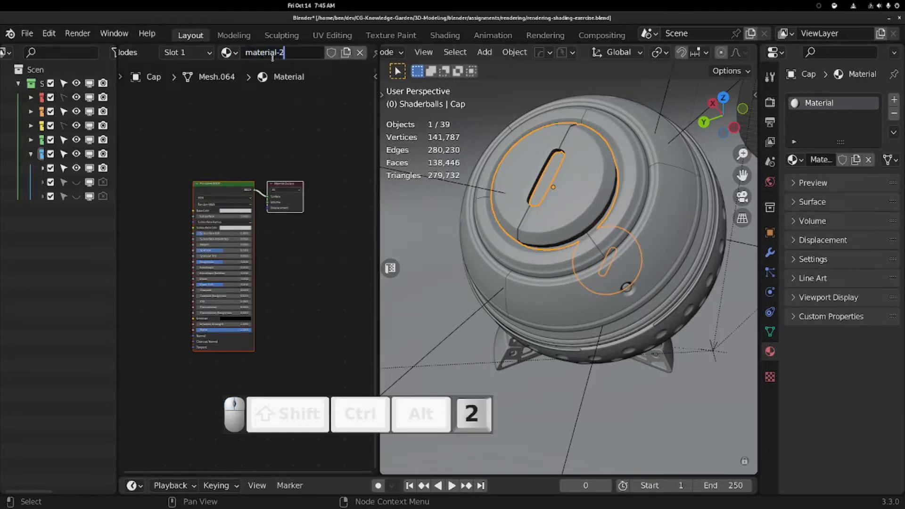
key("Return")
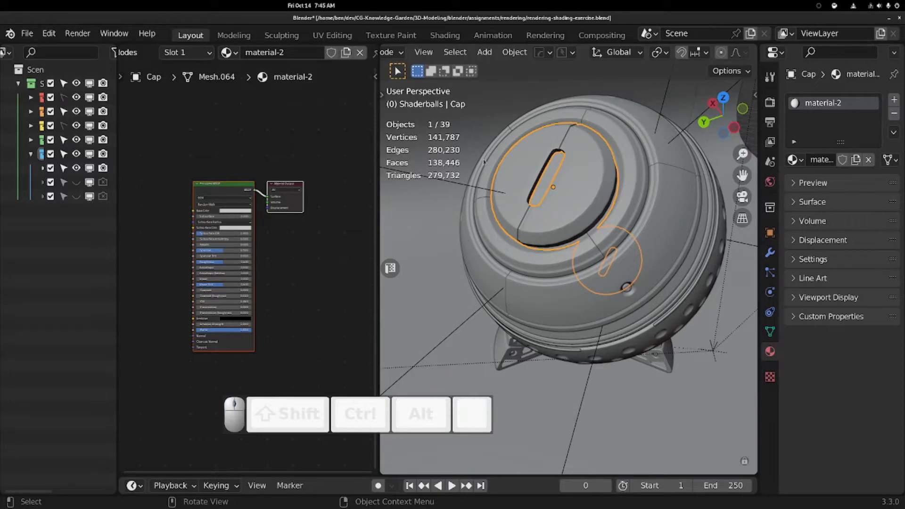
Widen the outliner until the collection names are readable and select the MiddleCasing part of the shaderball.
middle_click_drag(558, 155, 588, 188)
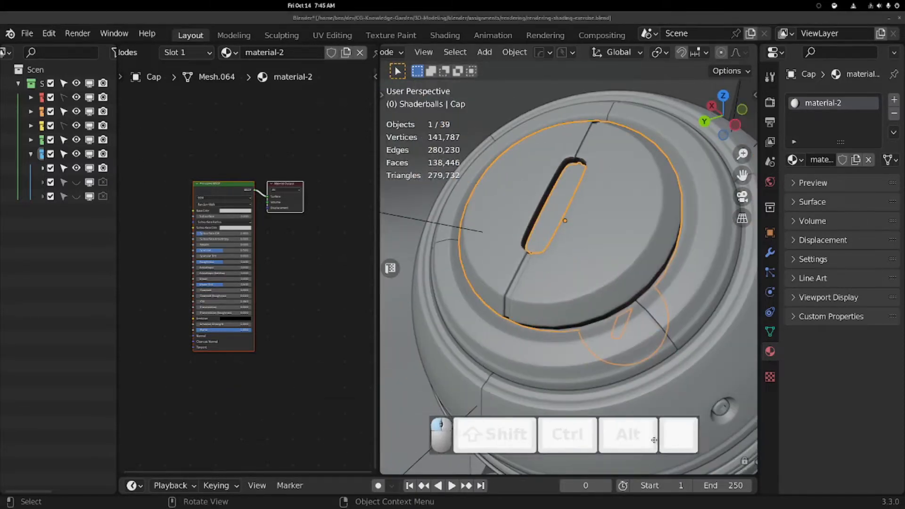
scroll(625, 192, "down", 3)
middle_click_drag(626, 192, 585, 175)
left_click_drag(117, 105, 243, 103)
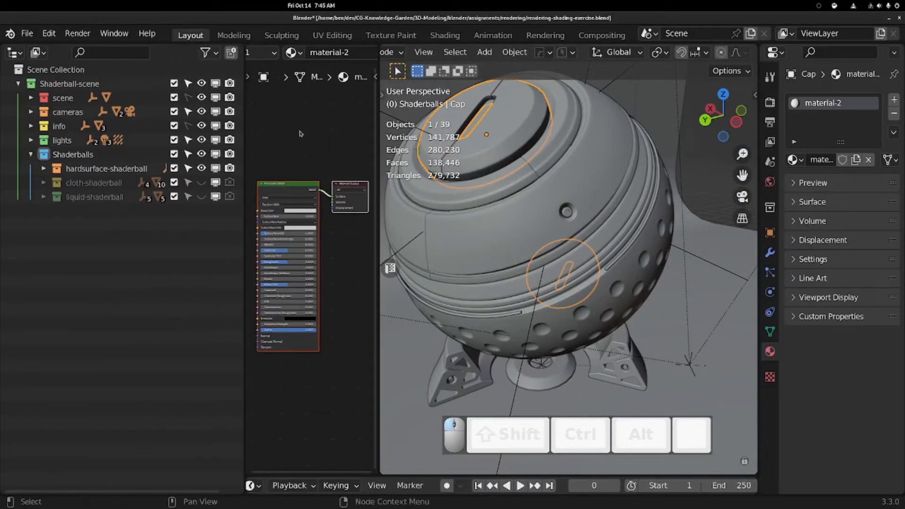
left_click(626, 210)
left_click(625, 209)
left_click(641, 219)
left_click(662, 238)
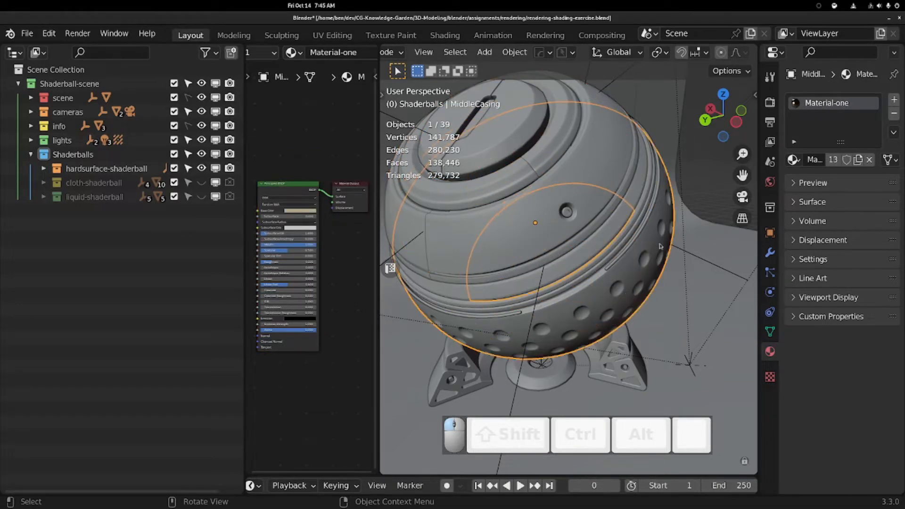
Select all objects in the hardsurface-shaderball collection and make the Cap the active object.
right_click(92, 170)
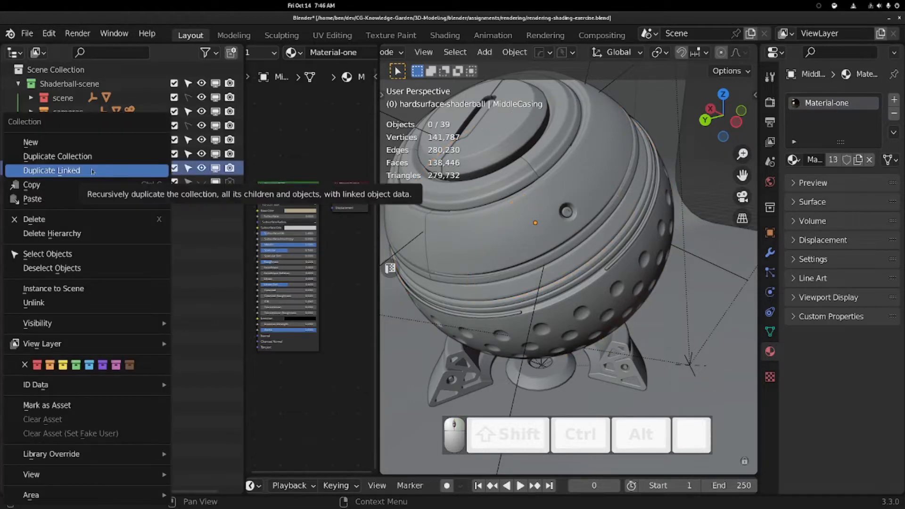
left_click(61, 255)
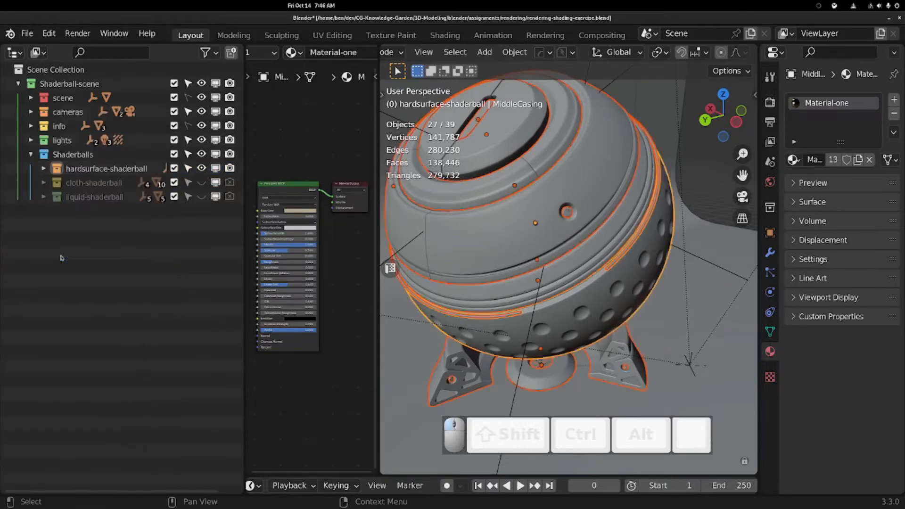
middle_click_drag(566, 208, 558, 141)
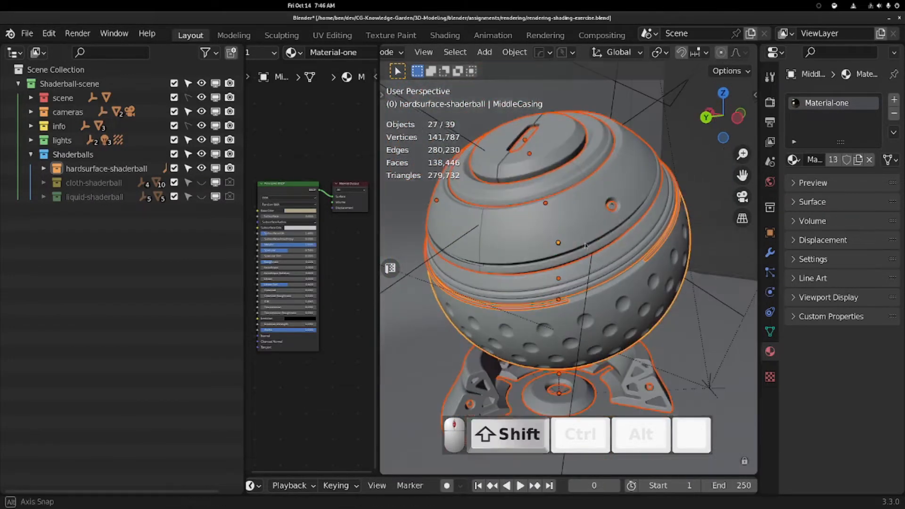
left_click(557, 141, "shift")
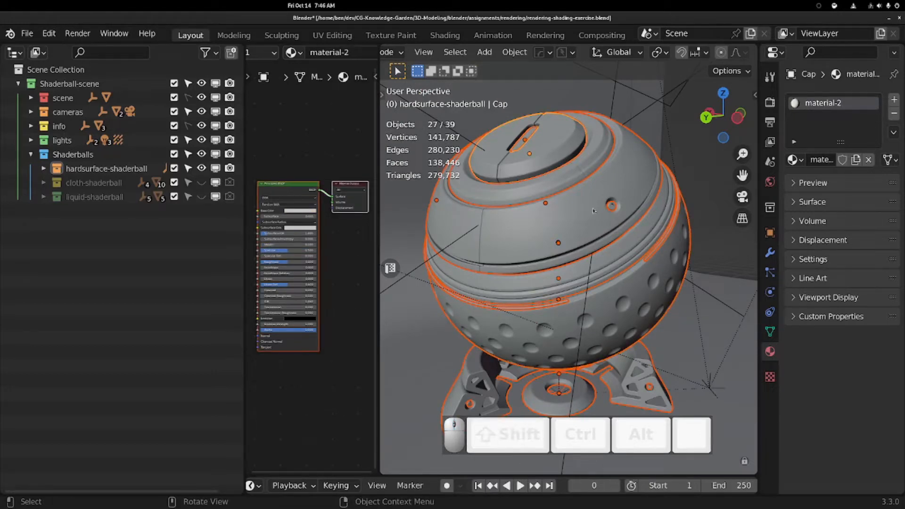
Narrow the outliner and replace material-2 on the Cap with a new material named "material-3".
left_click_drag(244, 94, 143, 94)
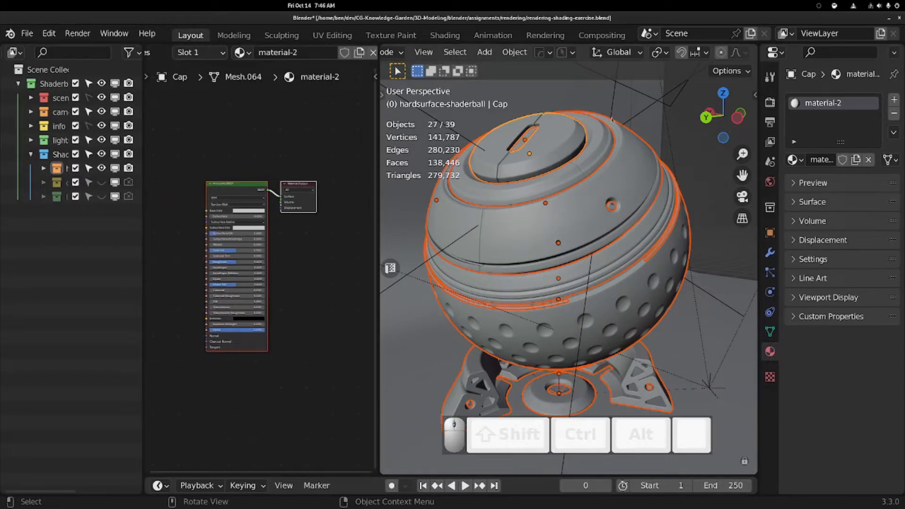
scroll(285, 54, "down", 4)
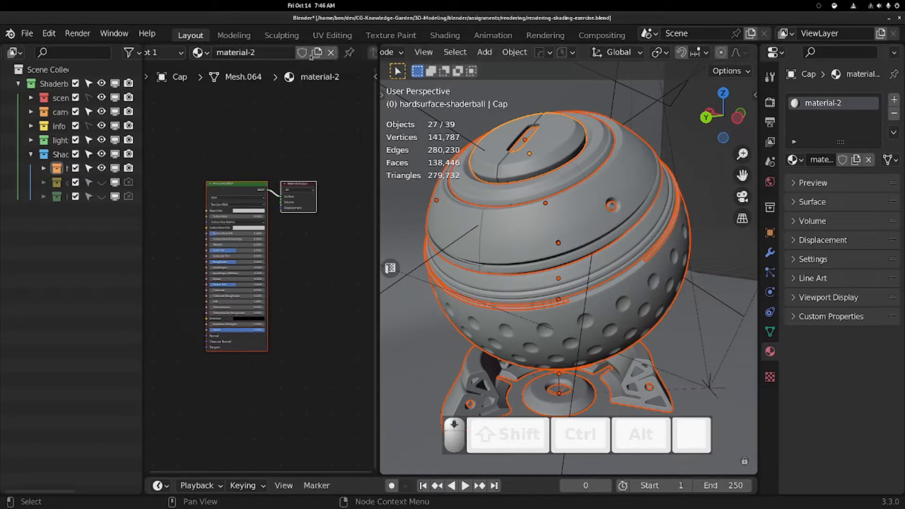
left_click(289, 52)
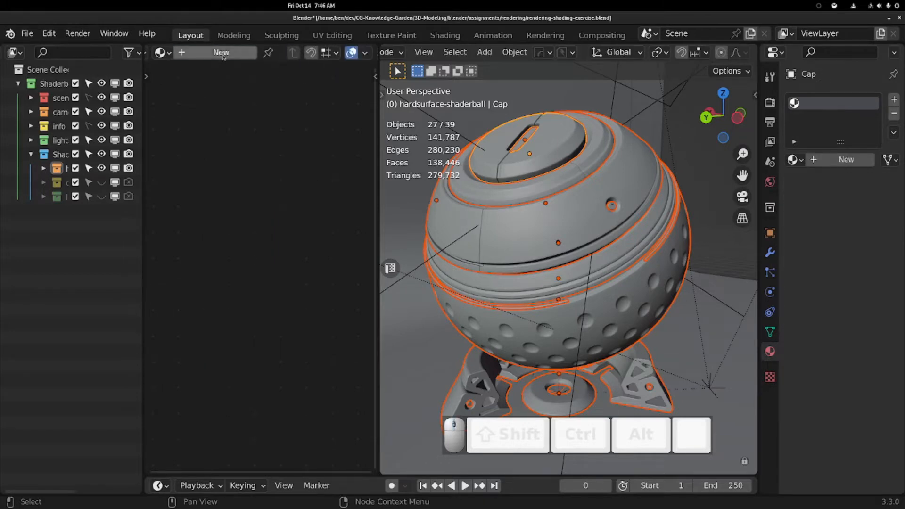
left_click(208, 52)
left_click(276, 53)
type("material_3")
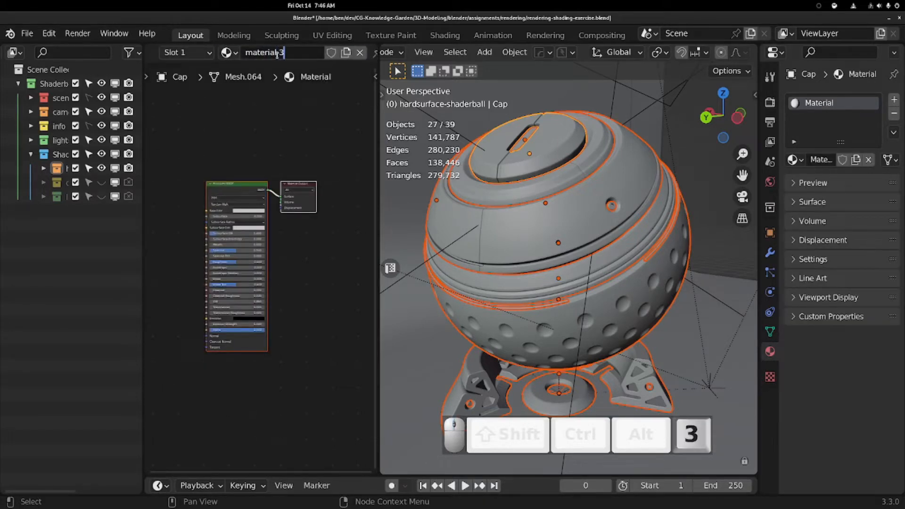
key("Return")
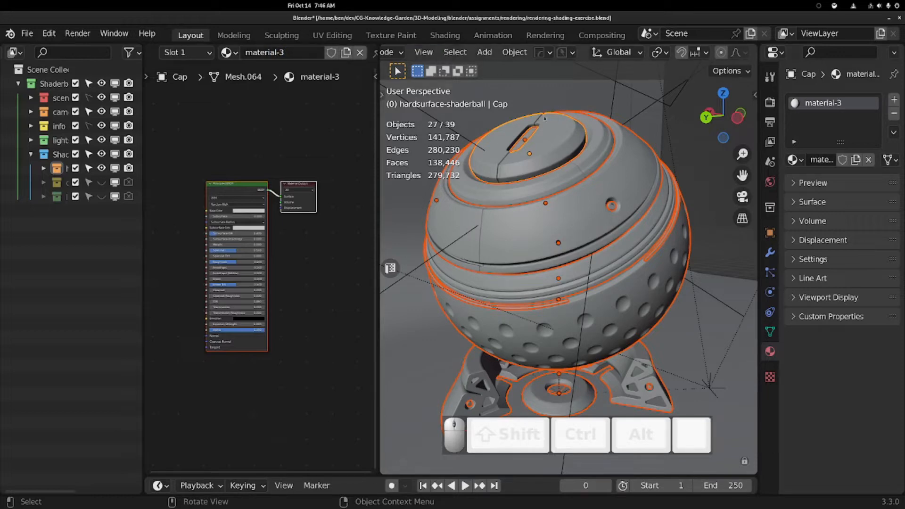
Link the Cap's material-3 to all the selected shaderball objects.
middle_click_drag(596, 166, 573, 200)
middle_click_drag(677, 195, 584, 255)
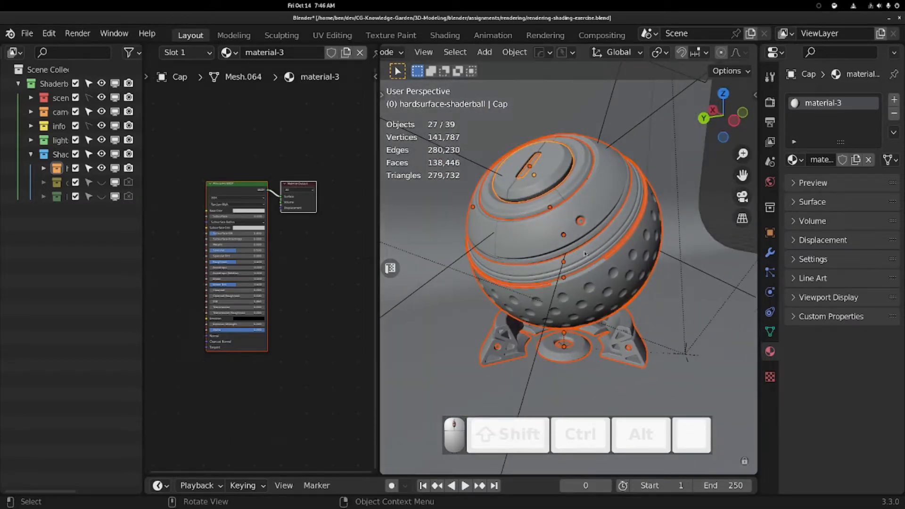
key("ctrl+l")
mouse_move(584, 254)
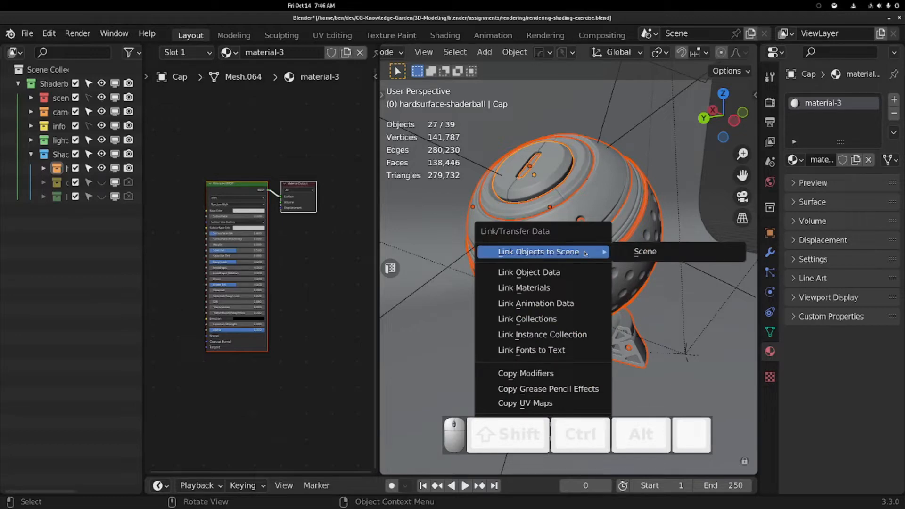
left_click(513, 288)
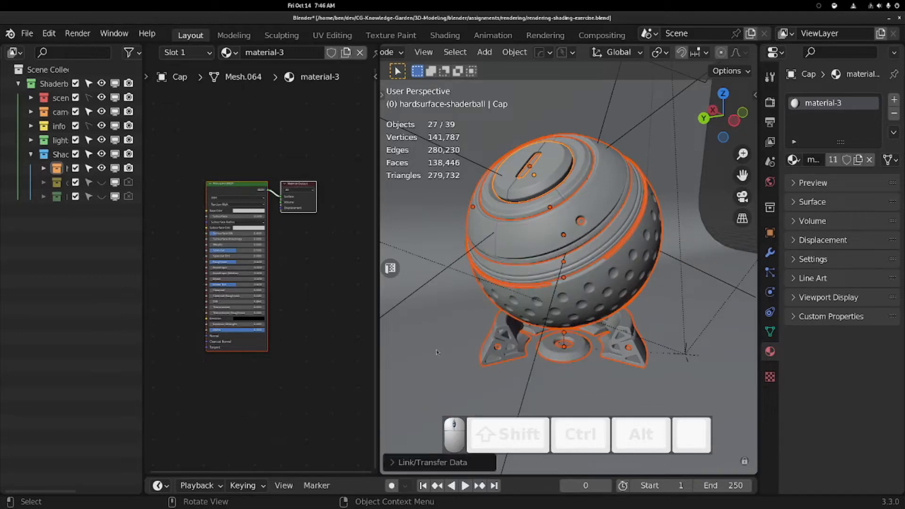
Check which material is assigned to individual parts of the shaderball, ending with the BaseDisk.
left_click(543, 234)
left_click(646, 278)
left_click(615, 325)
left_click(599, 283)
left_click(587, 300)
left_click(551, 260)
left_click(561, 250)
left_click(563, 339)
Switch the 3D viewport to Material Preview shading with the whole shaderball in view.
mouse_move(551, 320)
middle_mouse_down()
mouse_move(669, 283)
mouse_move(643, 252)
mouse_move(552, 233)
mouse_move(479, 250)
mouse_move(523, 227)
middle_mouse_up()
scroll(553, 233, "down", 6)
scroll(552, 233, "up", 5)
scroll(553, 233, "down", 1)
key("z")
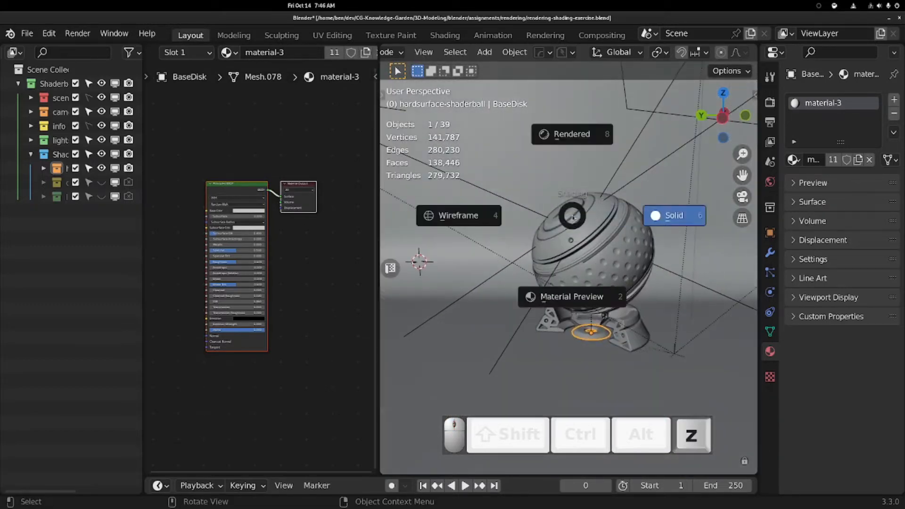
left_click(572, 308)
scroll(584, 247, "up", 3)
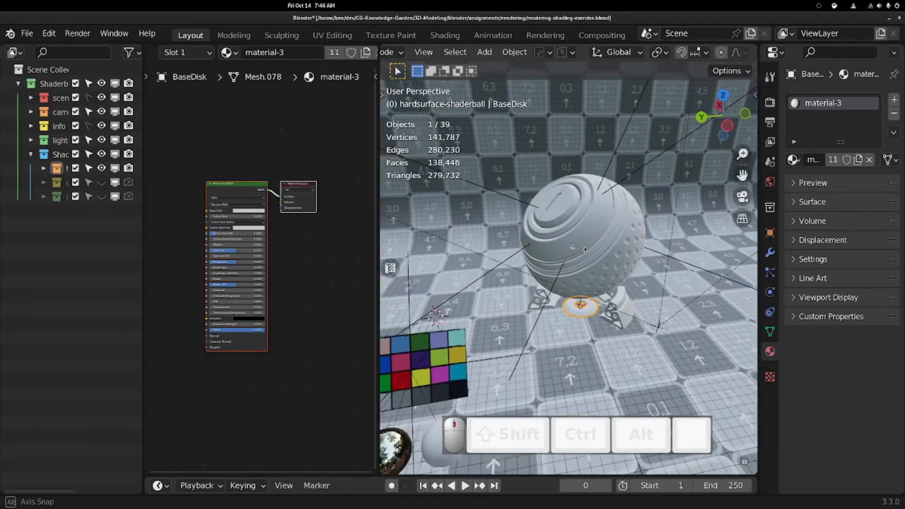
Set the Base Color of material-3's Principled BSDF to a saturated blue.
middle_click_drag(652, 223, 419, 246)
scroll(243, 189, "up", 3)
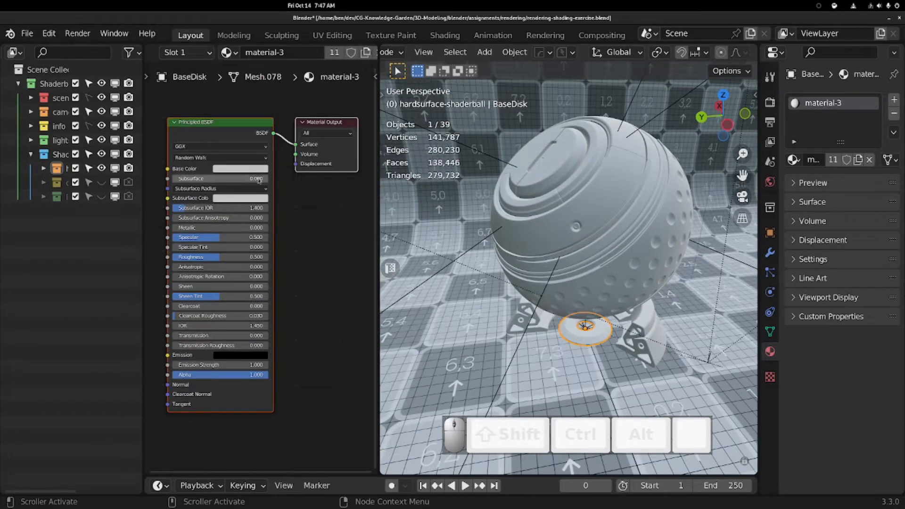
left_click(253, 170)
mouse_move(262, 61)
left_mouse_down()
mouse_move(266, 52)
mouse_move(255, 47)
left_mouse_up()
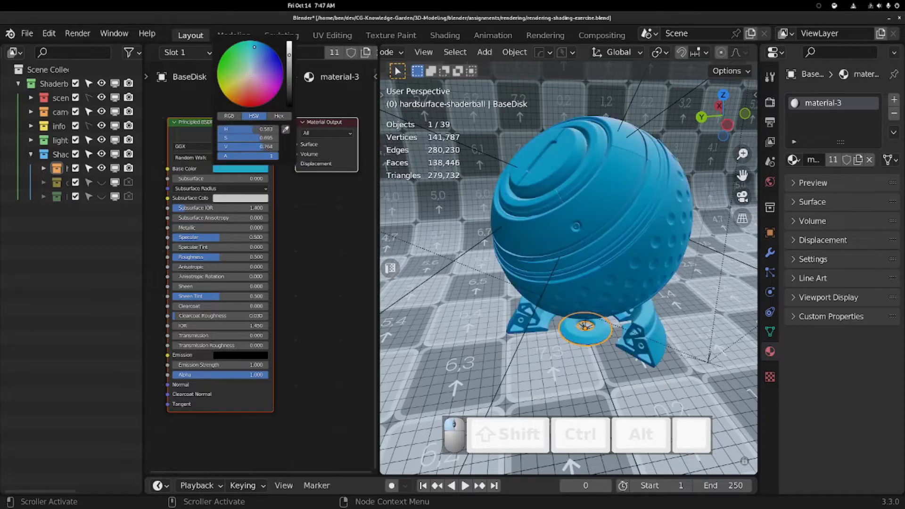
Show the scene's render properties, widen the properties editor, and extend the 3D viewport over the shader editor.
left_click(769, 102)
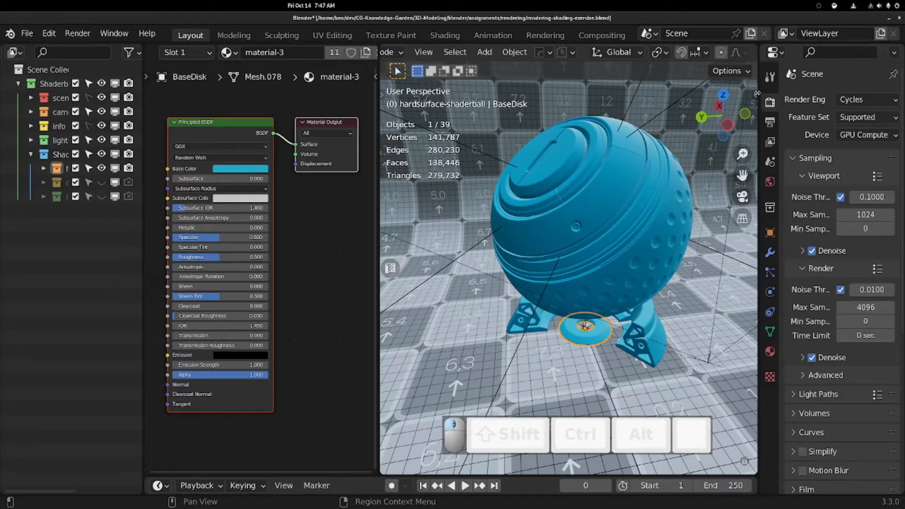
left_click_drag(757, 94, 607, 302)
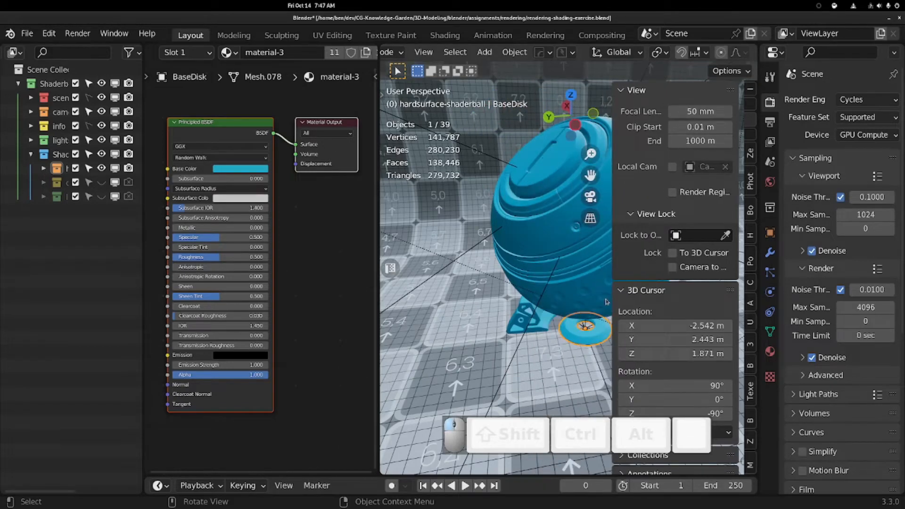
key("n")
left_click_drag(758, 83, 649, 83)
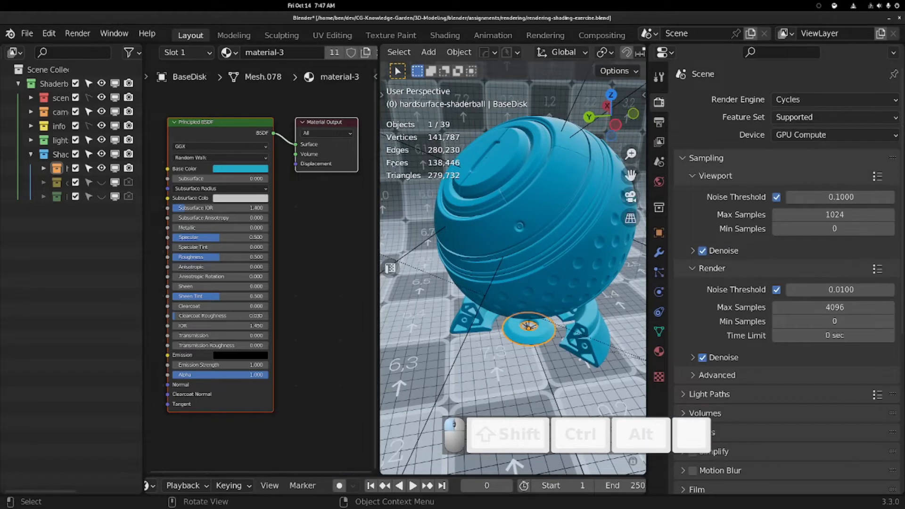
left_click_drag(379, 145, 277, 146)
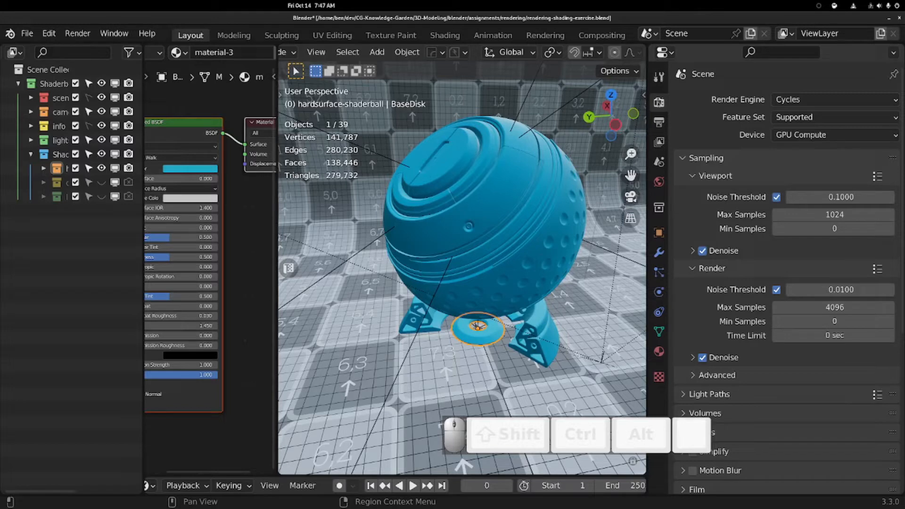
Set the render engine to Eevee and inspect the shaderball's parts in Rendered viewport shading.
left_click(818, 99)
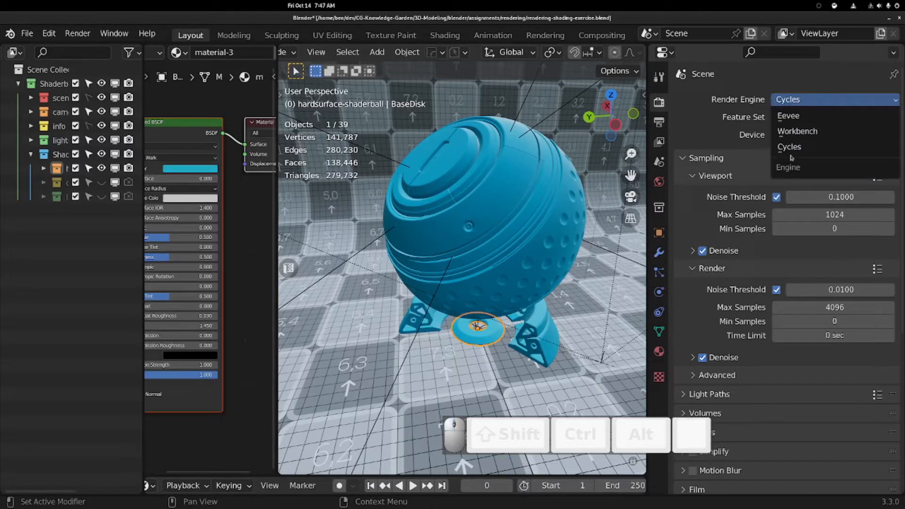
left_click(796, 115)
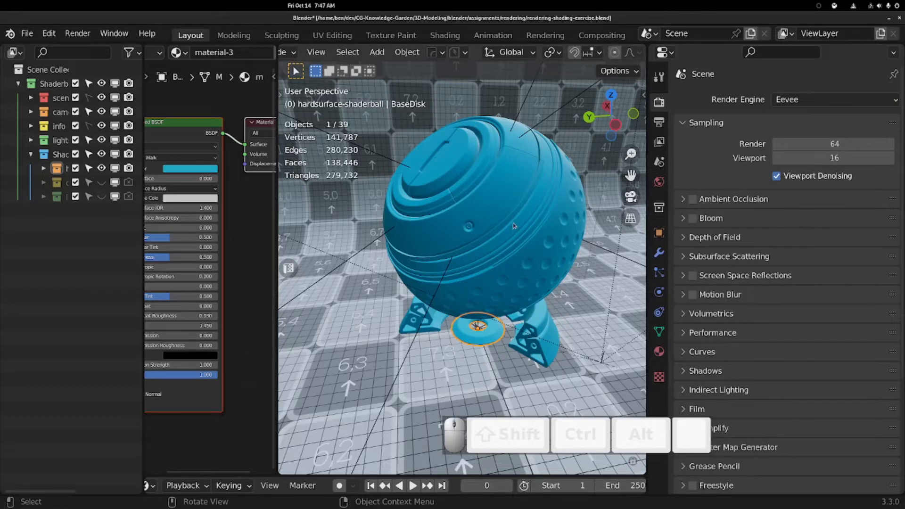
key("z")
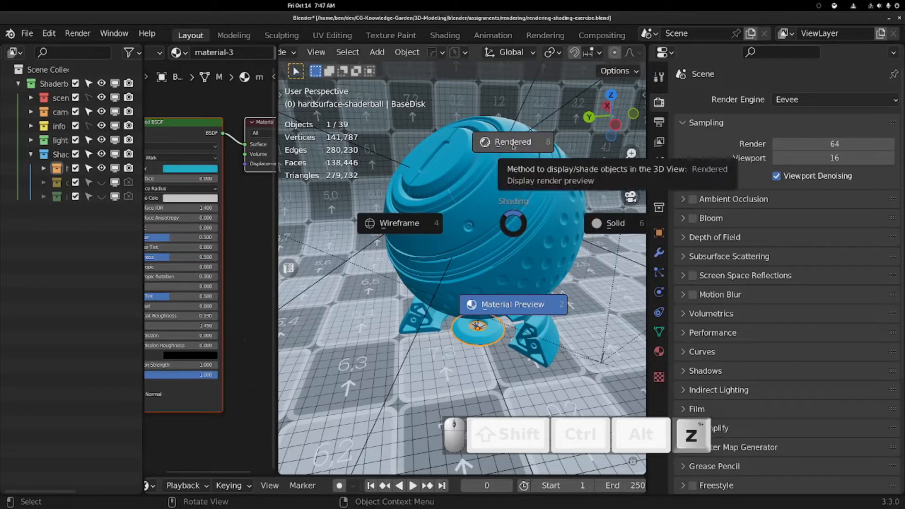
left_click(513, 143)
left_click(520, 203)
middle_click_drag(487, 204, 527, 188)
left_click(572, 182)
left_click(505, 220)
Set the render engine to Cycles, inspect the rendered shaderball, and return the viewport to Solid shading.
left_click(828, 100)
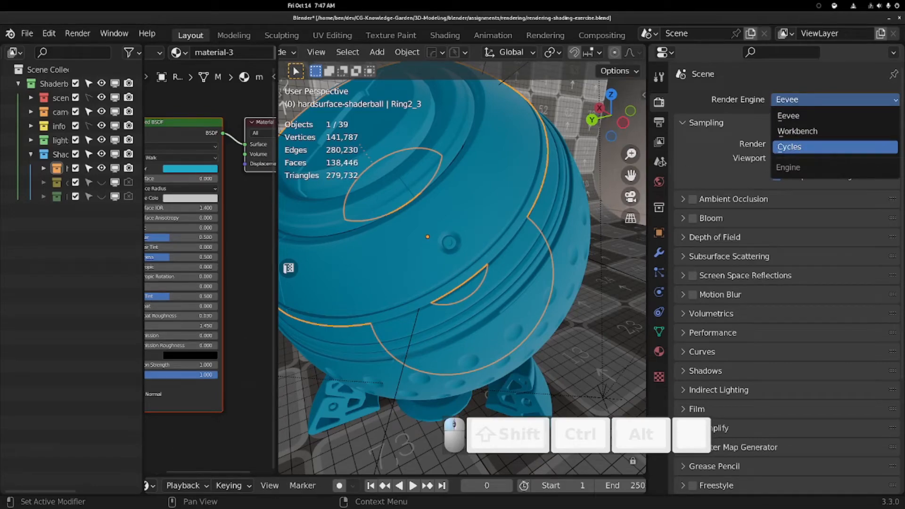
left_click(789, 146)
mouse_move(426, 238)
middle_mouse_down()
mouse_move(465, 238)
mouse_move(474, 265)
mouse_move(460, 187)
middle_mouse_up()
key("z")
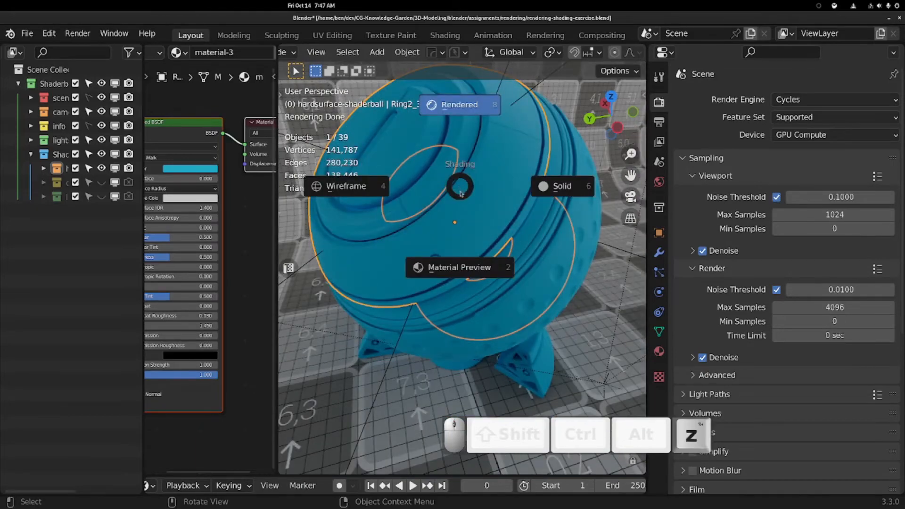
middle_click_drag(460, 193, 464, 195)
key("z")
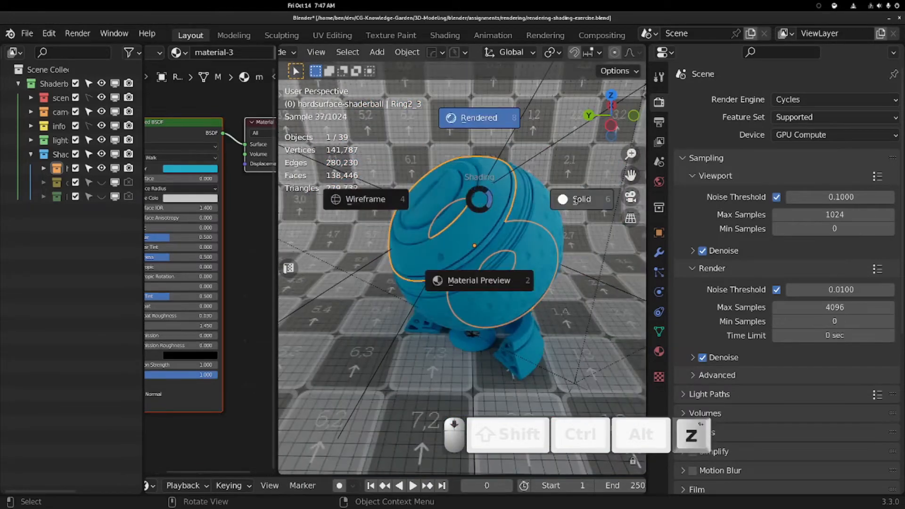
middle_click_drag(541, 213, 522, 218)
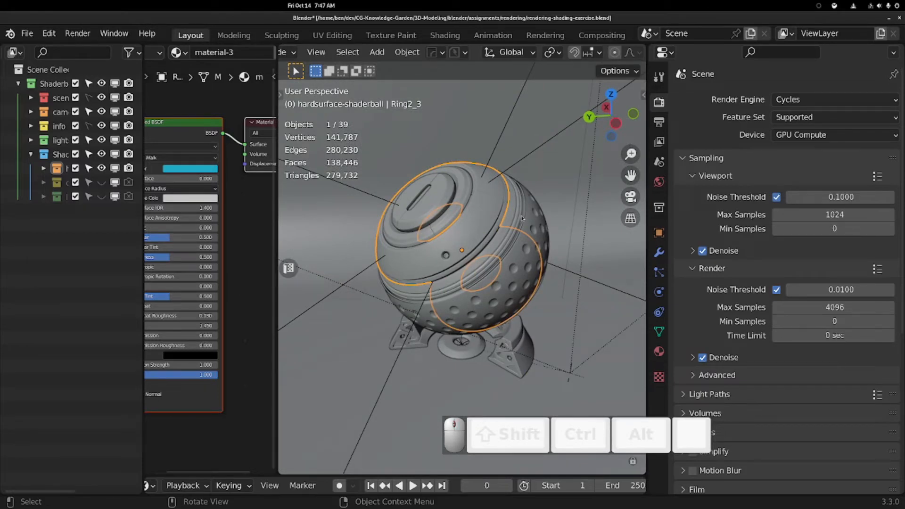
Toggle between the perspective and scene camera views, finishing in the camera view.
key("KP_0")
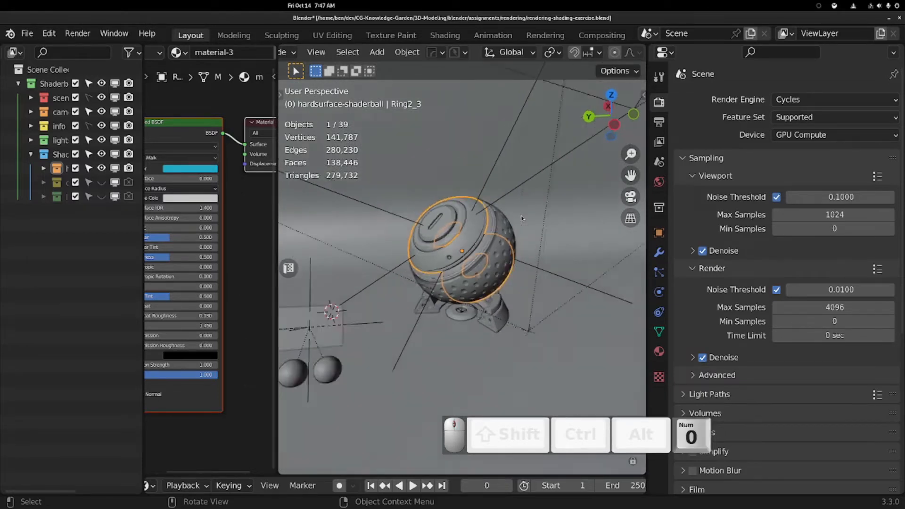
scroll(530, 192, "down", 4)
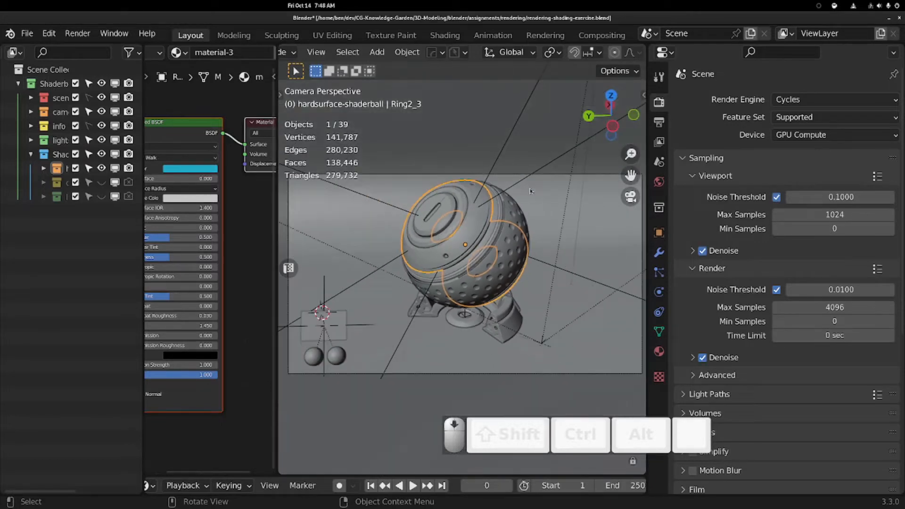
left_click(631, 196)
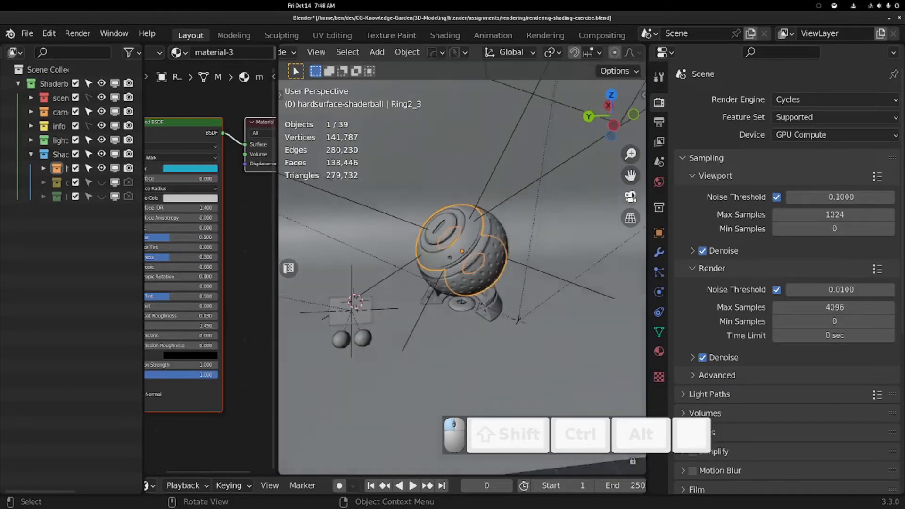
left_click(632, 198)
left_click(633, 198)
left_click(633, 198)
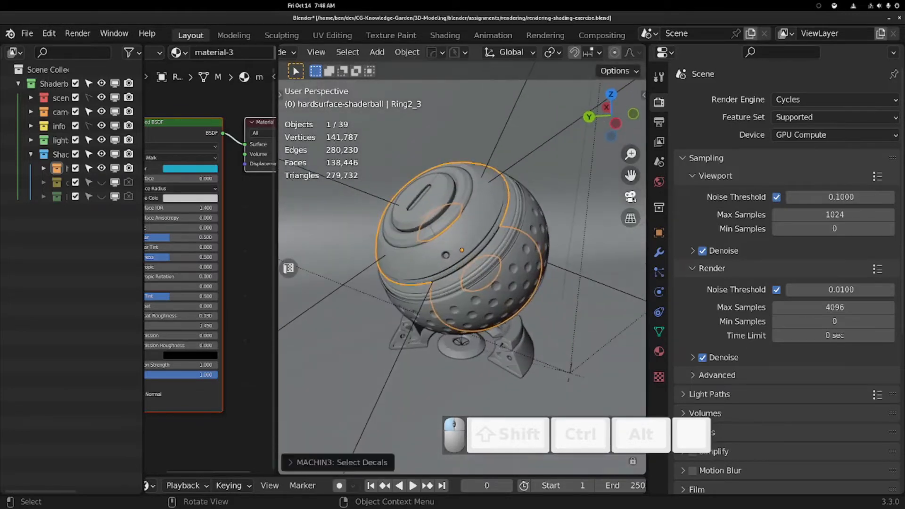
left_click(633, 198)
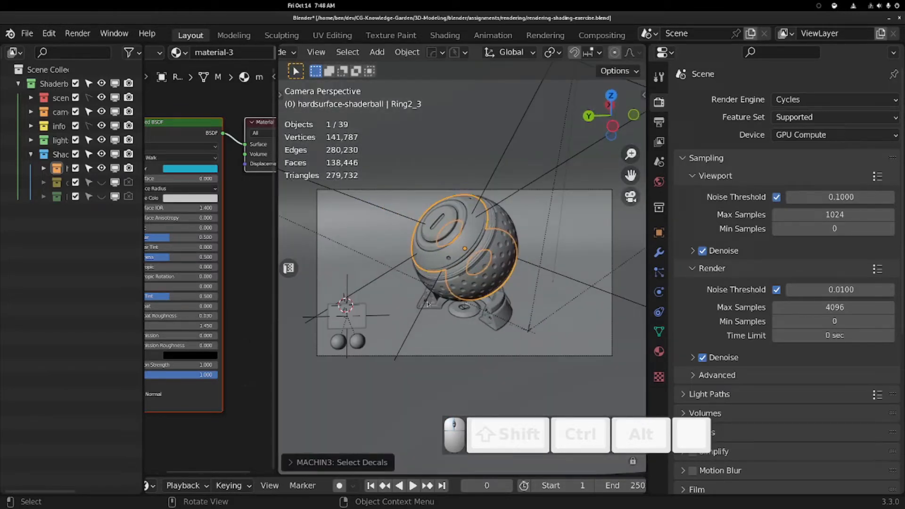
Inspect the shaderball from the camera in Rendered viewport shading, selecting its parts and finishing with the stand element.
scroll(430, 302, "up", 2)
key("z")
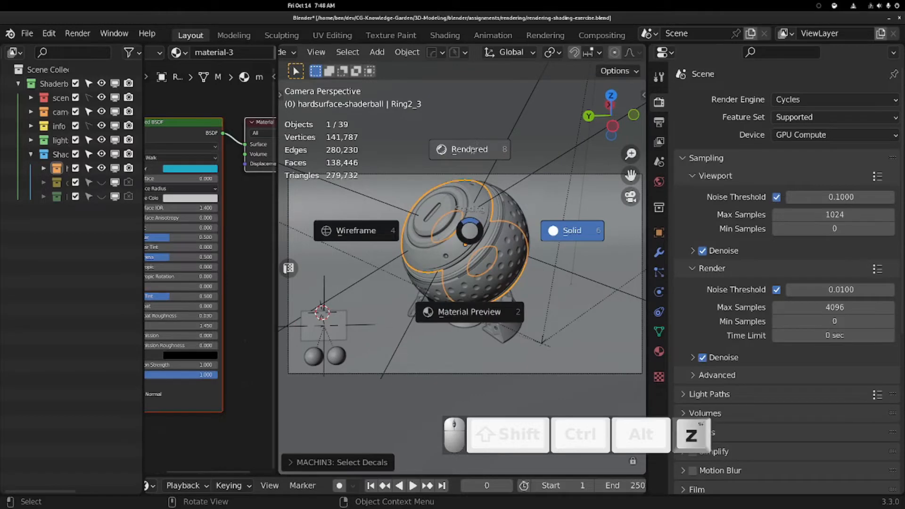
left_click(472, 149)
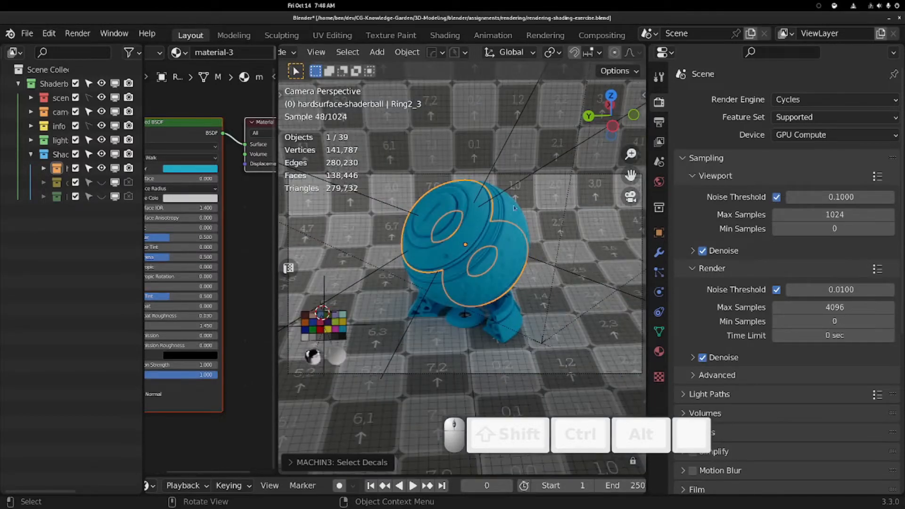
left_click(481, 127)
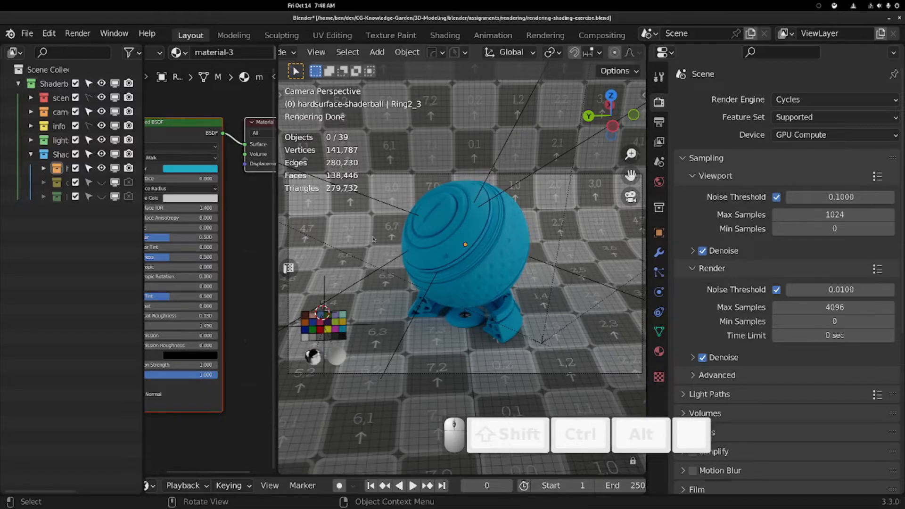
left_click(470, 257)
left_click(462, 311)
left_click(463, 329)
left_click(518, 328)
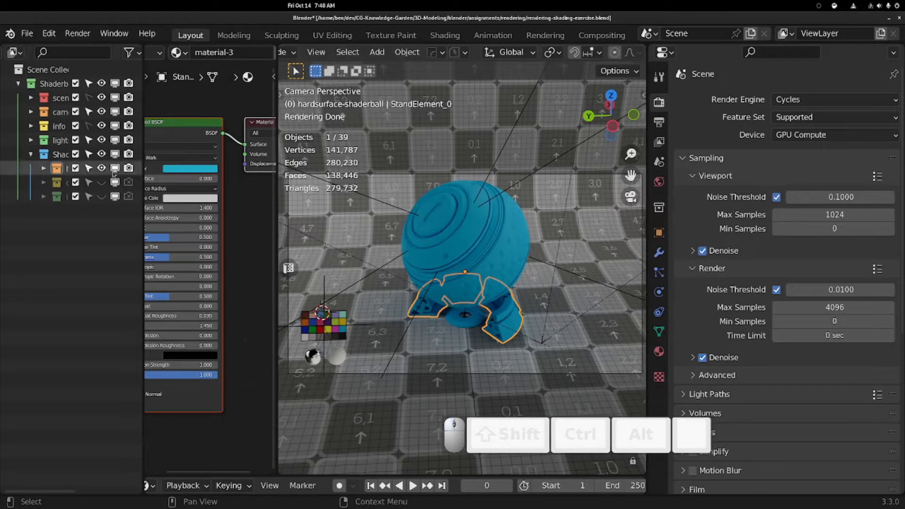
Switch the viewport to Material Preview shading and enlarge the shader editor with all of the stand element's material nodes framed.
key("z")
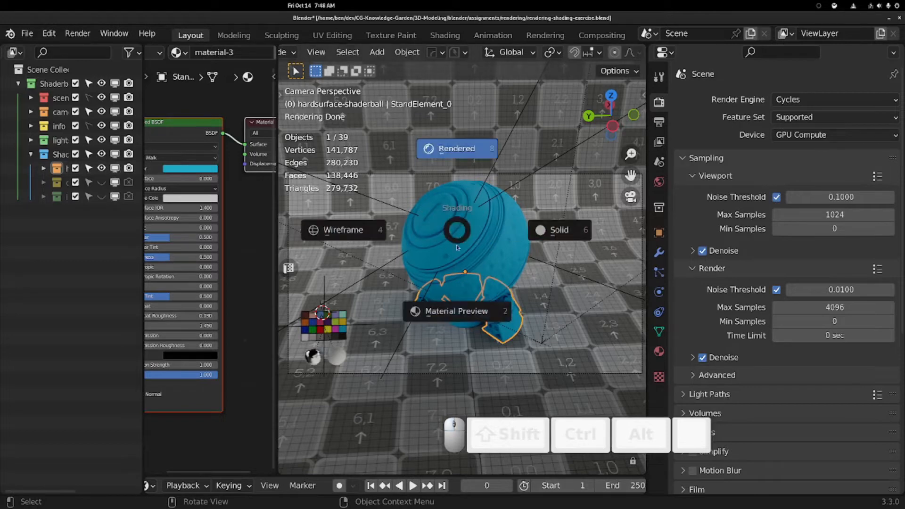
left_click(457, 312)
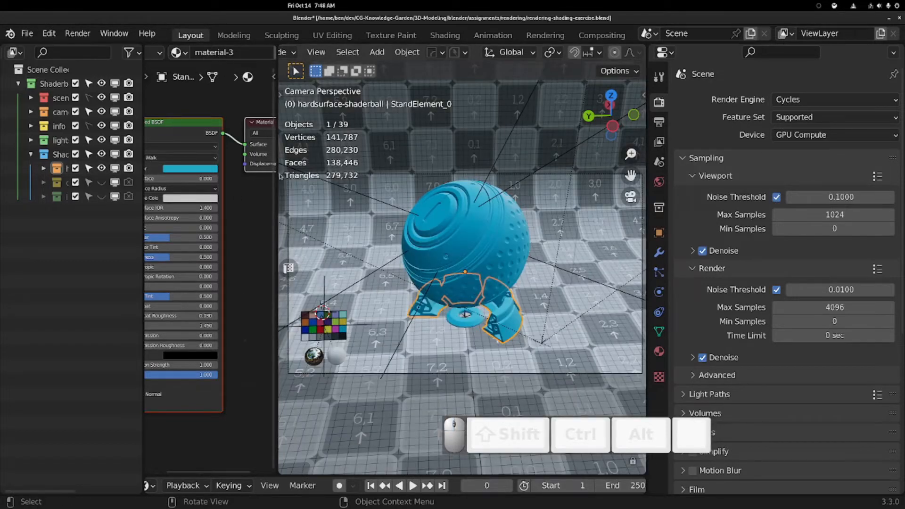
left_click_drag(277, 174, 411, 174)
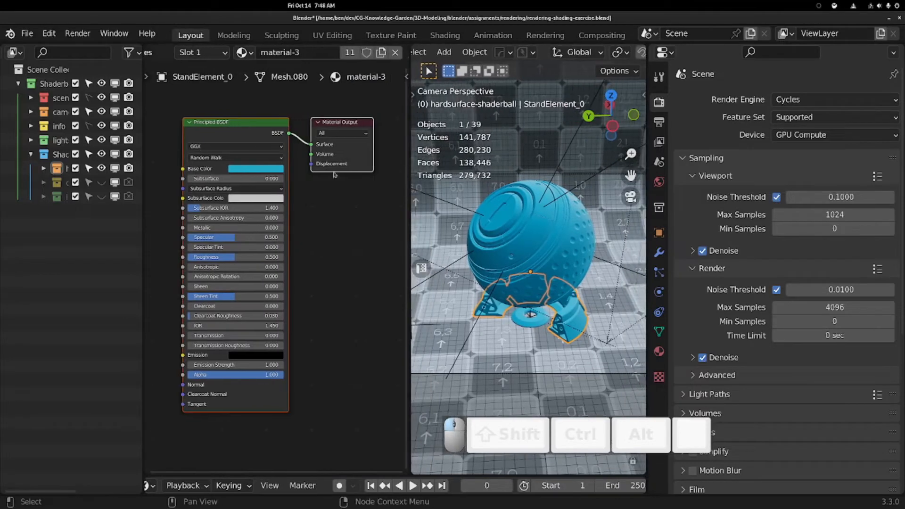
left_click_drag(144, 142, 49, 146)
scroll(137, 166, "up", 2)
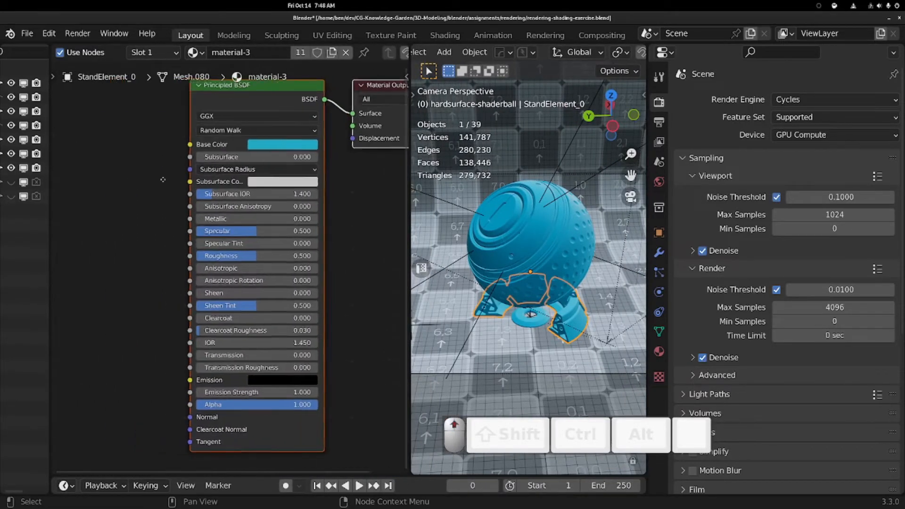
key("Home")
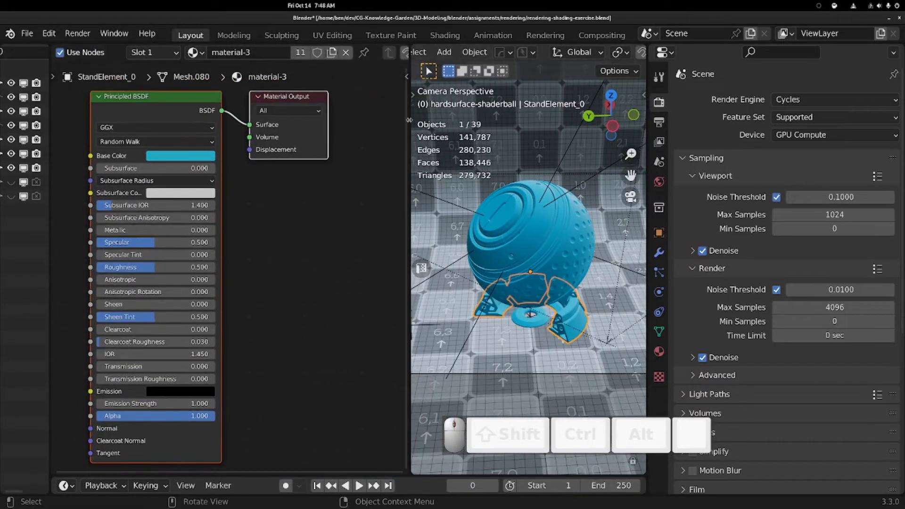
Enlarge the 3D viewport and leave the camera view to look over the shaderball, backdrop and lights in perspective.
left_click_drag(408, 120, 304, 126)
scroll(476, 200, "down", 4)
middle_click_drag(512, 198, 537, 200)
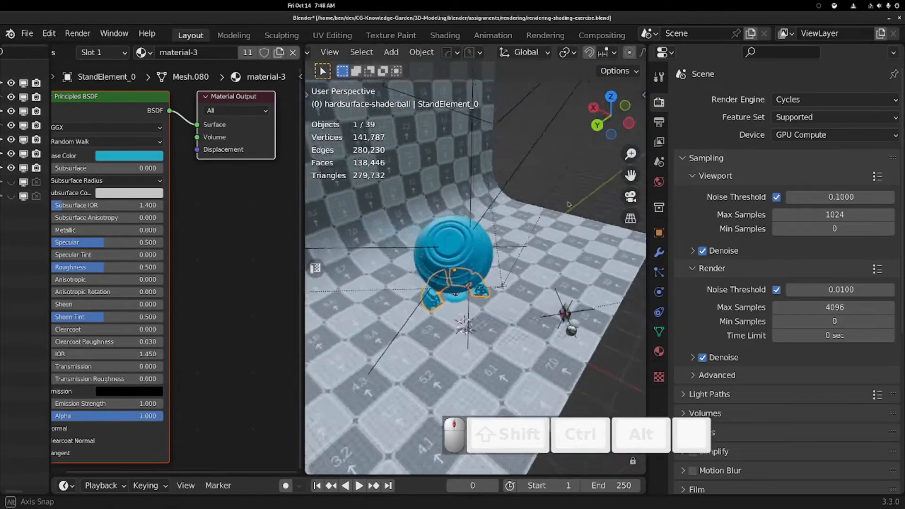
scroll(581, 213, "down", 3)
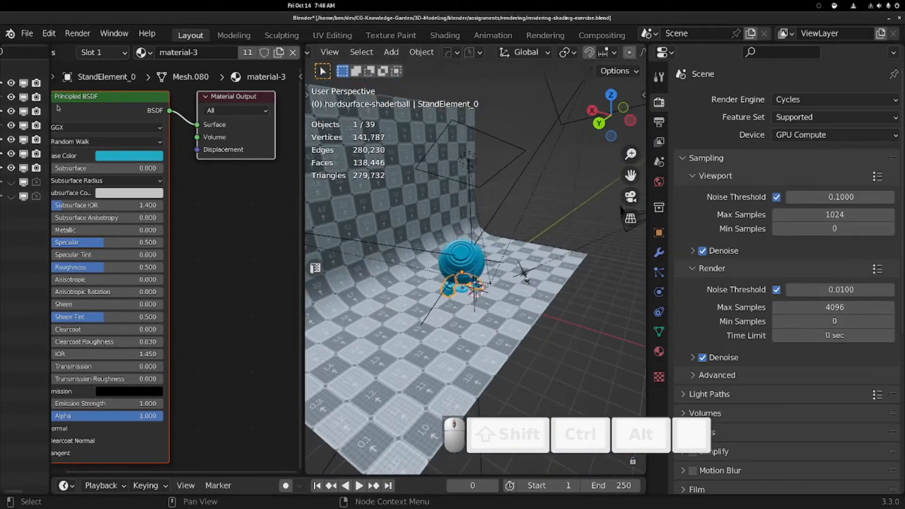
Shrink the outliner to a narrow strip and widen the shader editor over the 3D viewport.
left_click_drag(49, 102, 182, 136)
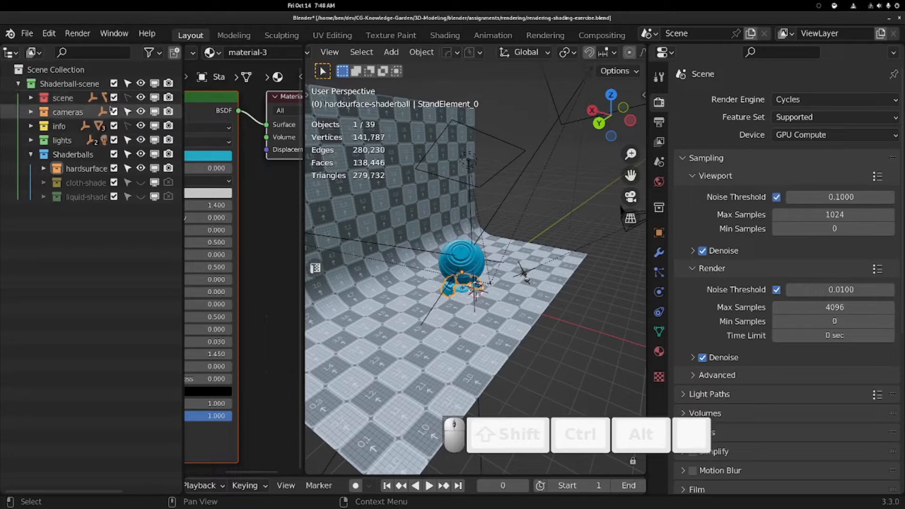
left_click_drag(183, 89, 7, 88)
left_click_drag(302, 127, 464, 127)
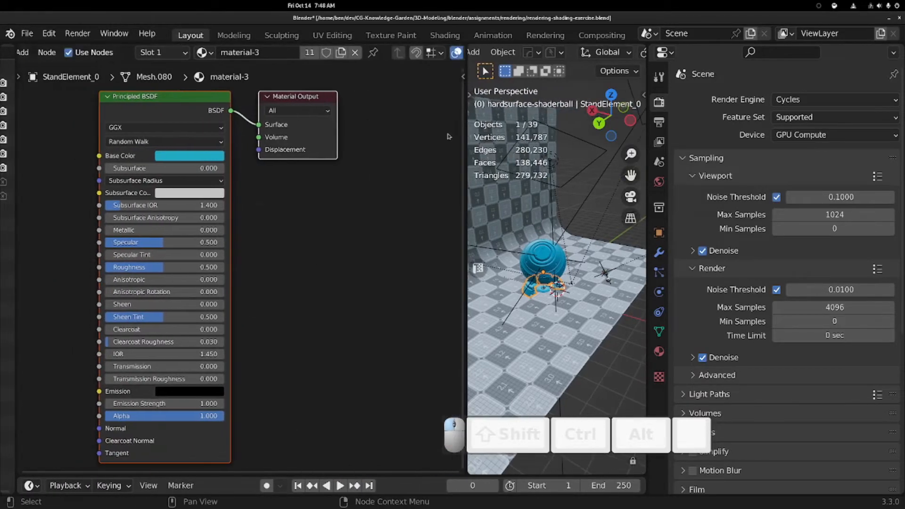
scroll(142, 73, "down", 2)
scroll(106, 52, "up", 5)
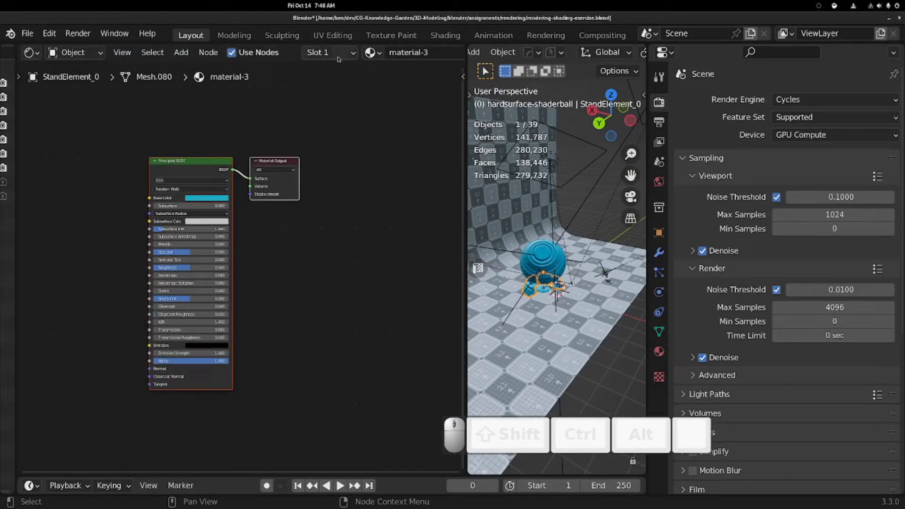
Switch the shader editor to the World shader type and bring the environment texture and background nodes into close view.
left_click(73, 52)
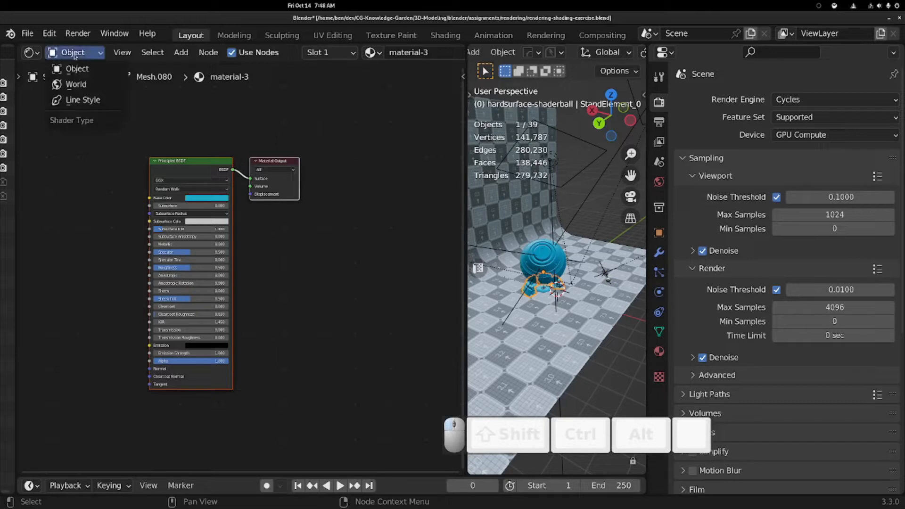
left_click(80, 91)
scroll(240, 288, "up", 5)
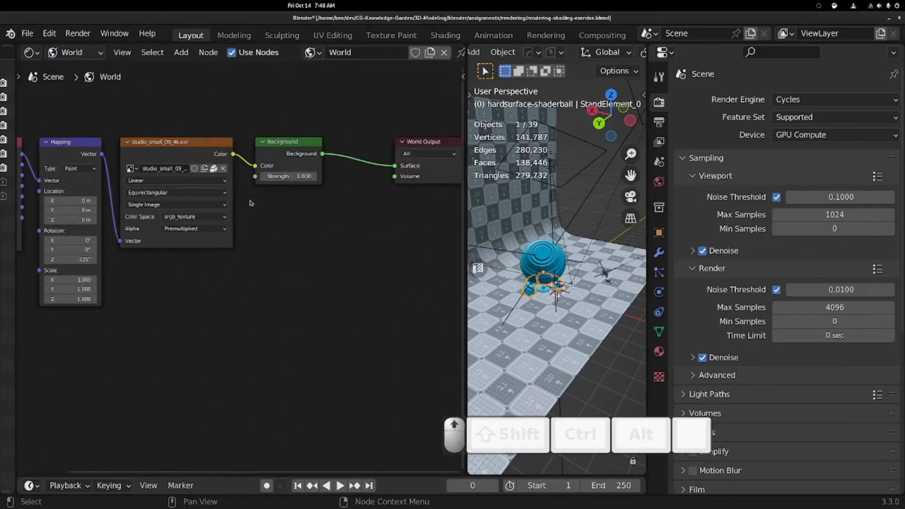
scroll(249, 201, "down", 2)
scroll(281, 231, "up", 3)
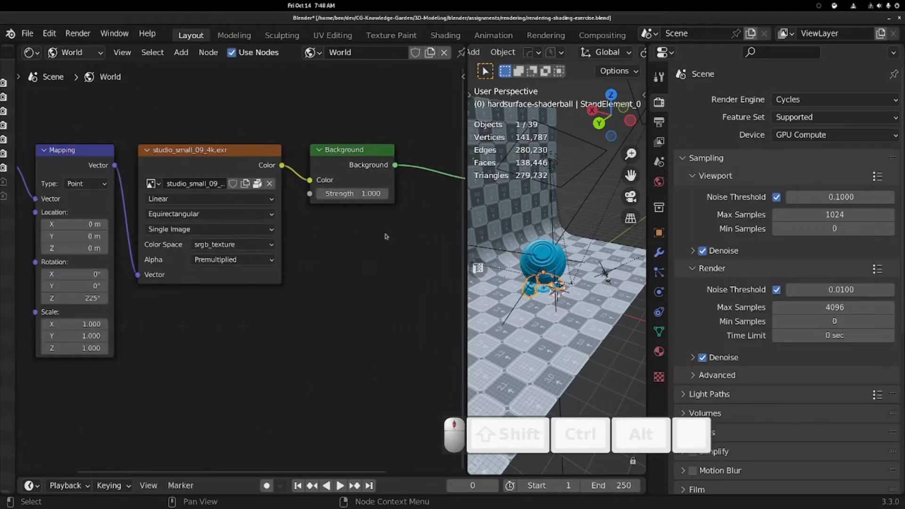
Unlink studio_small_09_4k.exr from the world's environment texture node.
left_click(268, 184)
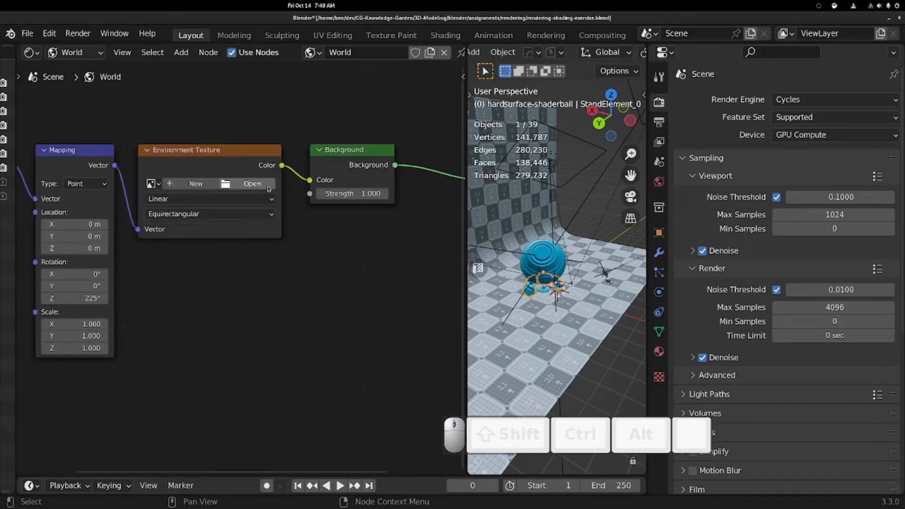
left_click(196, 184)
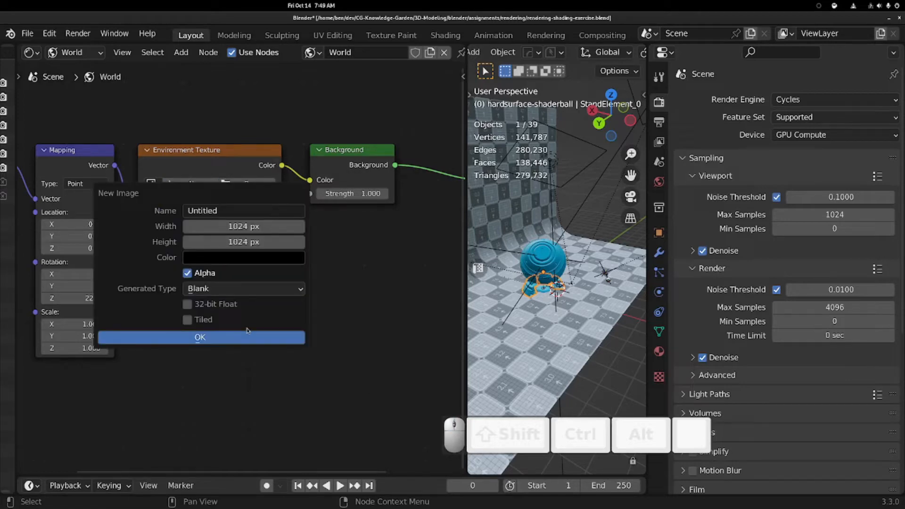
left_click(211, 340)
left_click(273, 184)
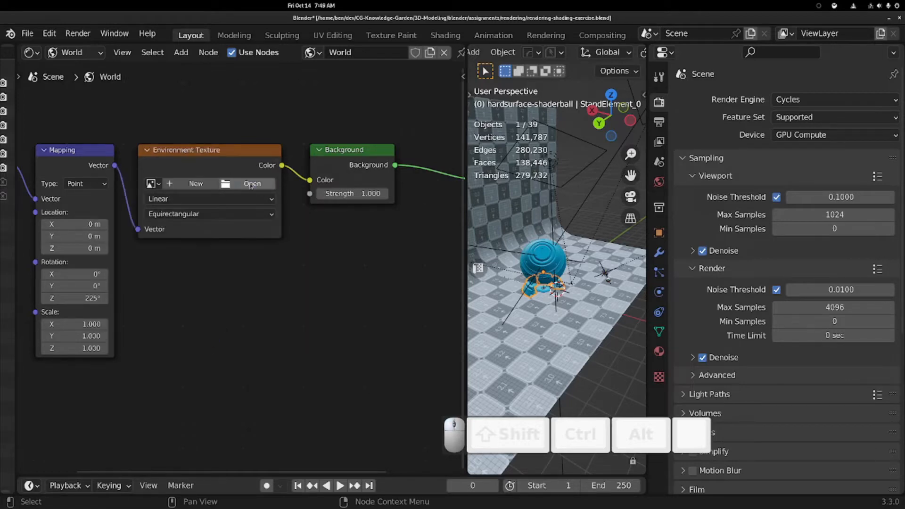
Load moonless_golf_4k.exr from the bookmarked HDRI folder into the environment texture node.
left_click(251, 184)
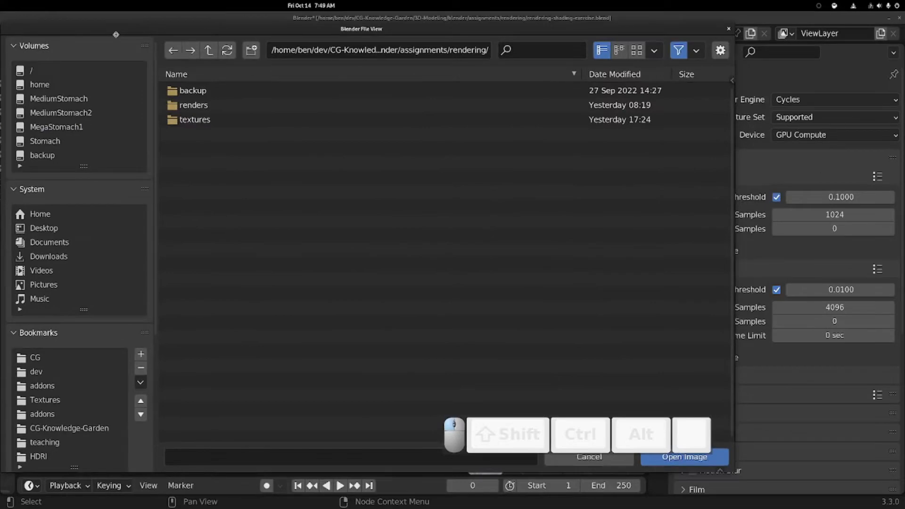
scroll(60, 390, "down", 4)
left_click(39, 371)
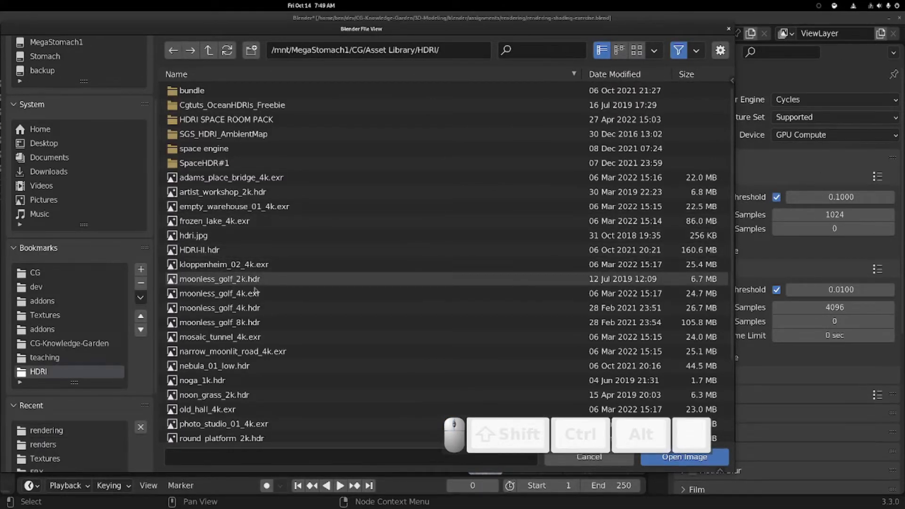
double_click(255, 292)
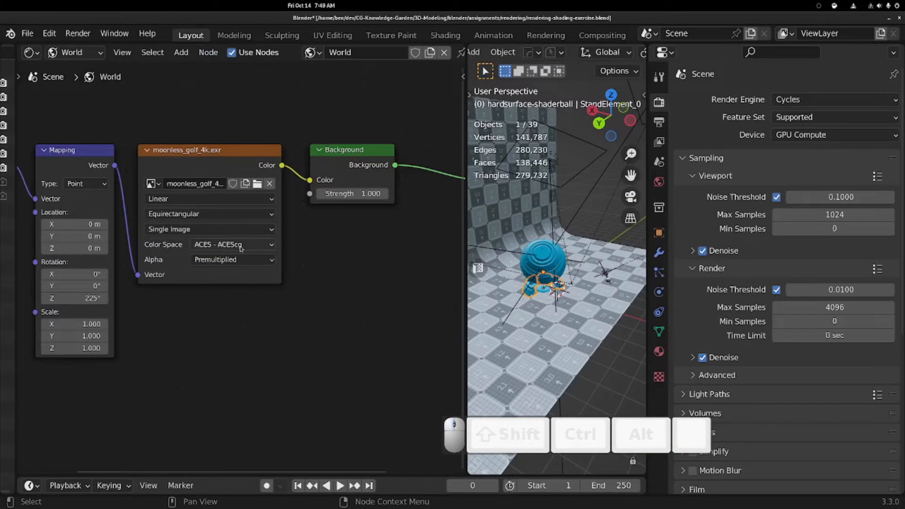
Set the color space of the moonless_golf_4k.exr environment texture to acescg.
scroll(240, 248, "down", 2)
left_click(241, 256)
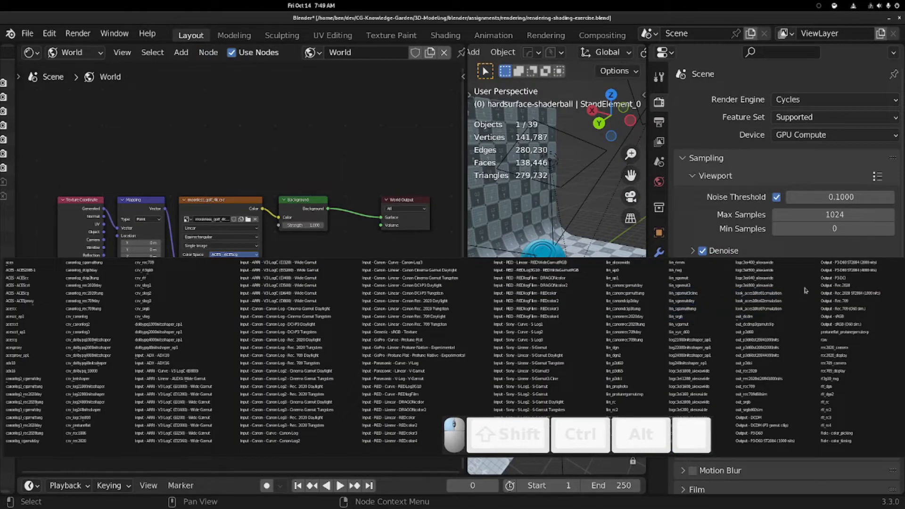
key("Escape")
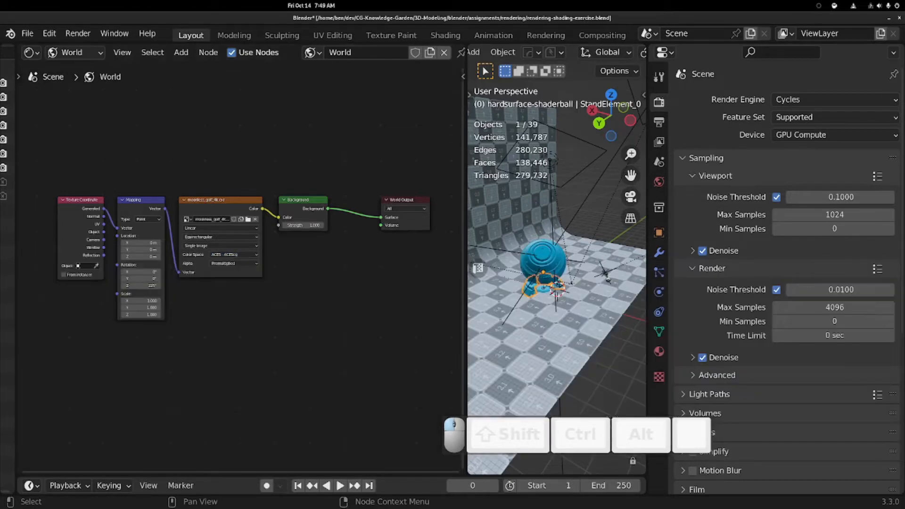
left_click(234, 254)
left_click(26, 343)
Enlarge the 3D viewport and inspect the HDRI lighting on the shaderball in Rendered shading, finishing in the camera view.
scroll(612, 260, "down", 3)
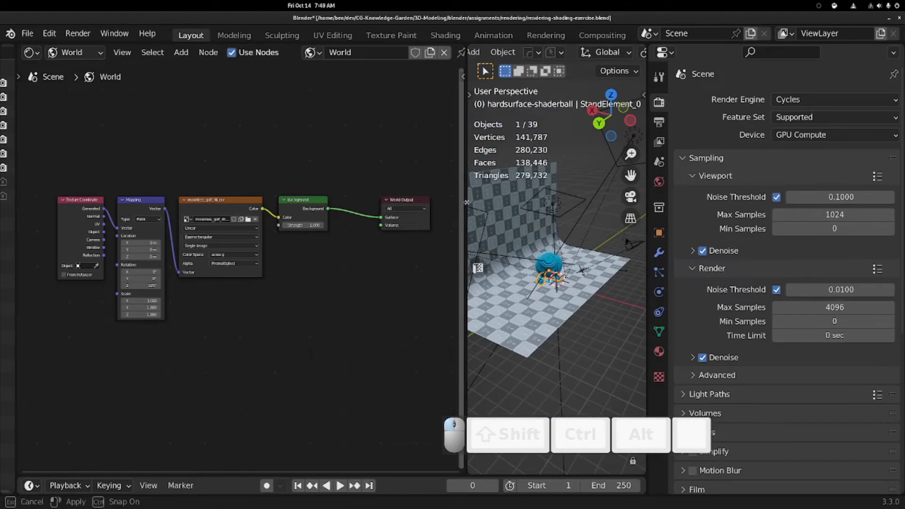
left_click_drag(466, 202, 227, 202)
key("z")
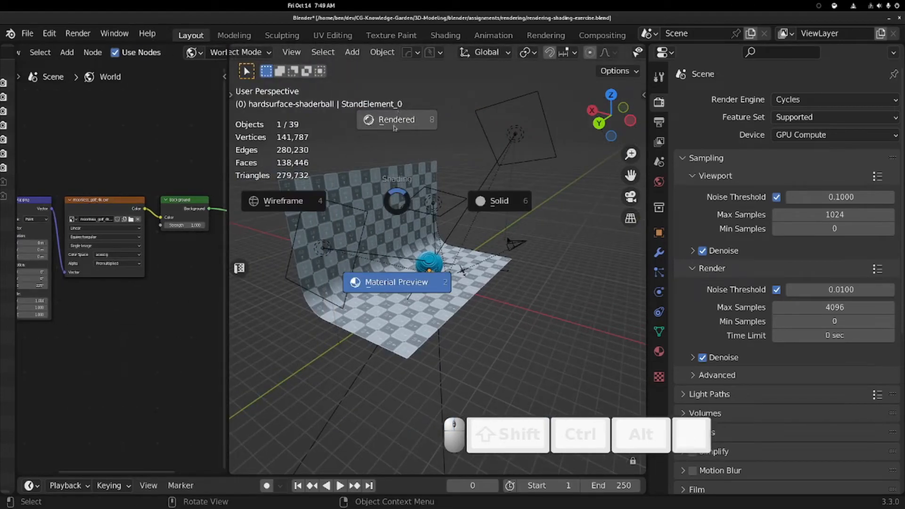
left_click(390, 124)
mouse_move(399, 129)
middle_mouse_down()
mouse_move(426, 155)
mouse_move(420, 149)
mouse_move(567, 198)
mouse_move(389, 165)
middle_mouse_up()
scroll(421, 149, "up", 5)
key("KP_0")
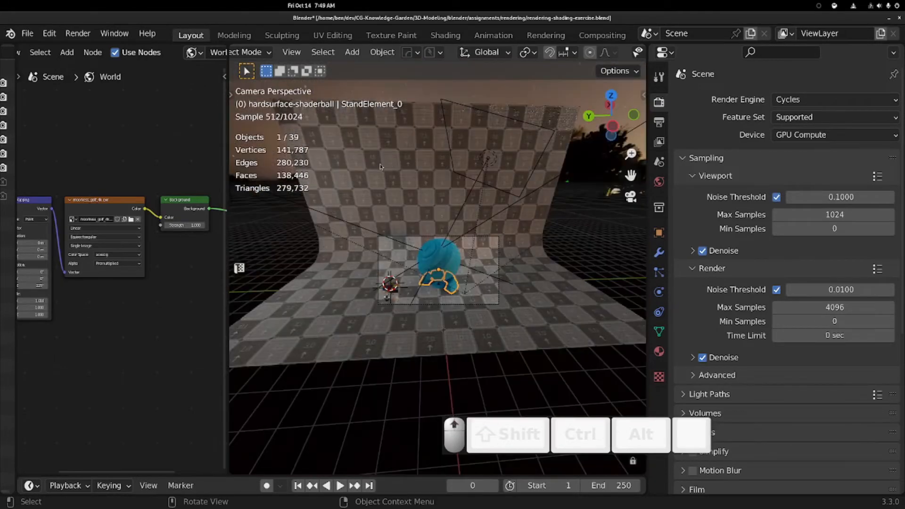
scroll(415, 225, "up", 5)
scroll(414, 225, "down", 4)
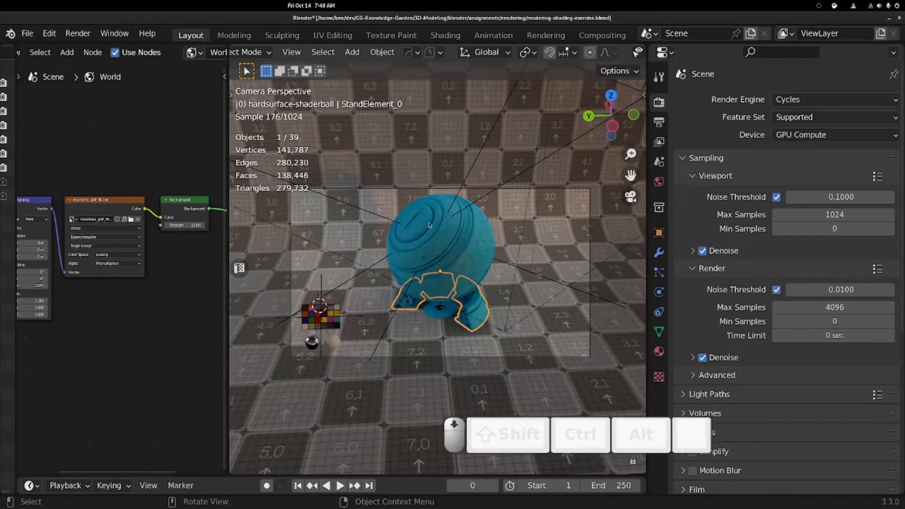
Switch the 3D viewport to Material Preview shading and open its viewport shading options.
key("z")
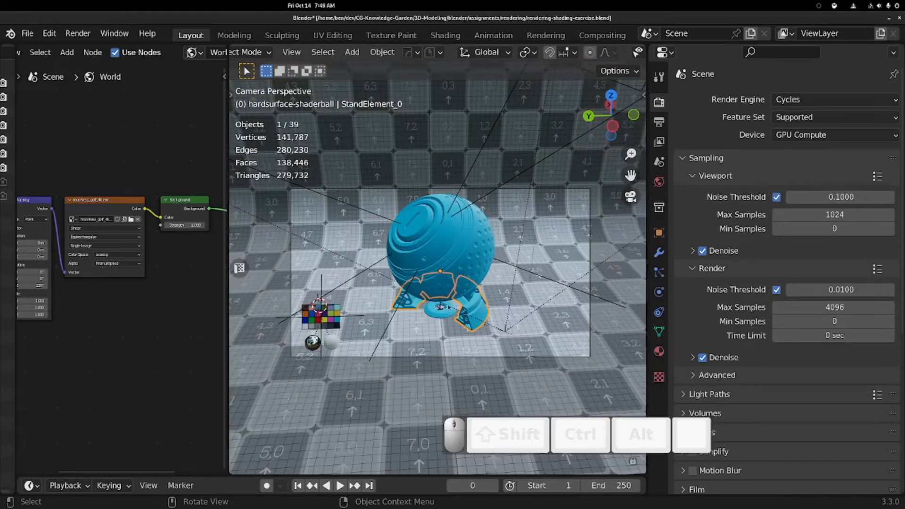
scroll(578, 52, "down", 10)
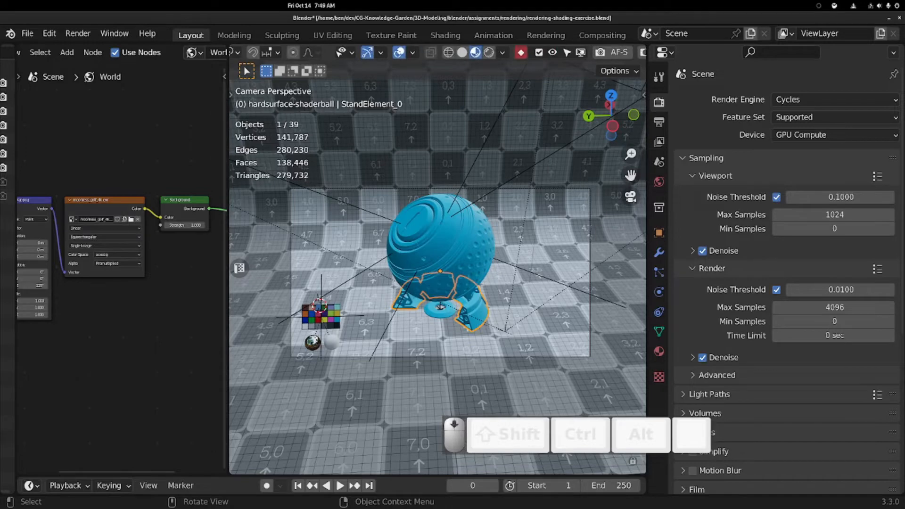
scroll(486, 49, "up", 5)
scroll(459, 50, "up", 2)
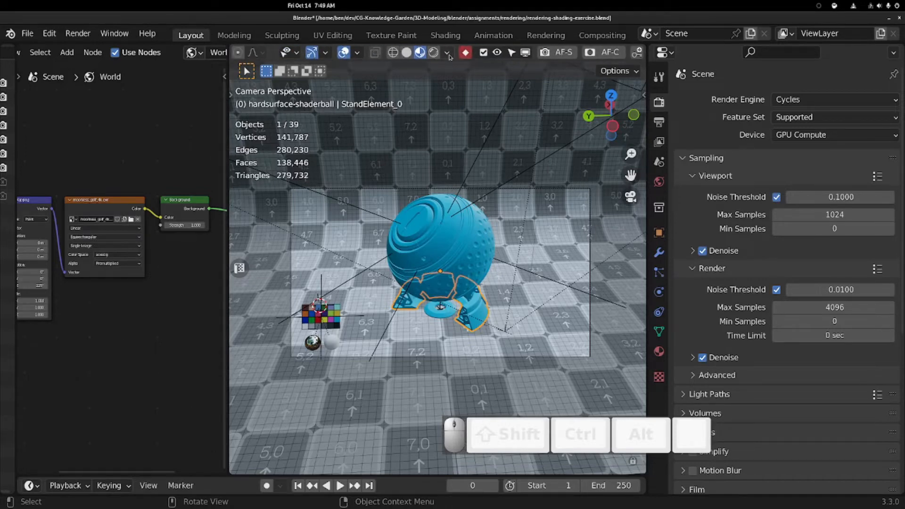
left_click(448, 53)
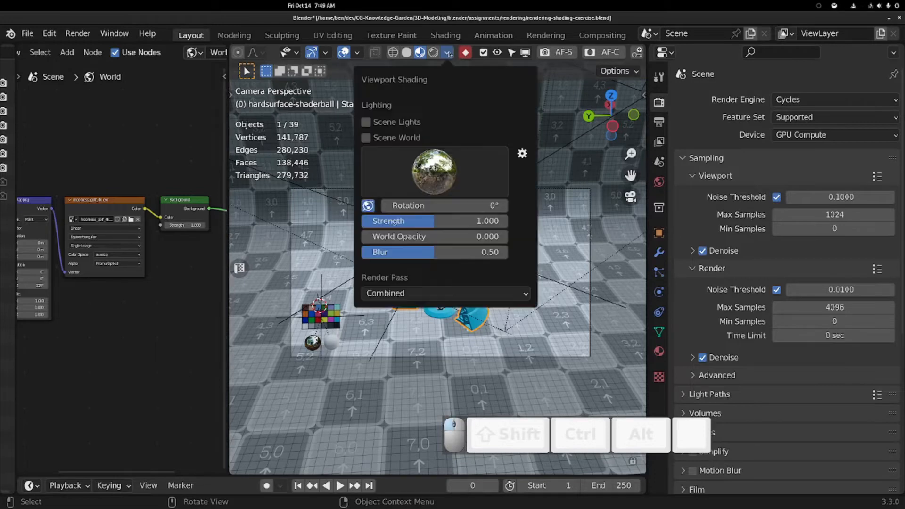
left_click(441, 53)
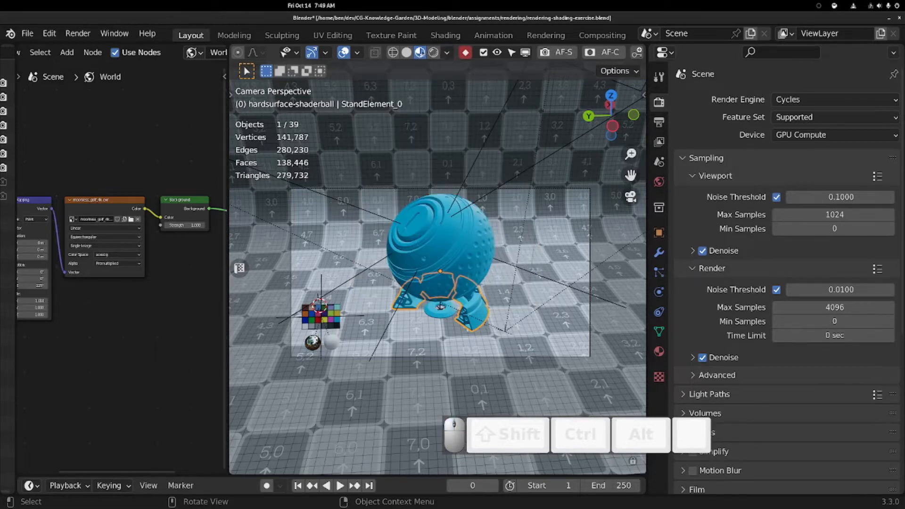
left_click(447, 53)
Try several built-in preview HDRIs, finish with the blue-sky grass field one, and inspect the shaderball under it.
left_click(445, 181)
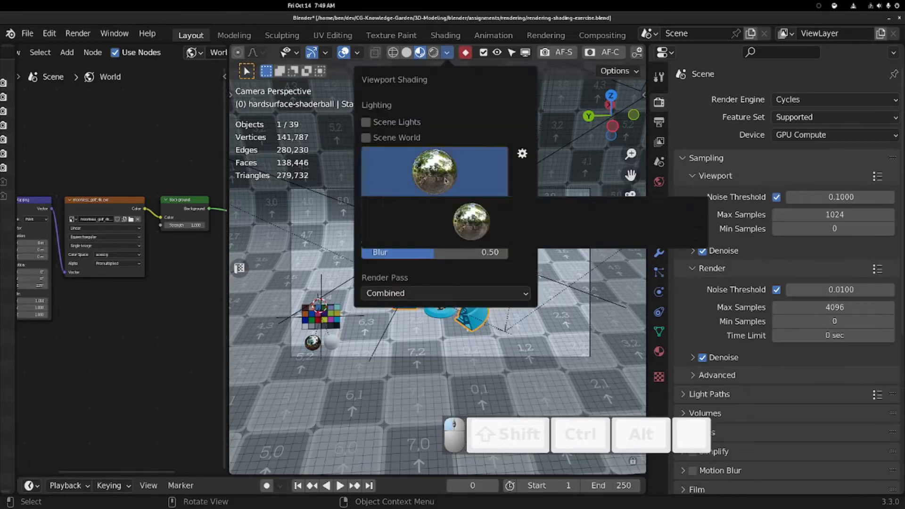
left_click(640, 221)
left_click(503, 183)
left_click(688, 220)
left_click(471, 181)
left_click(472, 234)
left_click(442, 182)
left_click(417, 241)
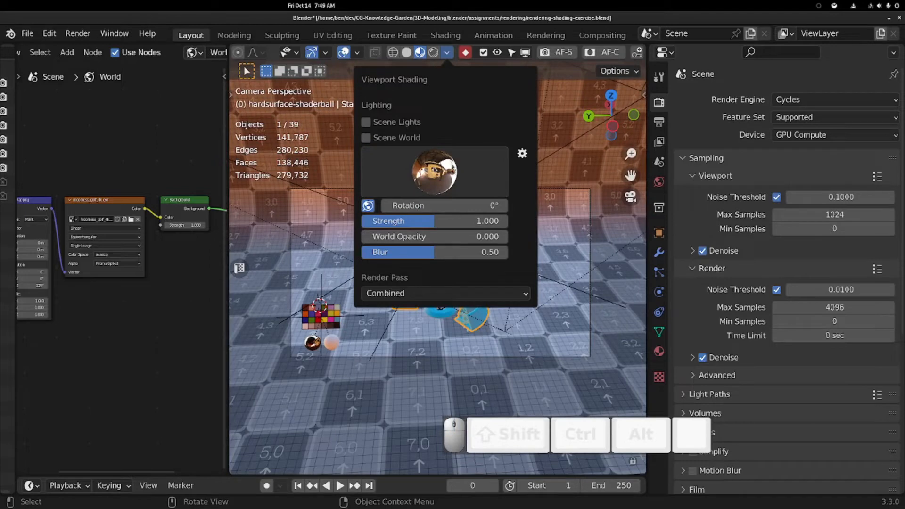
left_click(424, 173)
left_click(386, 222)
left_click(420, 177)
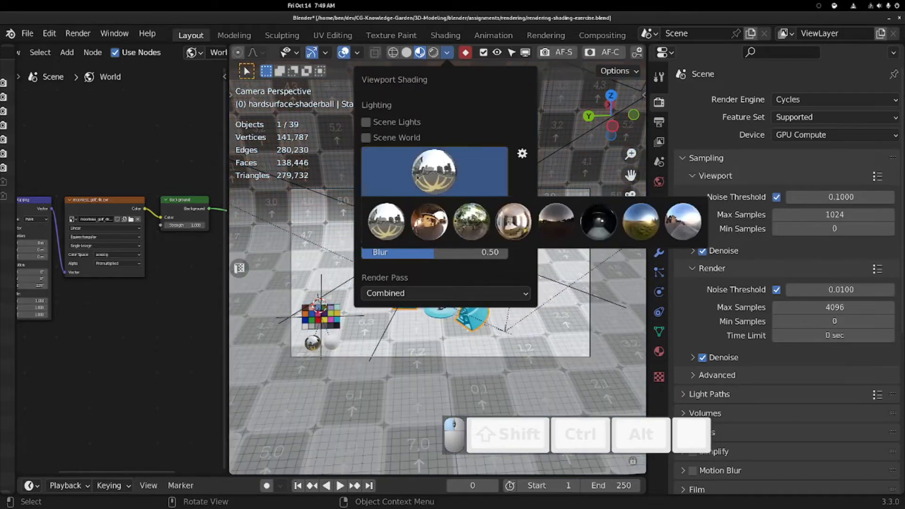
left_click(498, 221)
left_click(450, 173)
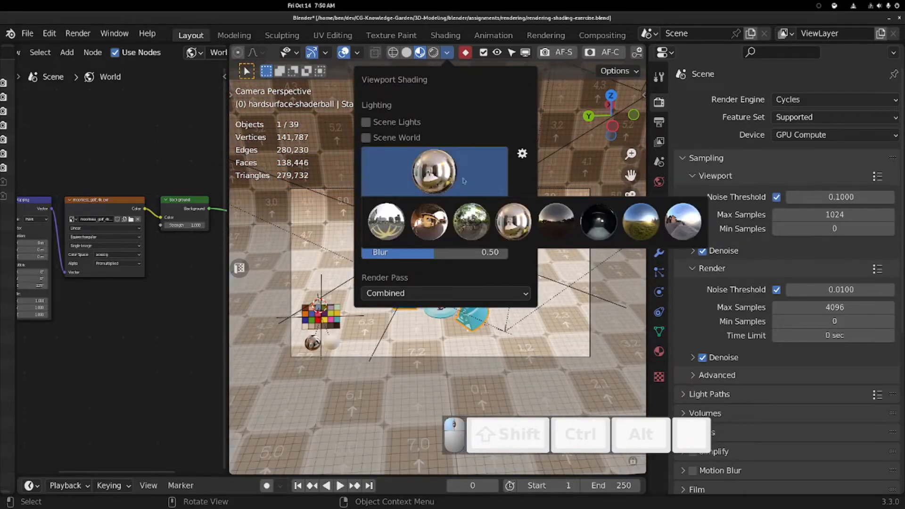
left_click(607, 226)
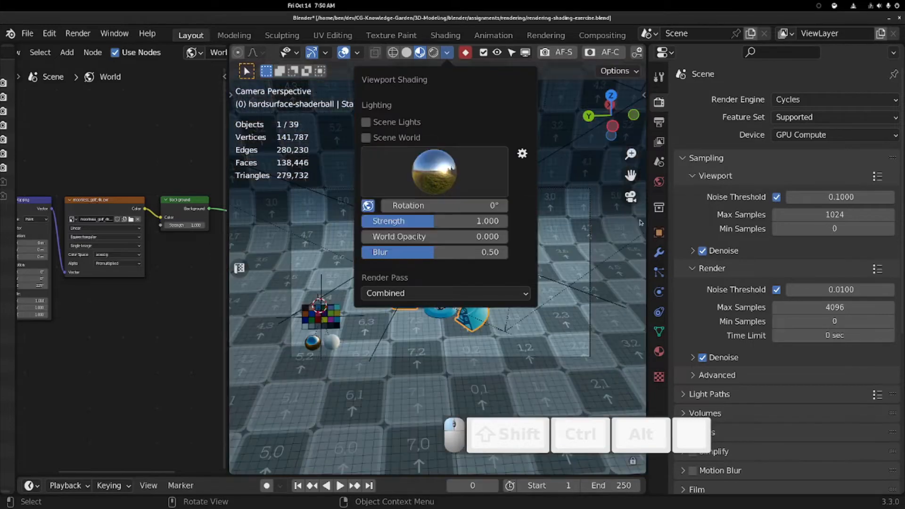
middle_click_drag(452, 254, 426, 245)
scroll(391, 247, "up", 3)
scroll(426, 245, "up", 1)
scroll(436, 47, "up", 3)
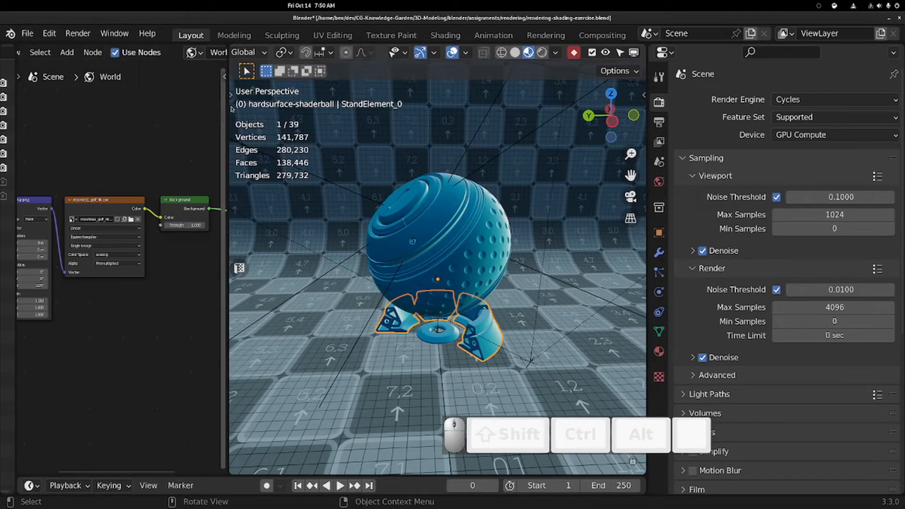
Widen the node editor and replace moonless_golf_4k.exr with studio_small_09_4k.exr in the world's environment texture node.
left_click_drag(227, 108, 418, 124)
scroll(179, 167, "up", 1)
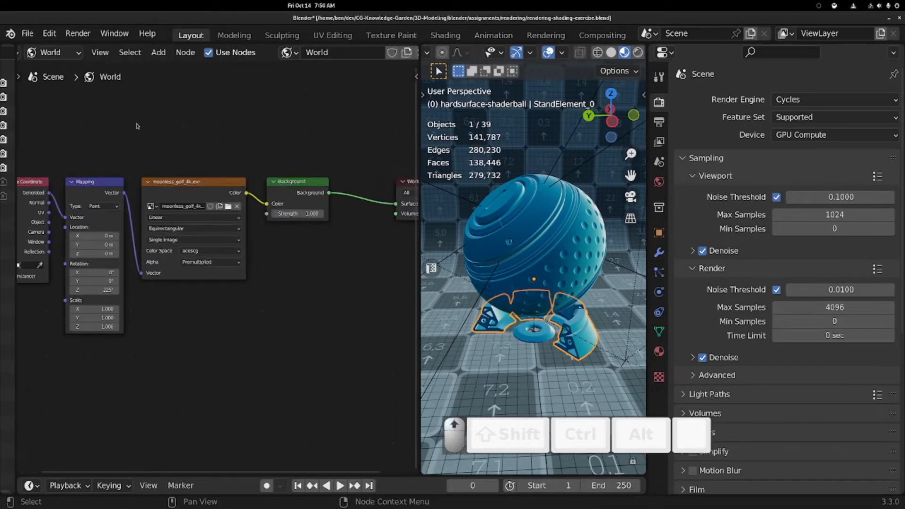
left_click(237, 207)
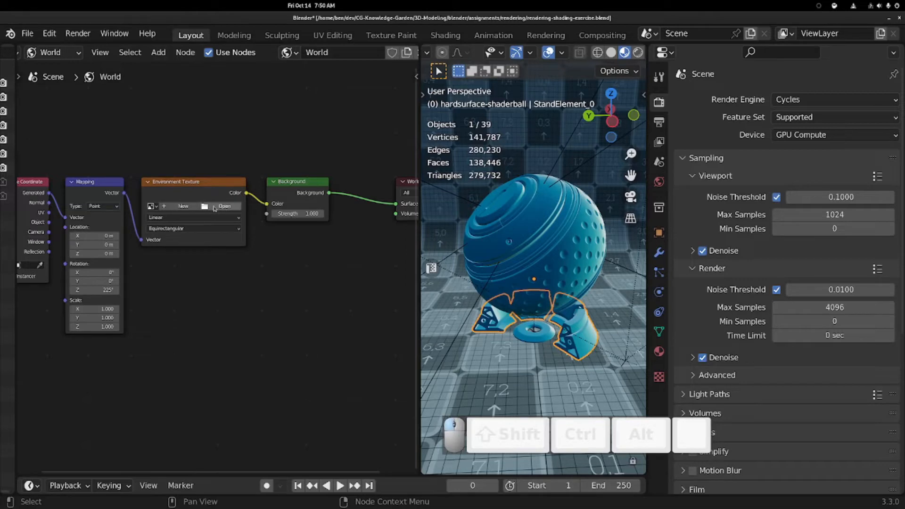
left_click(150, 206)
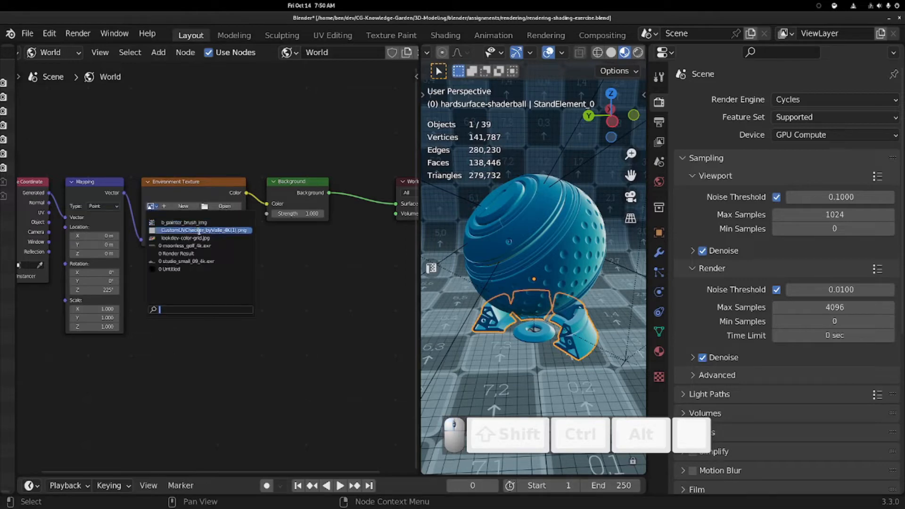
left_click(205, 262)
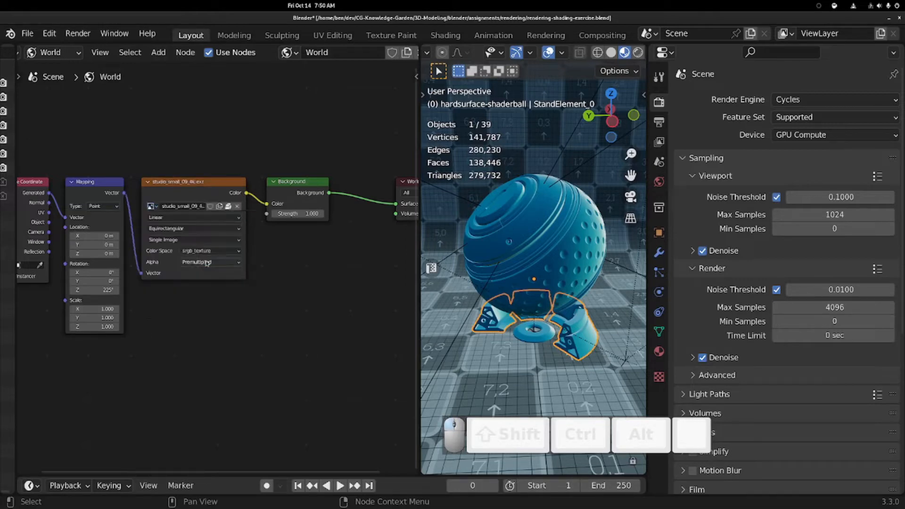
Switch the node editor from World to Object shading to display the stand element's material-3 nodes.
scroll(52, 52, "up", 2)
left_click(52, 53)
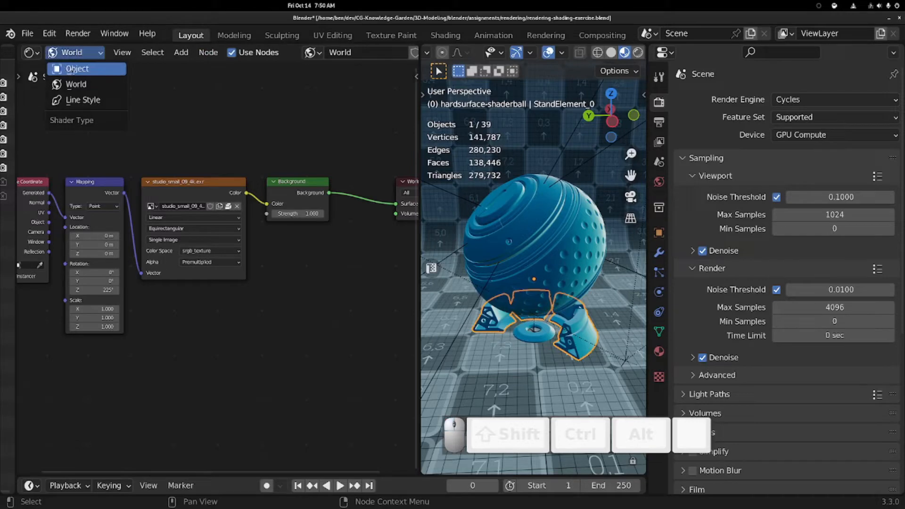
left_click(71, 69)
middle_click_drag(214, 194, 66, 141)
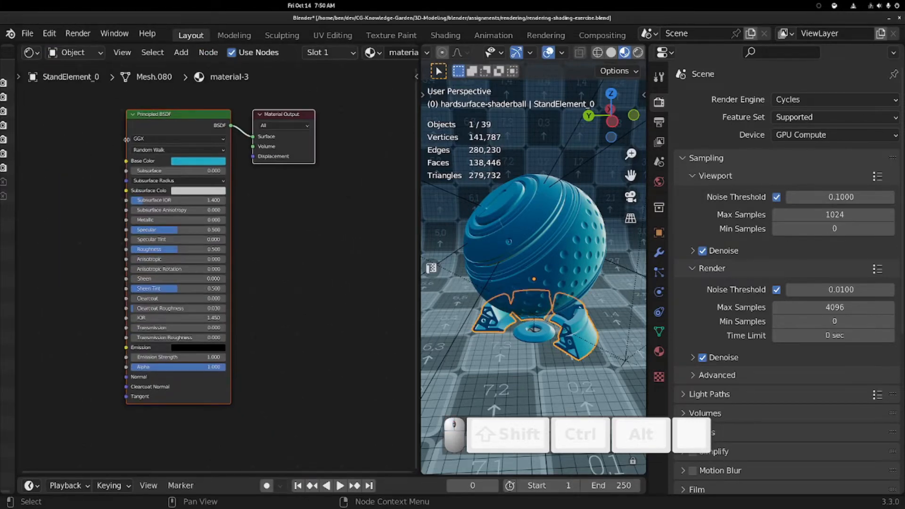
middle_click_drag(68, 233, 114, 234)
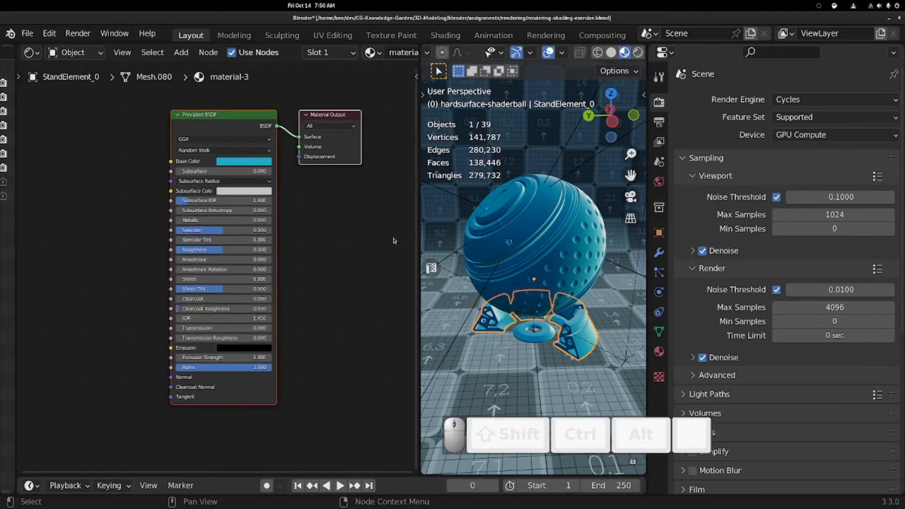
Enlarge the 3D viewport by narrowing both the properties editor and the node editor.
left_click_drag(645, 231, 758, 232)
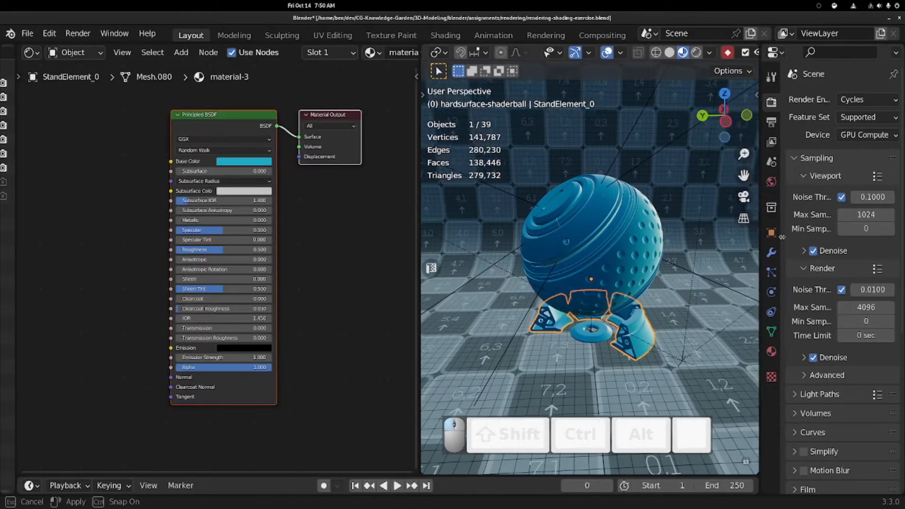
left_click_drag(420, 194, 349, 195)
middle_click_drag(299, 216, 272, 213)
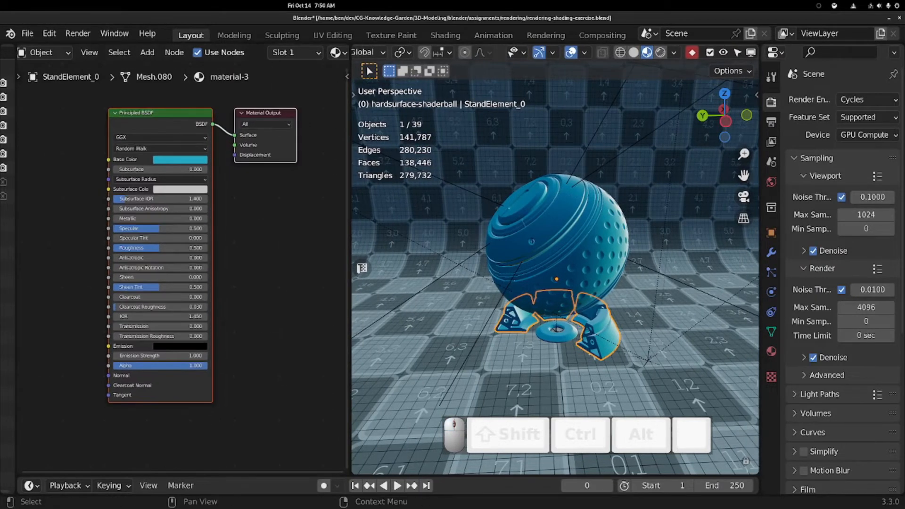
middle_click_drag(60, 188, 119, 198)
scroll(108, 215, "down", 5)
scroll(109, 215, "up", 1)
middle_click_drag(58, 233, 99, 212)
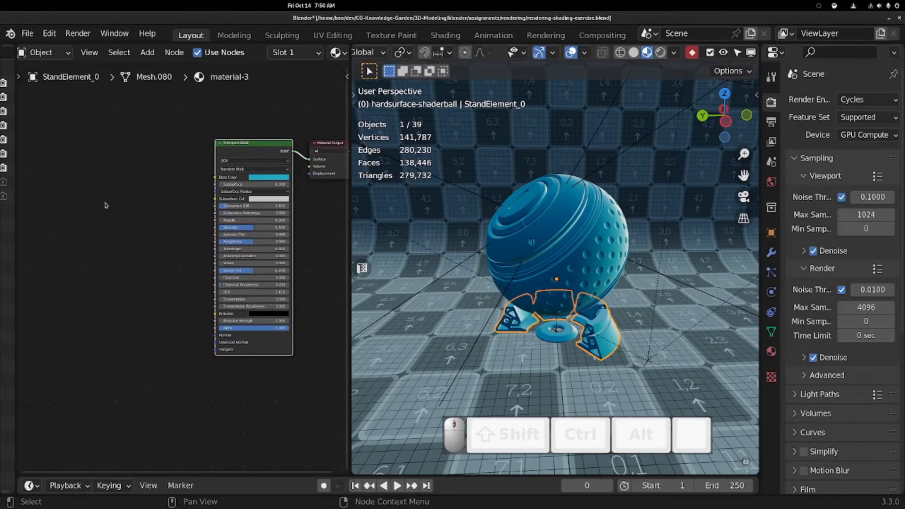
key("shift+a")
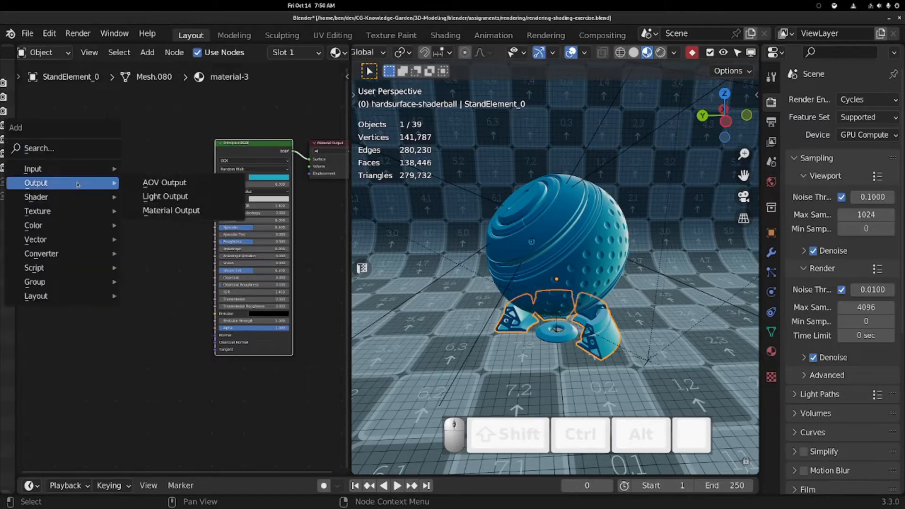
mouse_move(66, 197)
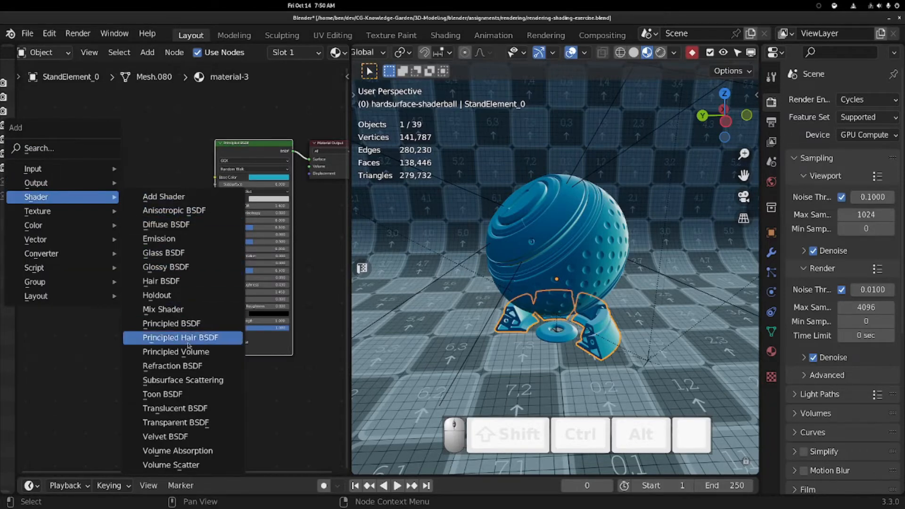
mouse_move(89, 212)
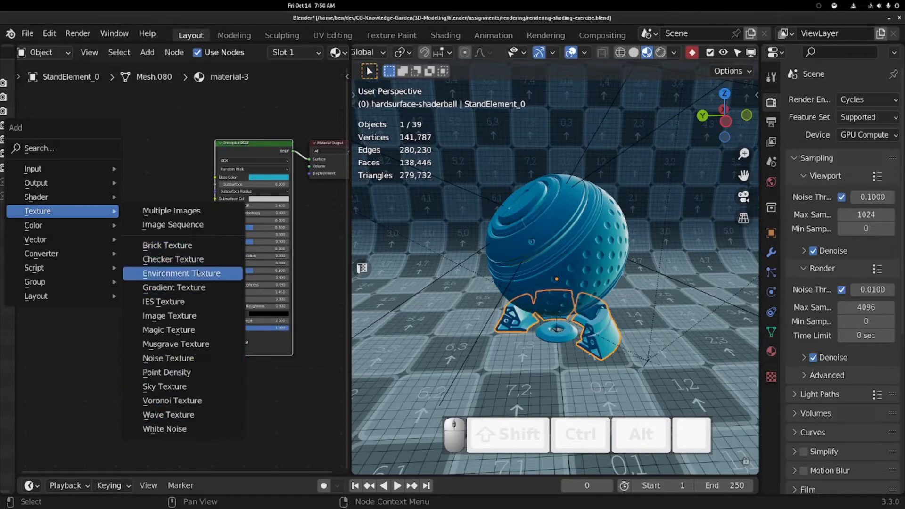
left_click(195, 287)
left_click(64, 163)
middle_click_drag(148, 169, 215, 197)
scroll(199, 197, "up", 3)
key("x")
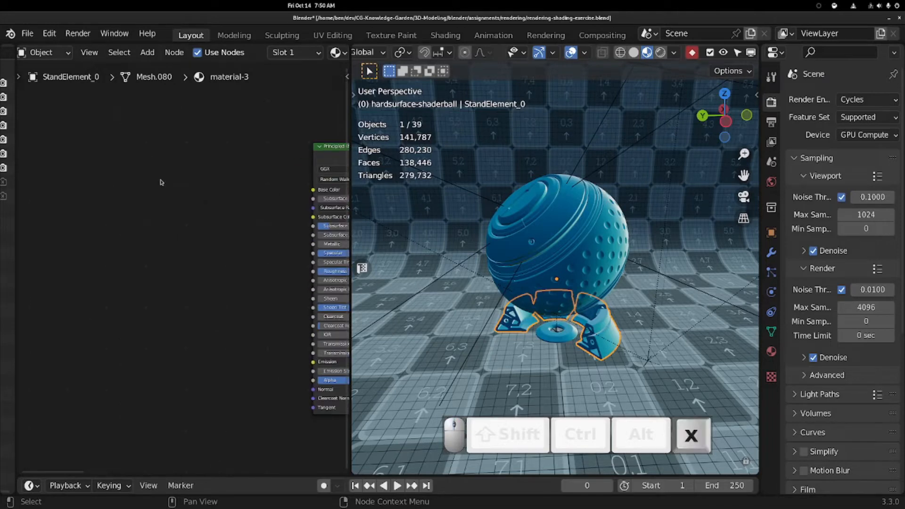
Add a Voronoi Texture node to material-3 and place it before the Principled BSDF node.
key("shift+a")
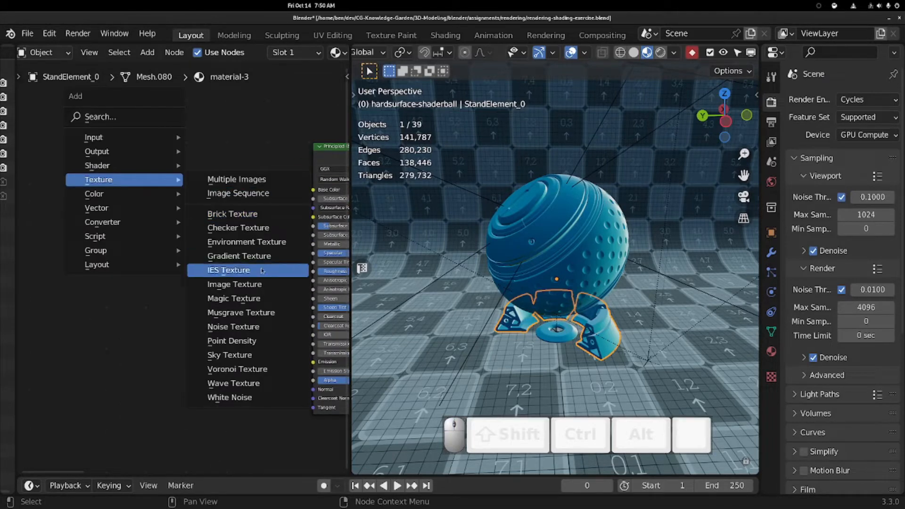
left_click(255, 369)
left_click(126, 130)
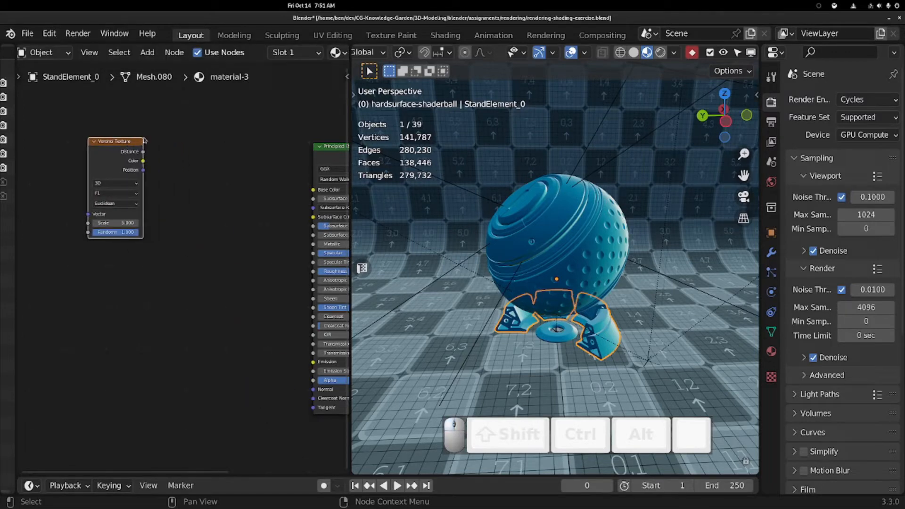
Use Node Wrangler's Add Texture Setup to feed the Voronoi Texture from Texture Coordinate and Mapping nodes.
key("n")
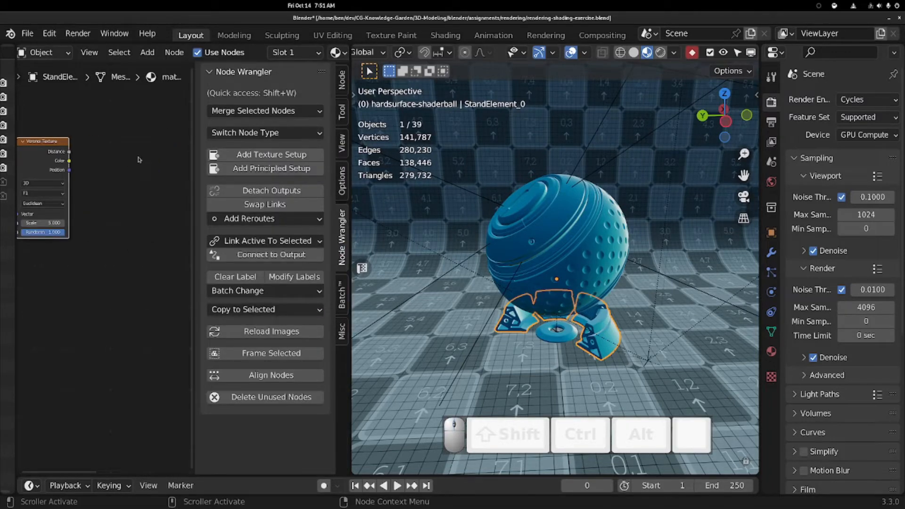
mouse_move(193, 138)
left_mouse_down()
mouse_move(209, 139)
mouse_move(189, 142)
left_mouse_up()
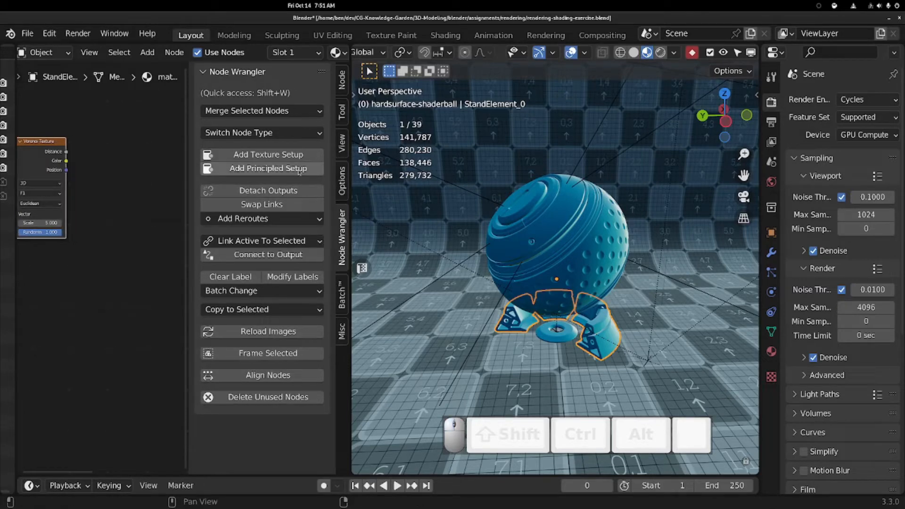
left_click_drag(47, 146, 76, 140)
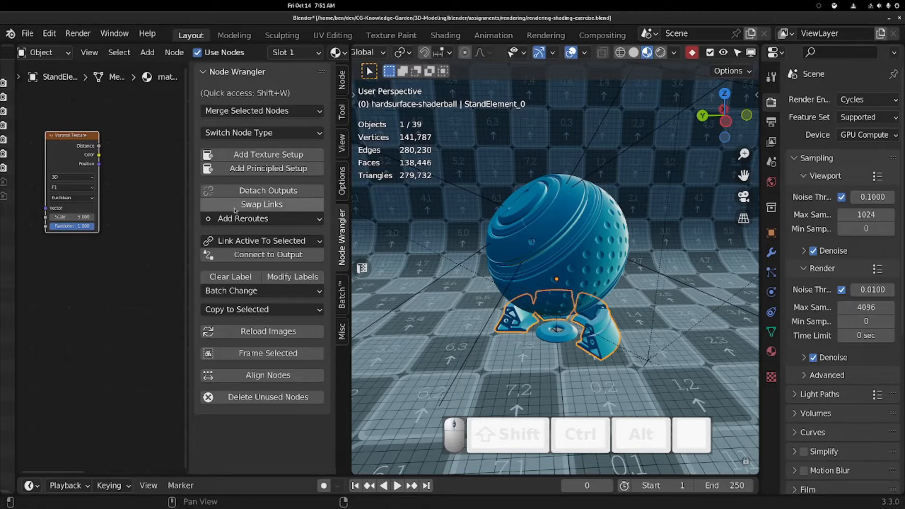
left_click(245, 156)
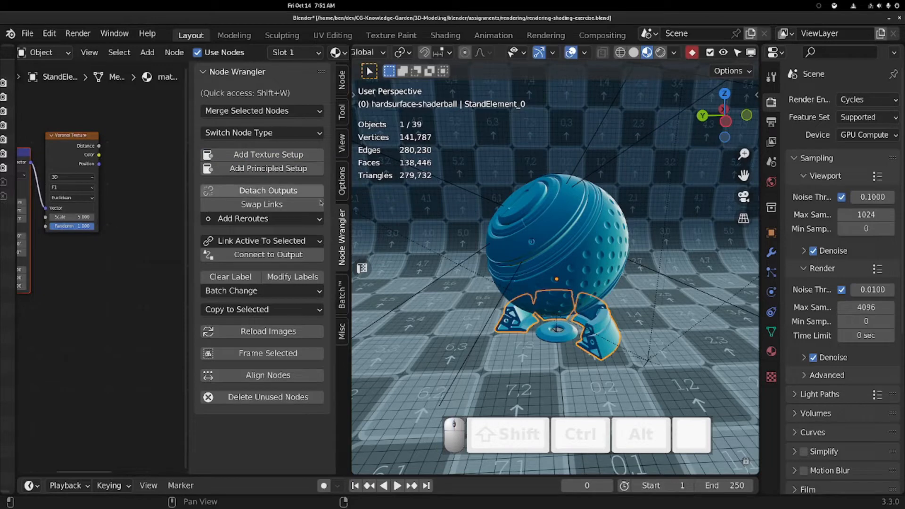
key("n")
middle_click_drag(130, 309, 213, 320)
left_click_drag(84, 131, 173, 156)
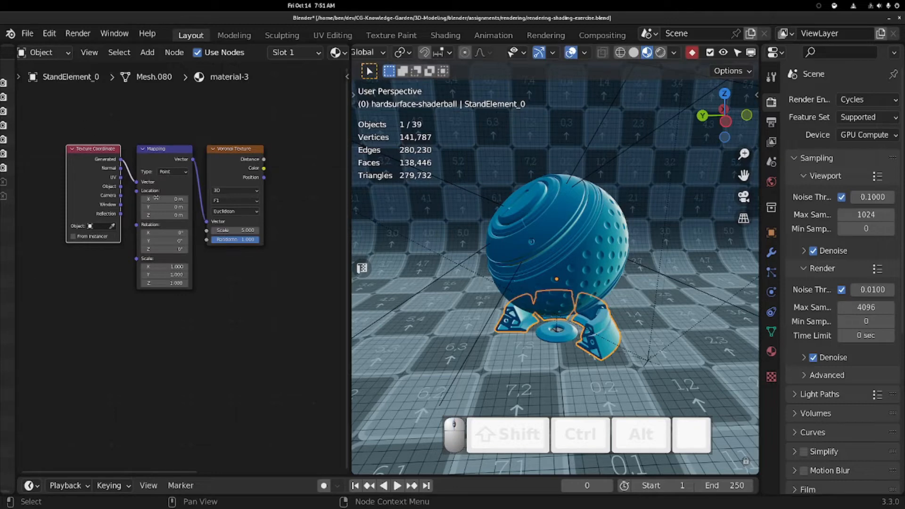
Preview the Voronoi Texture's Distance output directly on the shaderball and examine the pattern up close.
middle_click_drag(248, 135, 140, 165)
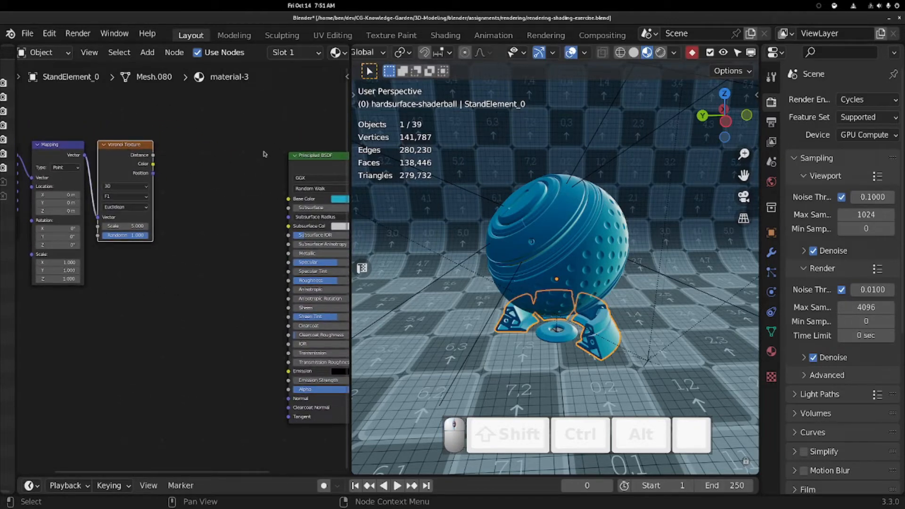
left_click(117, 155, "ctrl+shift")
middle_click_drag(490, 208, 581, 229)
scroll(542, 237, "up", 2)
scroll(542, 237, "up", 1)
Move the Principled BSDF node below the Material Output node and reconnect it to the Surface input.
middle_click_drag(342, 151, 219, 158)
left_click_drag(210, 170, 212, 229)
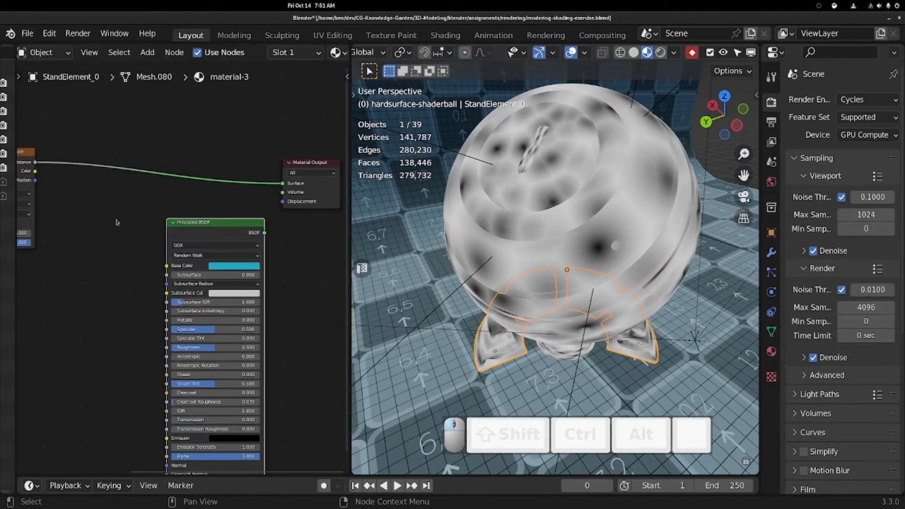
middle_click_drag(119, 222, 184, 224)
middle_click_drag(229, 206, 168, 182)
left_click(203, 203, "ctrl+shift")
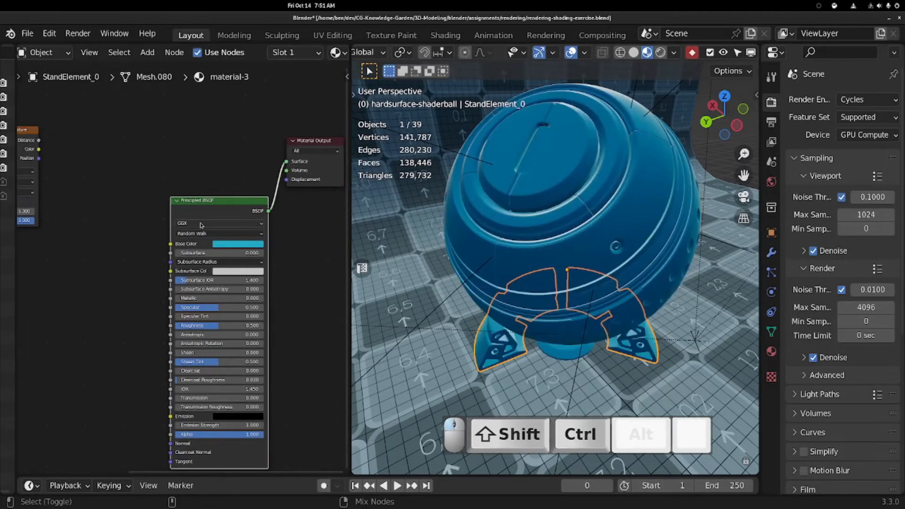
Preview the Voronoi Texture's Distance output on the shaderball and raise its Scale to 38.4.
left_click(31, 130, "ctrl+shift")
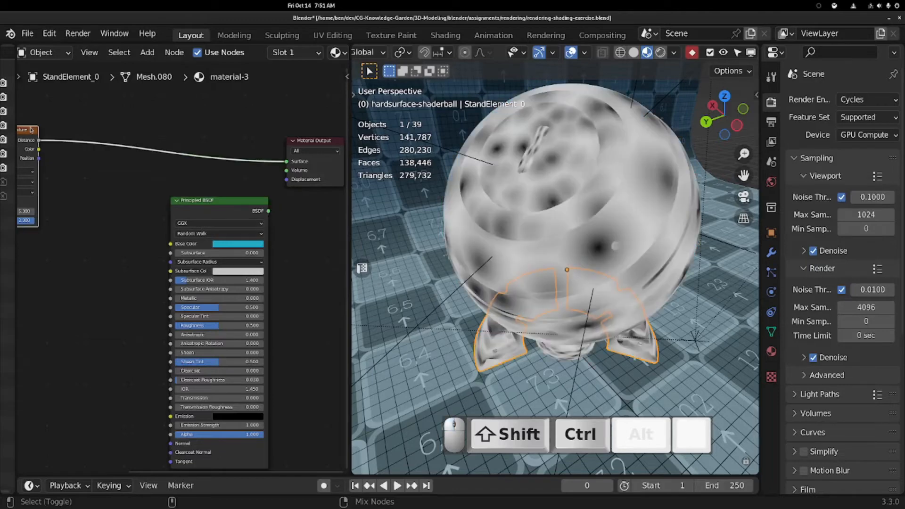
middle_click_drag(43, 178, 184, 196)
scroll(178, 212, "up", 3)
left_click_drag(143, 221, 296, 243)
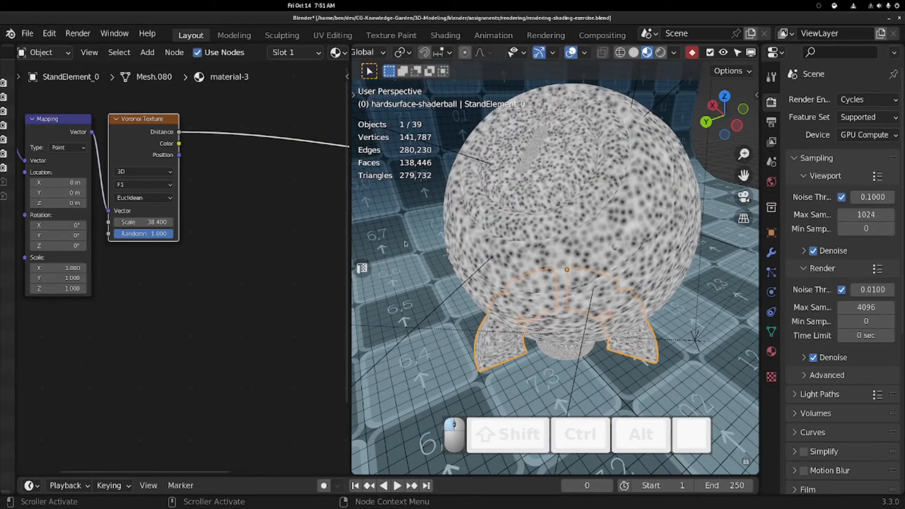
middle_click_drag(563, 239, 633, 236)
Feed the Mapping node's Vector input from the Texture Coordinate's Object output and inspect the pattern around the shaderball.
middle_click_drag(75, 331, 253, 353)
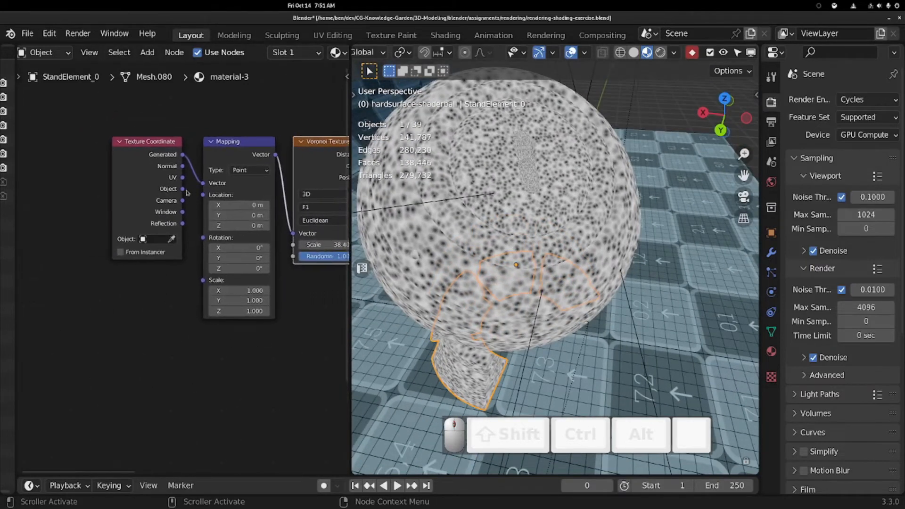
left_click_drag(183, 188, 193, 183)
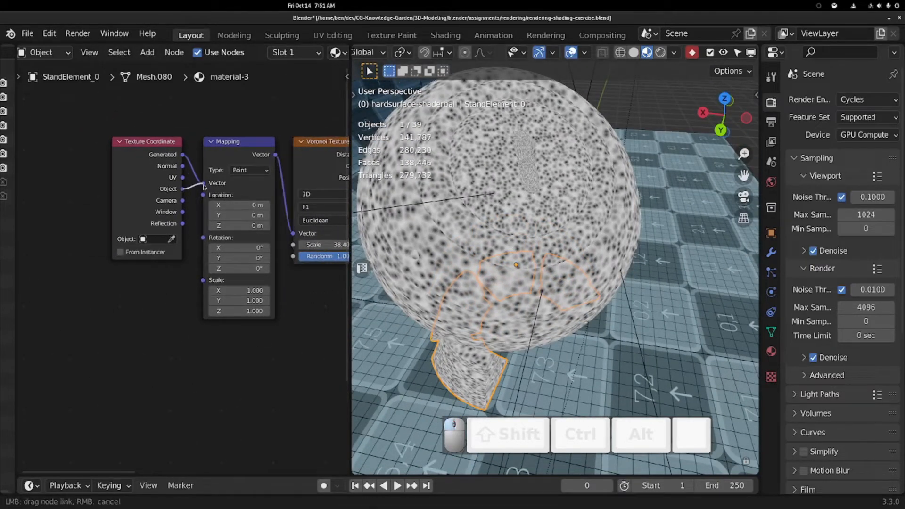
left_click_drag(195, 320, 203, 183)
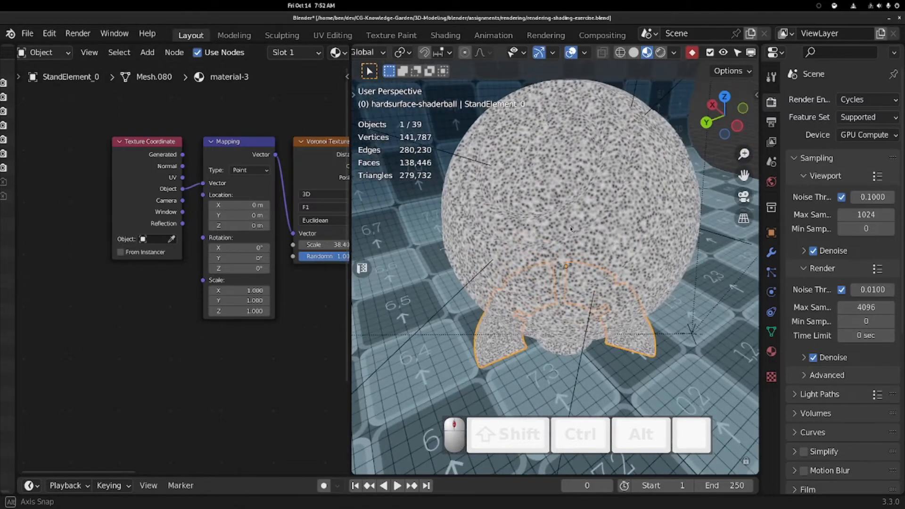
middle_click_drag(552, 201, 624, 157)
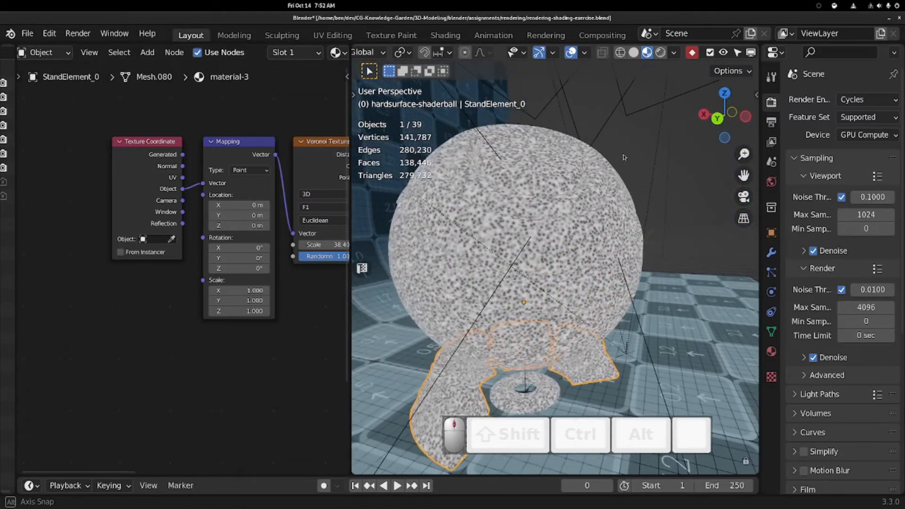
Move the Texture Coordinate node away from Mapping and try its UV output as the Vector source.
left_click_drag(137, 147, 95, 136)
middle_click_drag(462, 250, 482, 252)
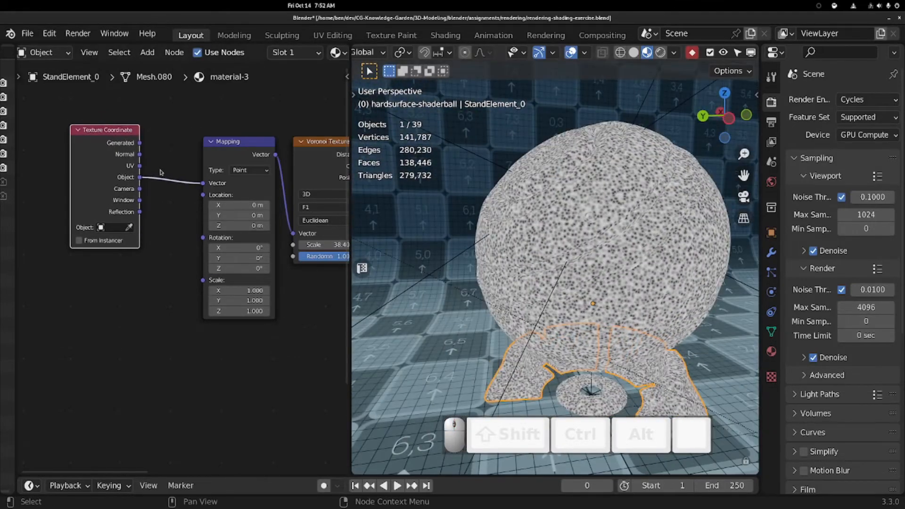
left_click_drag(140, 166, 206, 183)
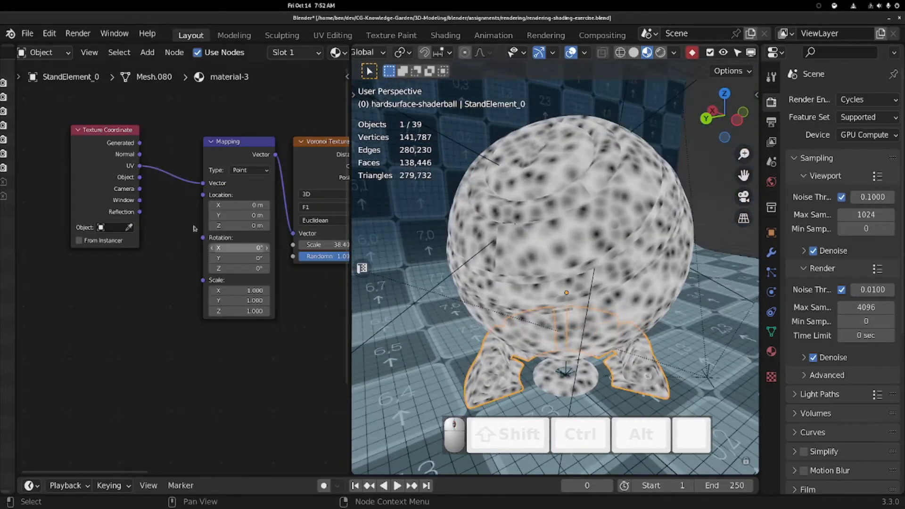
Reconnect the Texture Coordinate's Object output to the Mapping node's Vector and space out the texture nodes.
middle_click_drag(290, 258, 169, 262)
left_click_drag(202, 248, 241, 248)
middle_click_drag(55, 254, 140, 276)
left_click_drag(101, 203, 165, 208)
left_click_drag(215, 173, 195, 170)
Set the Voronoi Texture's Scale to 22.3.
left_click(298, 270)
type("8.7")
key("Return")
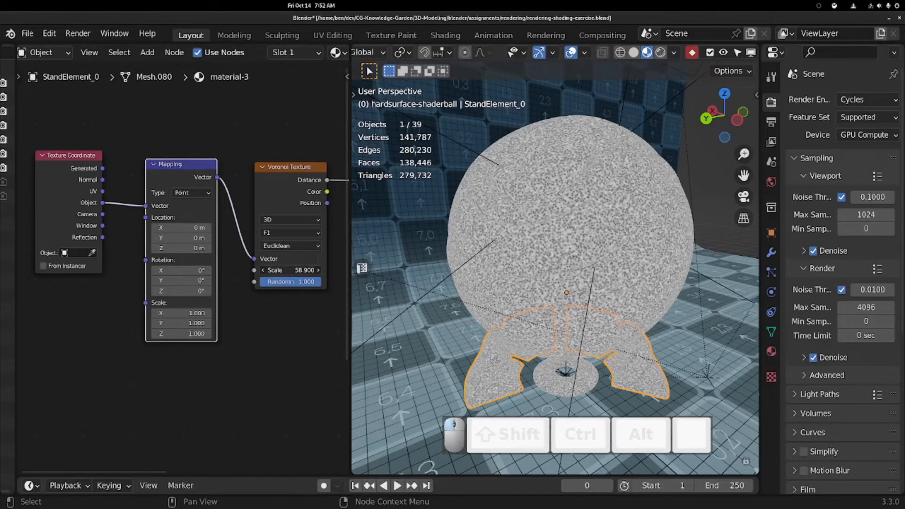
left_click_drag(298, 270, 317, 270)
Add a ColorRamp node between the Voronoi Texture and Principled BSDF nodes.
middle_click_drag(215, 118, 19, 128)
scroll(149, 197, "down", 7)
middle_click_drag(214, 230, 243, 182)
middle_click_drag(80, 129, 142, 157)
key("g")
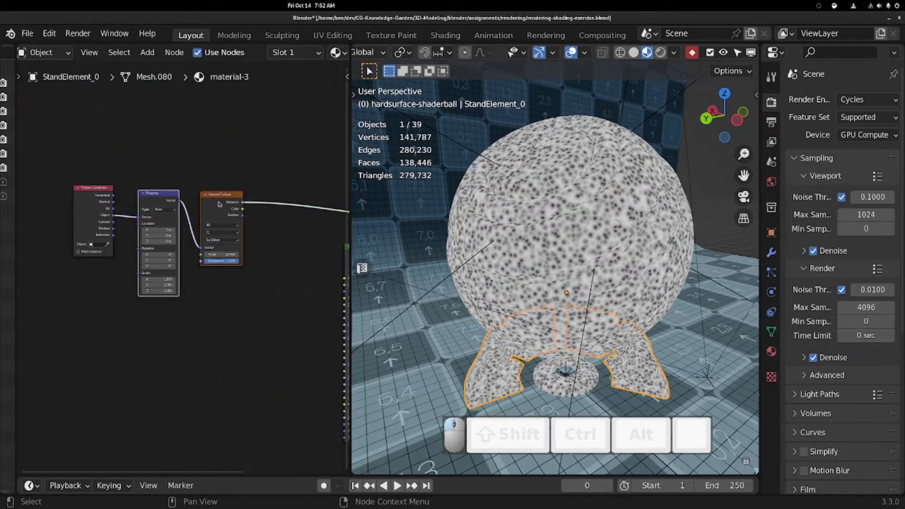
left_click(261, 248)
middle_click_drag(261, 249, 189, 222)
key("shift+a")
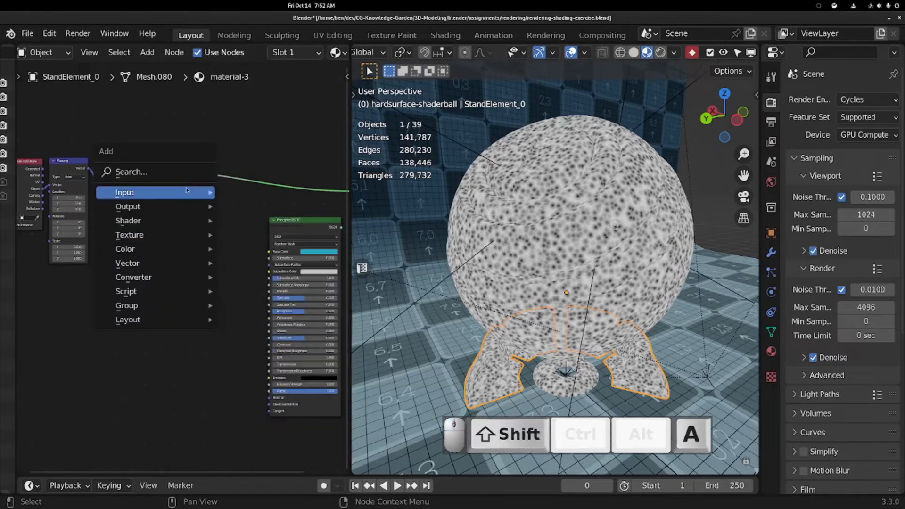
key("shift+a")
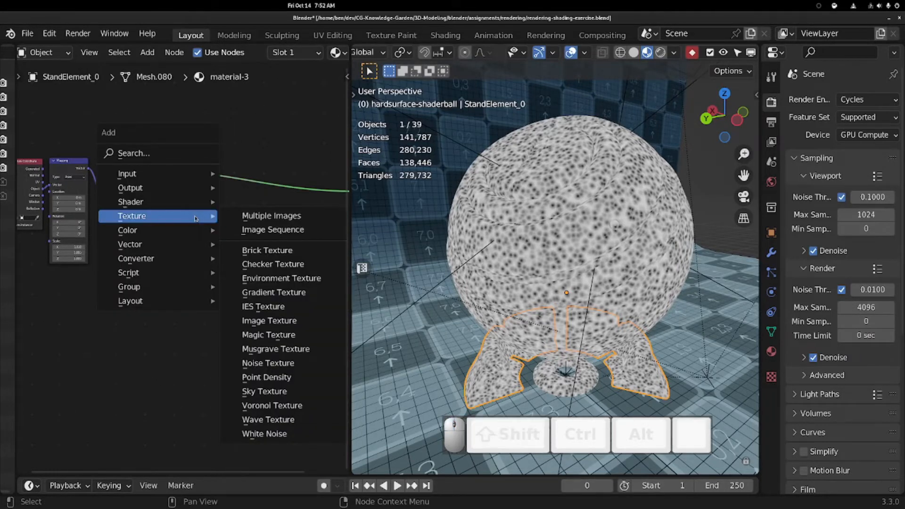
left_click(180, 153)
type("ramp")
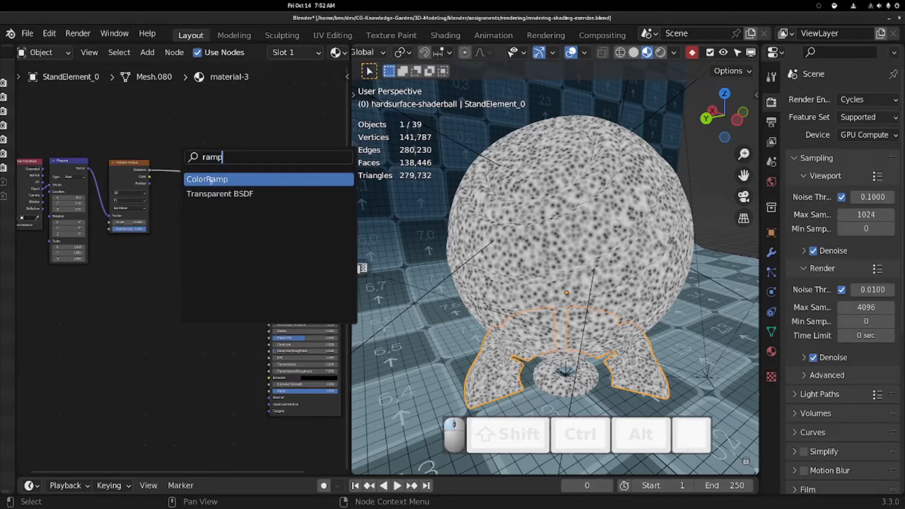
left_click(211, 180)
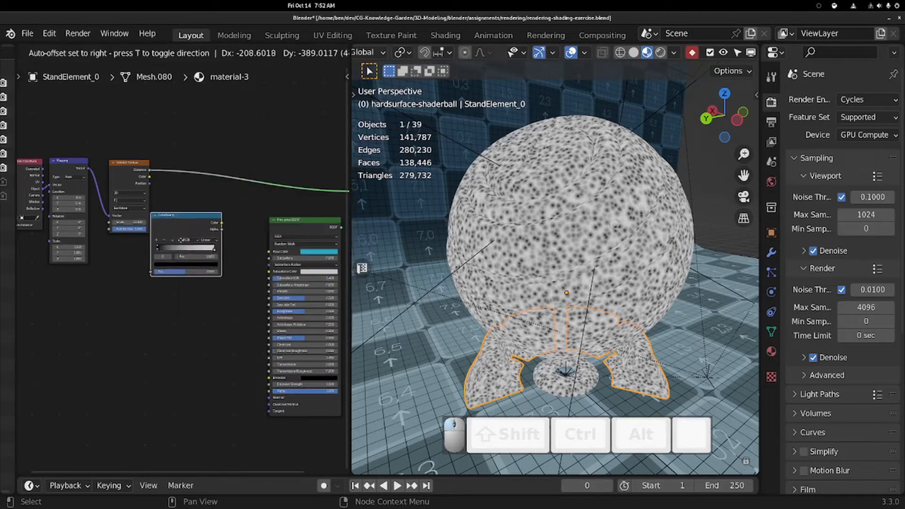
left_click(157, 201)
Connect the Voronoi Texture's Distance output to the ColorRamp's Fac input and preview the ColorRamp on the shaderball.
left_click_drag(149, 172, 162, 200)
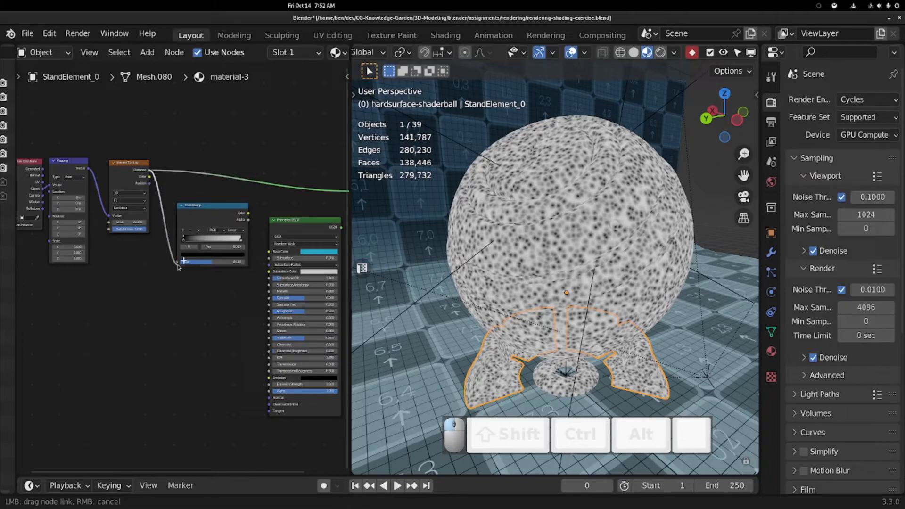
left_click_drag(178, 267, 179, 265)
left_click(206, 211, "ctrl+shift")
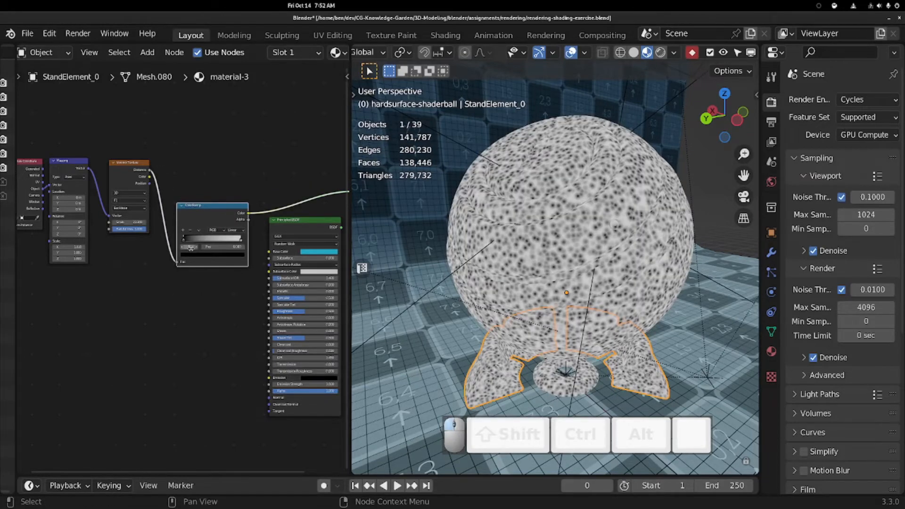
Color the ColorRamp's first stop red and its last stop blue.
scroll(191, 247, "up", 3)
left_click(213, 254)
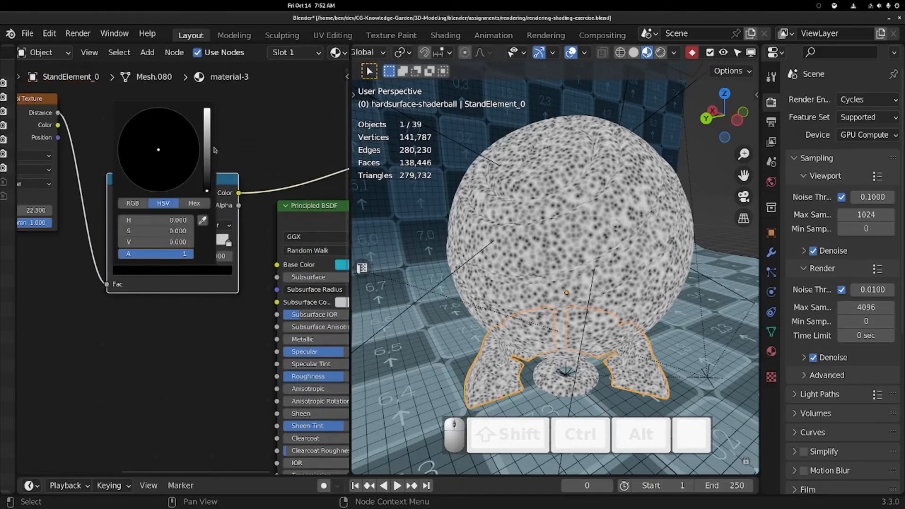
left_click_drag(208, 150, 207, 109)
left_click(198, 149)
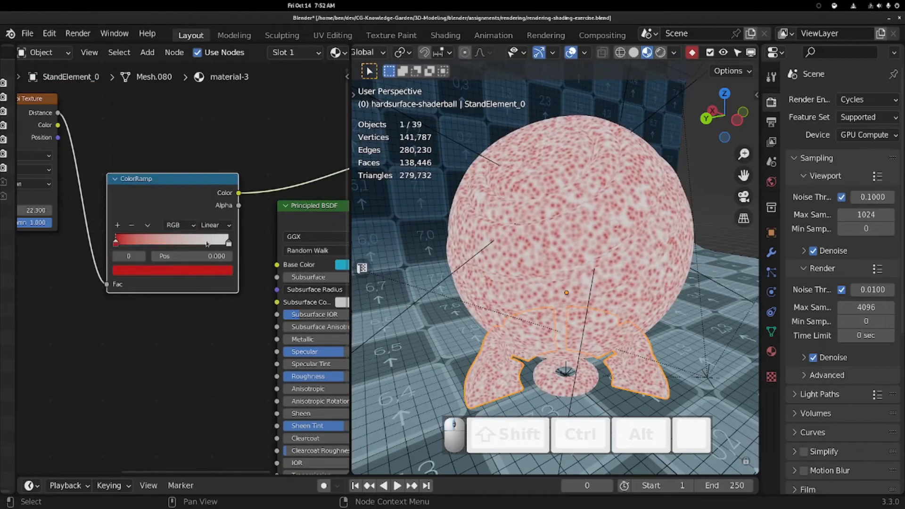
left_click(214, 271)
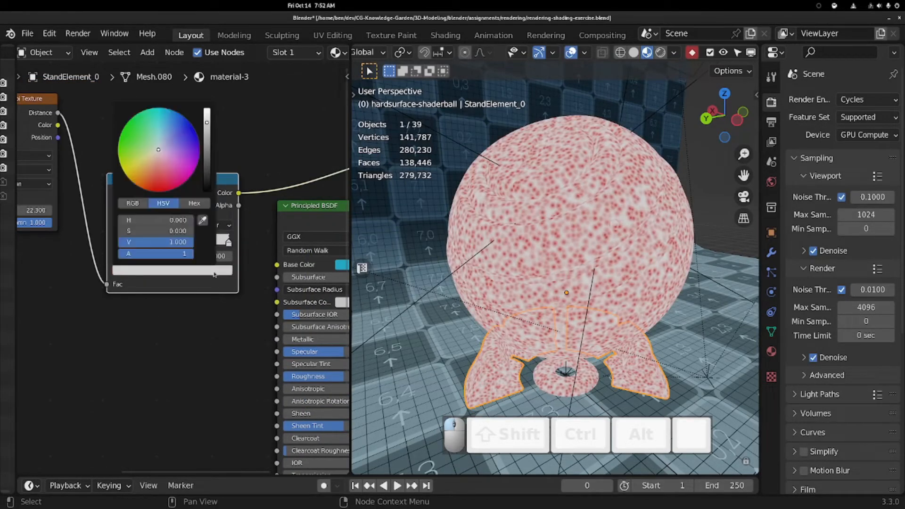
left_click(170, 139)
Move the ColorRamp up, connect its Color to the Principled BSDF's Base Color, and route the BSDF to the Material Output.
left_click_drag(219, 177, 200, 100)
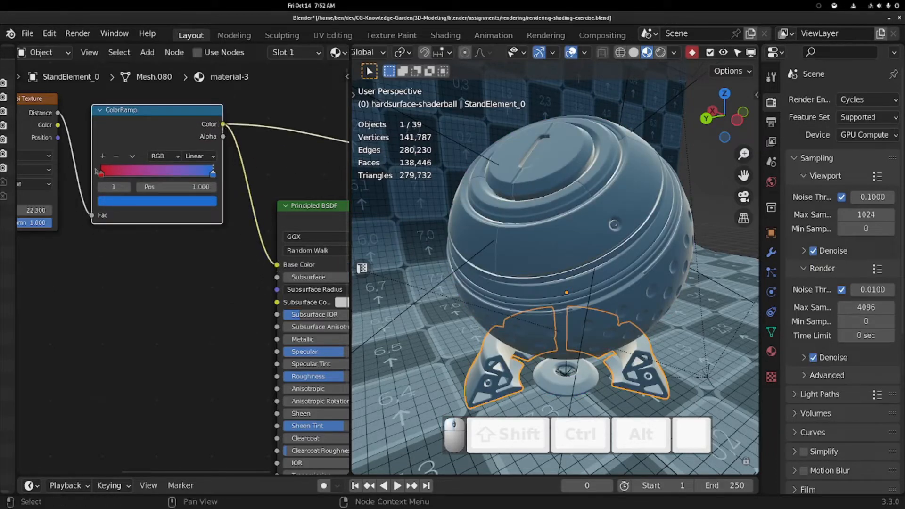
left_click(304, 212, "ctrl+shift")
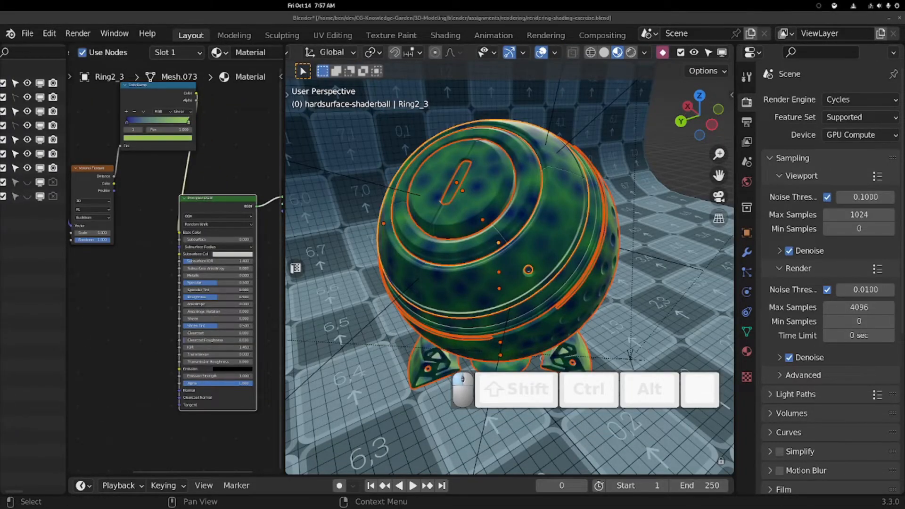
Move the ColorRamp node below the Voronoi Texture node.
left_click(171, 318)
middle_click_drag(143, 261, 149, 260)
scroll(147, 256, "down", 2)
middle_click_drag(134, 230, 177, 257)
left_click_drag(204, 165, 161, 290)
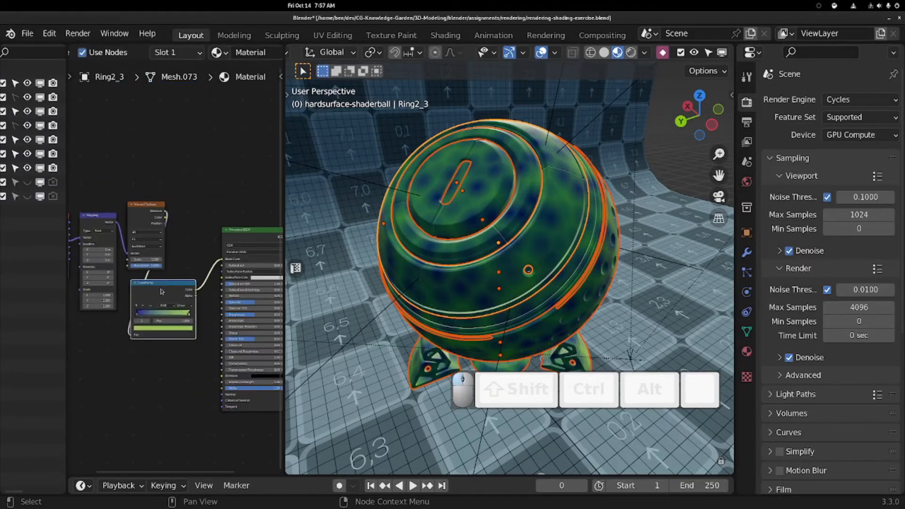
middle_click_drag(187, 251, 158, 232)
middle_click_drag(482, 248, 485, 198)
scroll(139, 196, "down", 1)
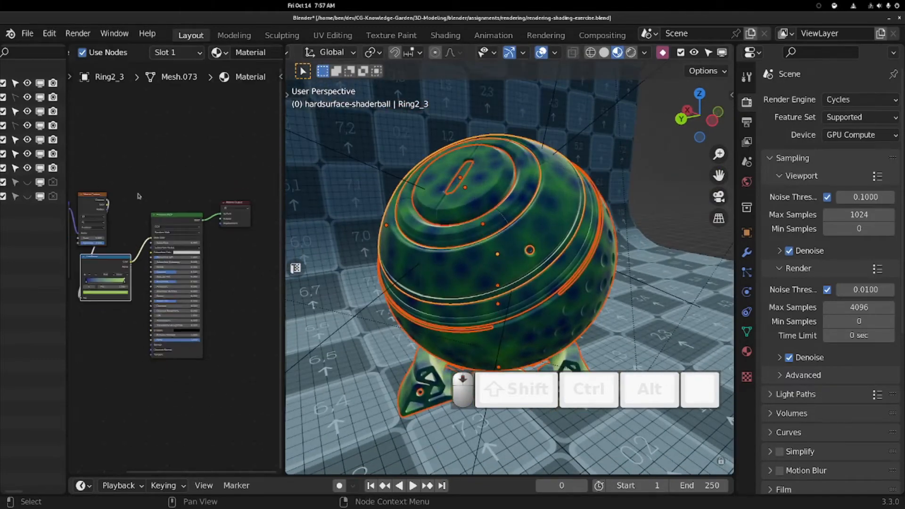
Move the ColorRamp node above the Voronoi Texture and Principled BSDF nodes and adjust the Voronoi Texture's placement.
left_click_drag(114, 255, 122, 130)
scroll(129, 265, "up", 4)
middle_click_drag(116, 223, 188, 204)
left_click_drag(144, 141, 135, 137)
Examine the Principled BSDF's input sockets from Base Color down to Tangent.
middle_click_drag(194, 252, 133, 258)
scroll(136, 246, "up", 4)
scroll(189, 241, "up", 3)
middle_click_drag(143, 219, 188, 212)
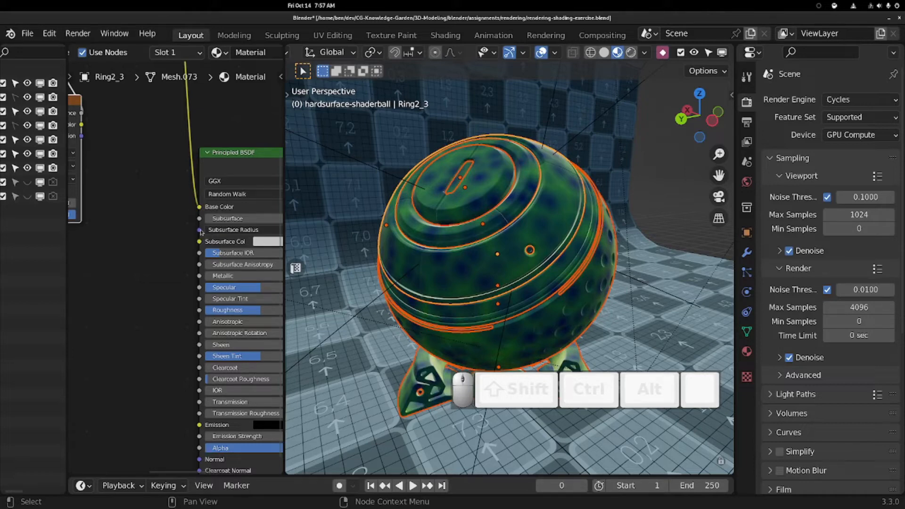
middle_click_drag(195, 276, 178, 173)
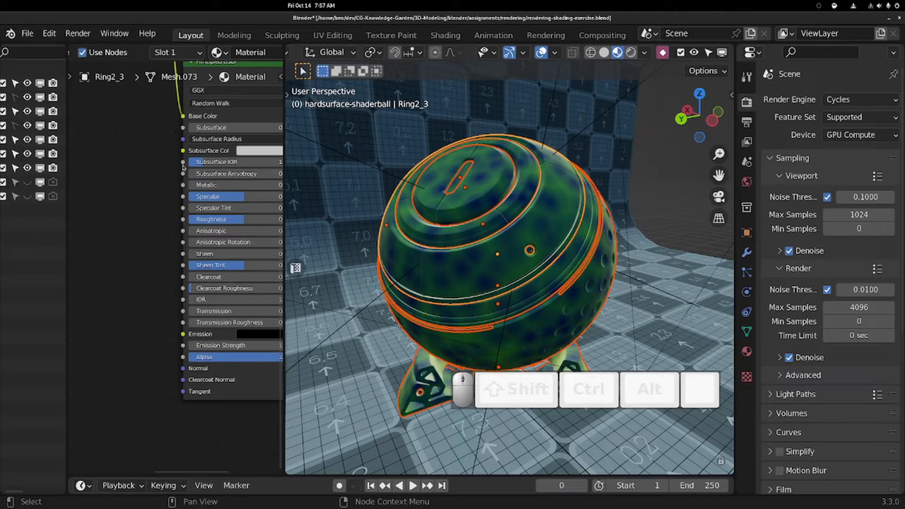
scroll(103, 208, "down", 6)
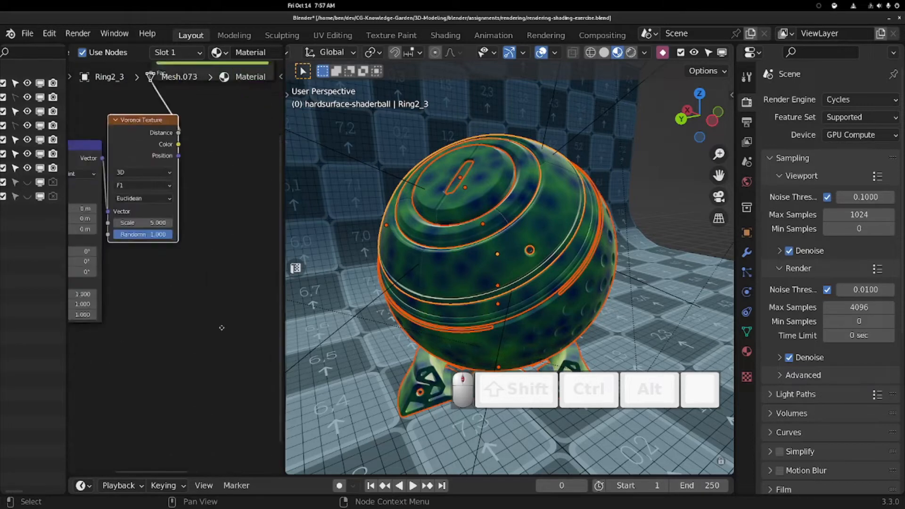
Rearrange the nodes so the Voronoi Texture sits clearly before the ColorRamp.
left_click_drag(108, 183, 208, 259)
left_click_drag(206, 210, 146, 157)
left_click(192, 258)
scroll(188, 258, "up", 3)
key("shift+a")
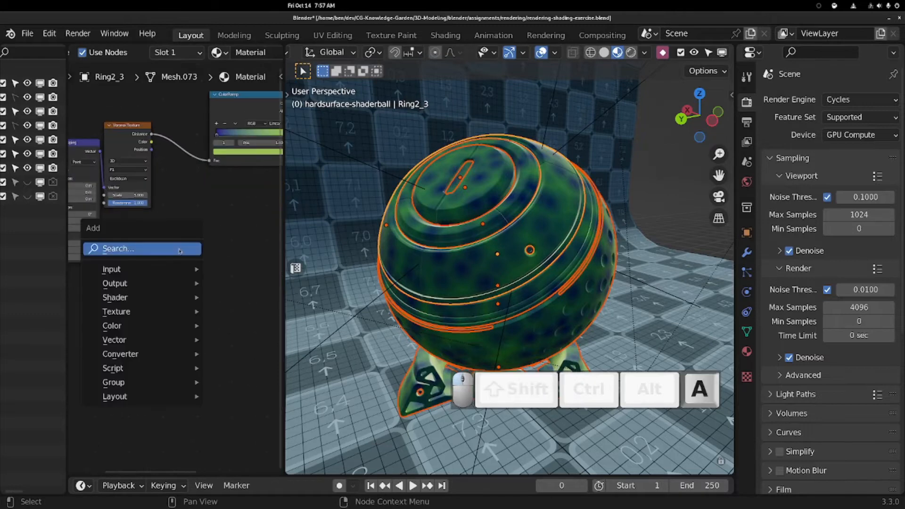
left_click(178, 251)
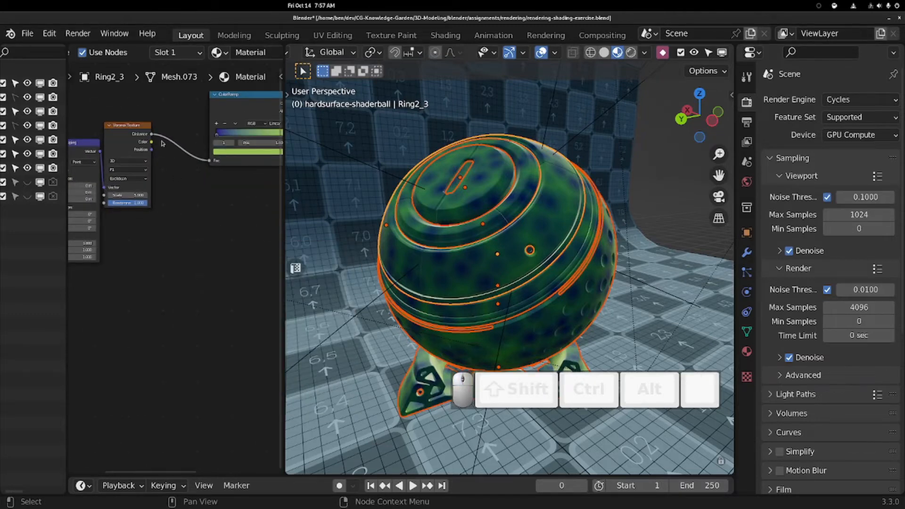
Connect the Voronoi Texture's Distance output to the Principled BSDF's Metallic and Roughness inputs and inspect the shaderball.
middle_click_drag(167, 179, 121, 165)
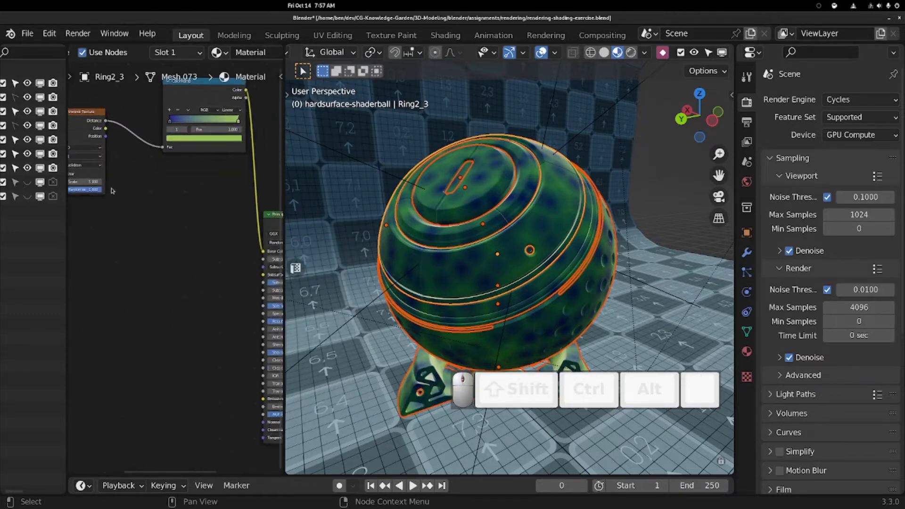
left_click_drag(109, 122, 180, 301)
middle_click_drag(450, 277, 149, 281)
left_click_drag(75, 149, 230, 349)
left_click_drag(174, 370, 228, 347)
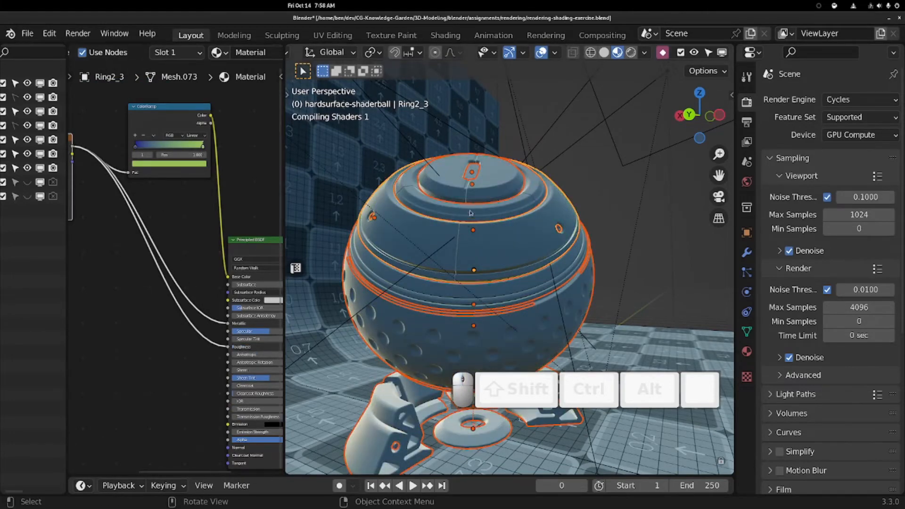
mouse_move(470, 214)
middle_mouse_down()
mouse_move(543, 286)
mouse_move(462, 193)
mouse_move(323, 231)
mouse_move(345, 170)
mouse_move(542, 241)
middle_mouse_up()
Align the Voronoi Texture node with the Mapping node, leaving a small gap between them.
scroll(148, 155, "down", 4)
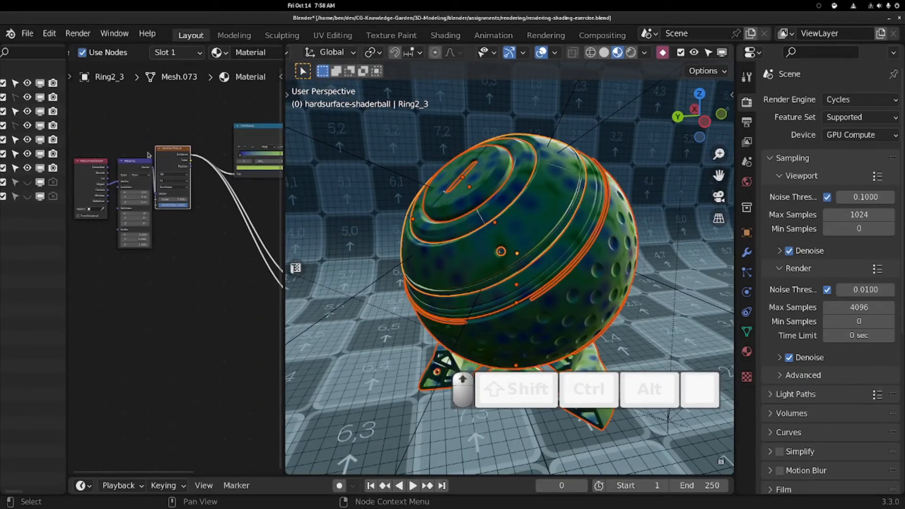
left_click_drag(182, 154, 186, 166)
left_click(202, 280)
middle_click_drag(160, 295, 176, 259)
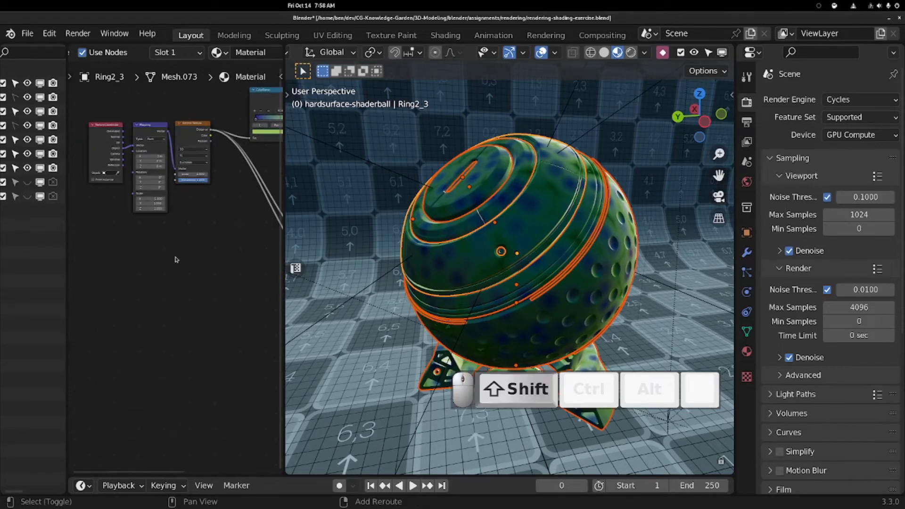
Add an Object Info node to the material's node tree, just below the Texture Coordinate node.
key("shift+a")
left_click(172, 258)
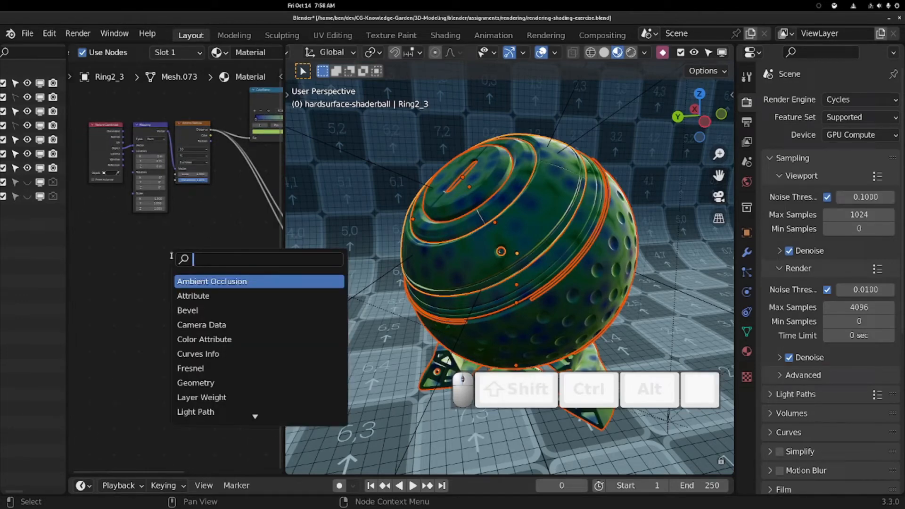
type("po")
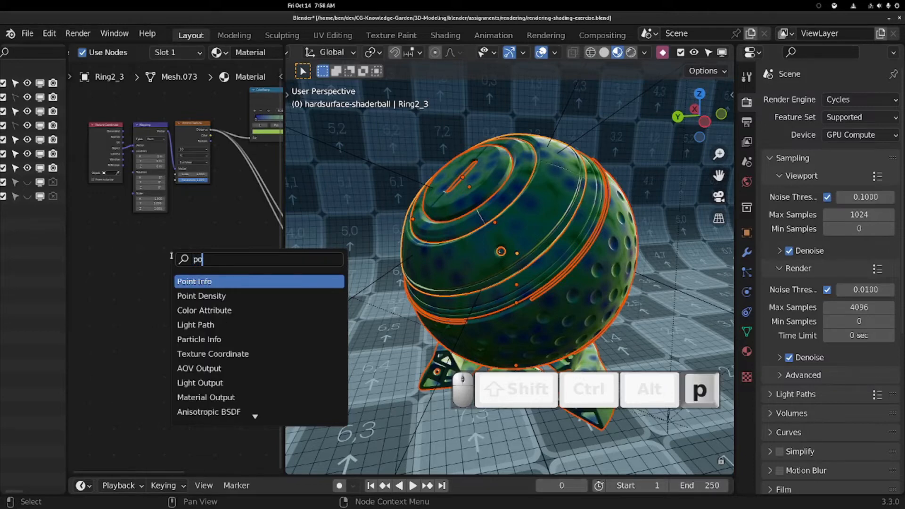
key("BackSpace")
key("BackSpace")
type("obj")
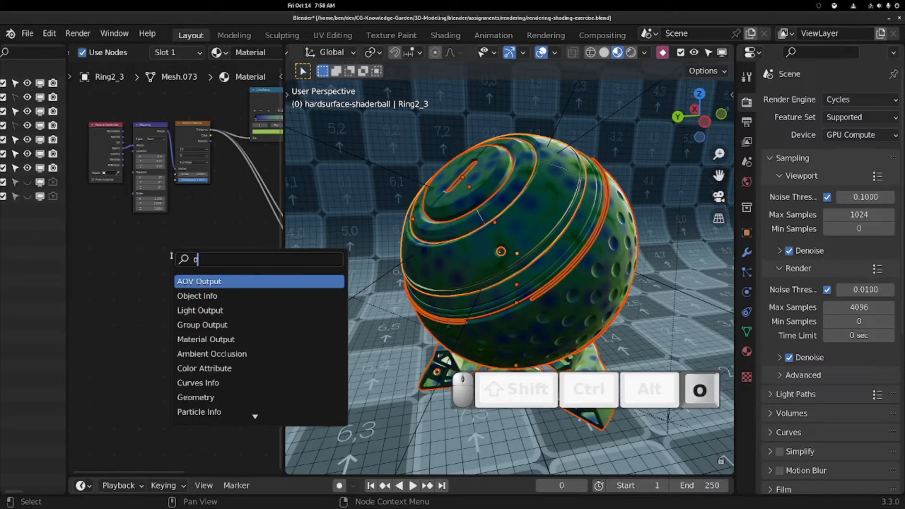
key("Return")
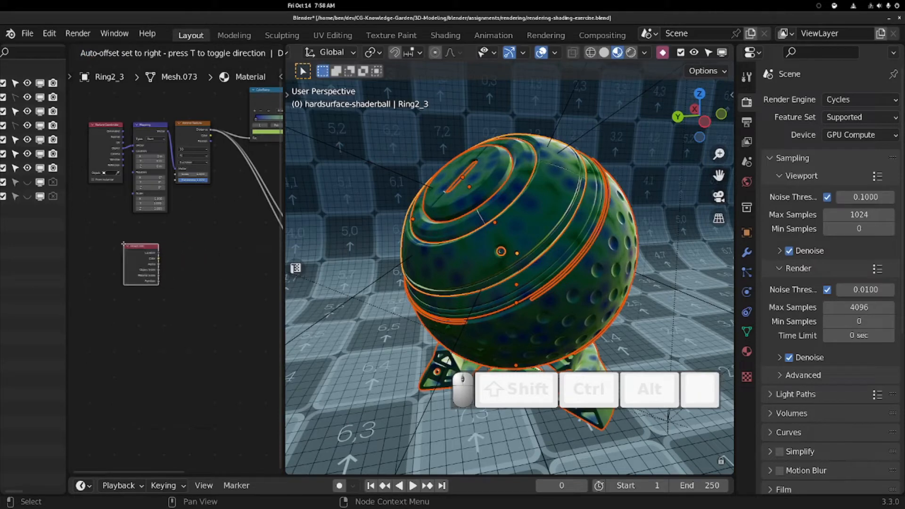
left_click(94, 202)
Add a Separate XYZ node and place it beside the Object Info node.
key("shift+a")
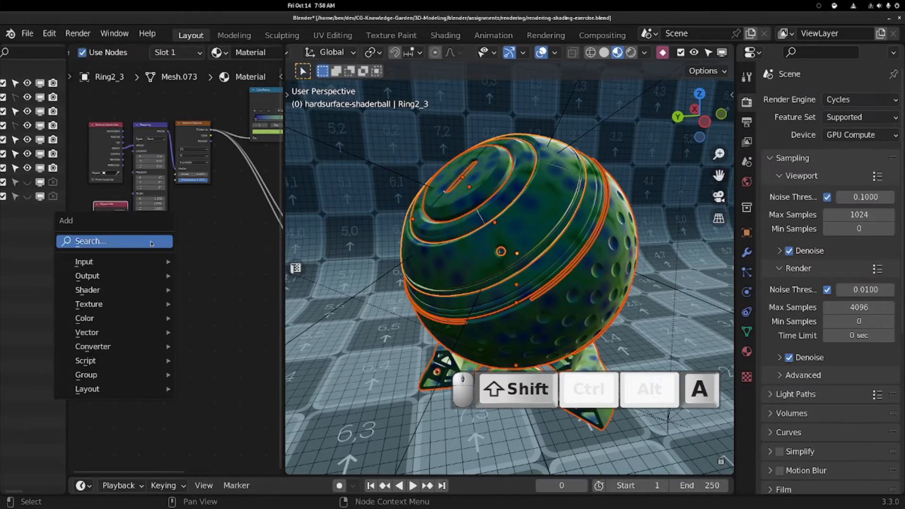
left_click(151, 243)
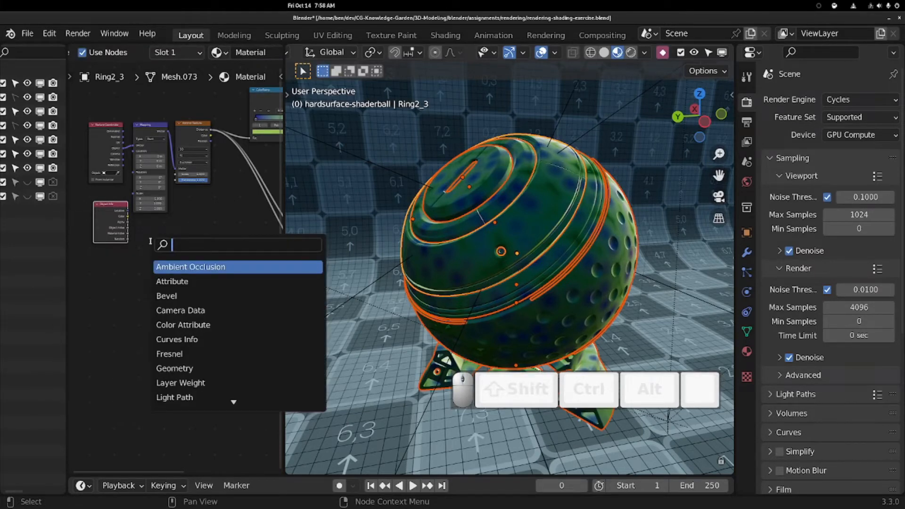
type("dat")
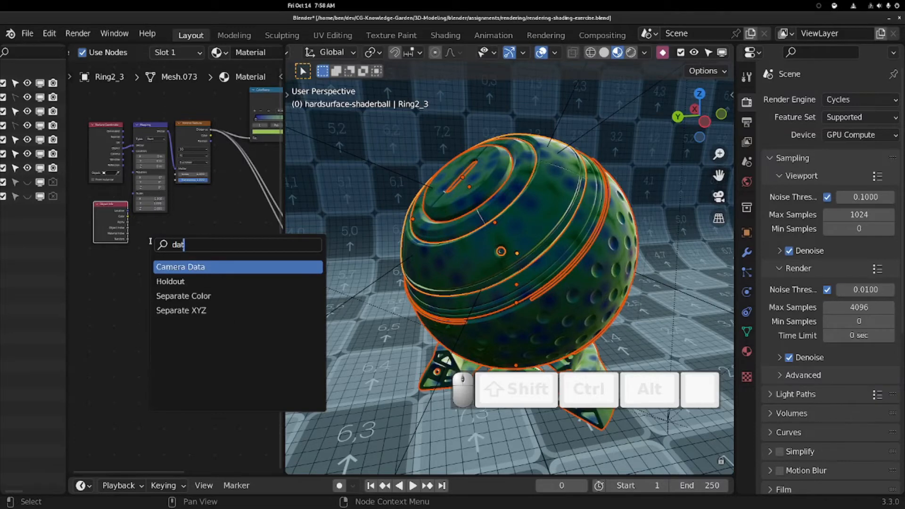
key("Down")
key("Down")
key("Down")
key("Return")
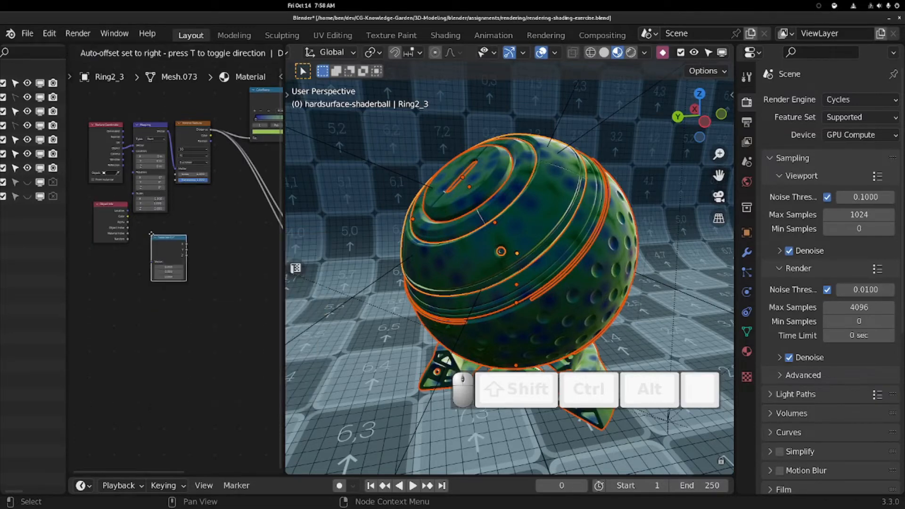
left_click(154, 233)
Place the Object Info node directly under Texture Coordinate and connect Texture Coordinate's Object output to the Separate XYZ Vector input.
scroll(156, 203, "up", 3)
left_click_drag(97, 188, 111, 230)
mouse_move(200, 200)
middle_mouse_down()
mouse_move(161, 211)
mouse_move(188, 210)
middle_mouse_up()
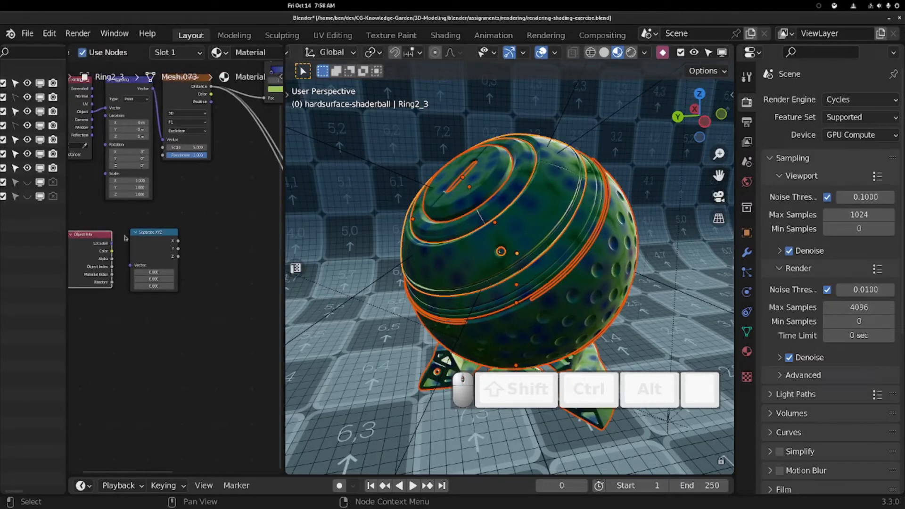
middle_click_drag(133, 207, 159, 221)
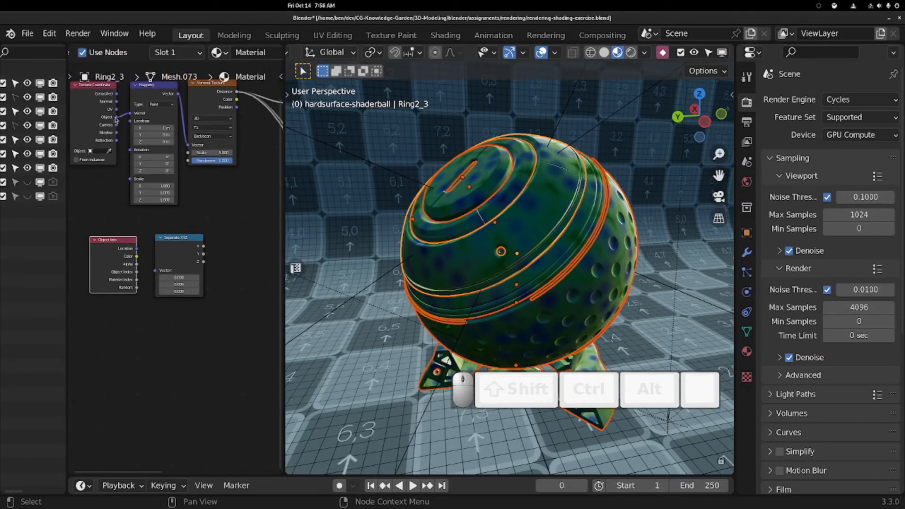
left_click_drag(118, 239, 101, 179)
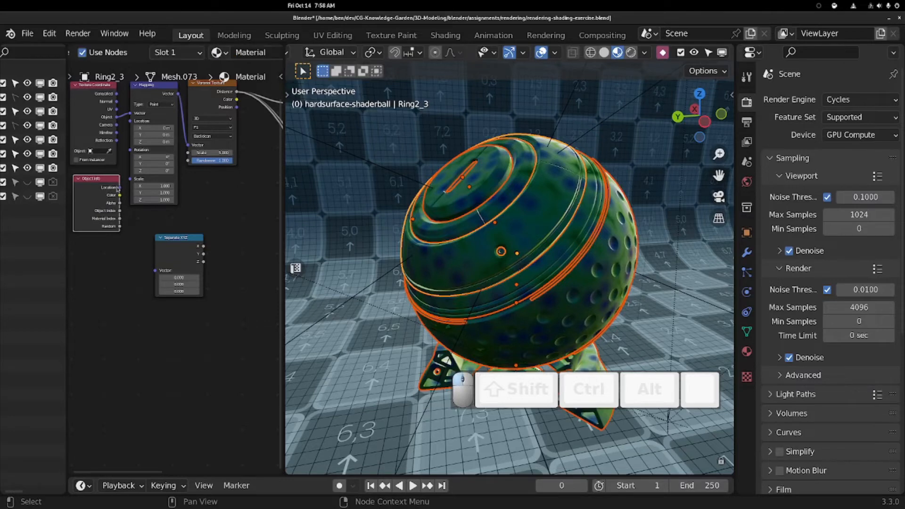
left_click_drag(117, 117, 156, 270)
middle_click_drag(238, 202, 135, 226)
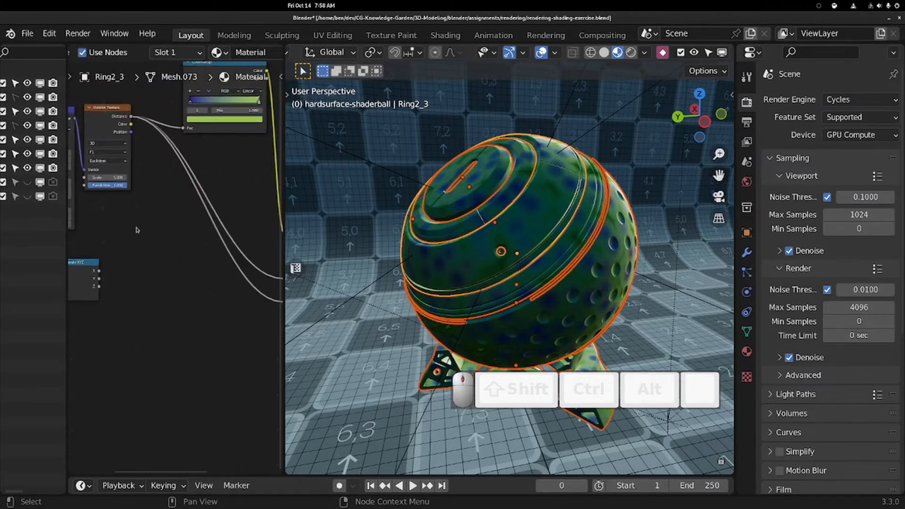
Preview the Separate XYZ node's Y output through the Material Output and inspect the result on the shaderball.
scroll(132, 263, "down", 3)
left_click(102, 278, "ctrl+shift")
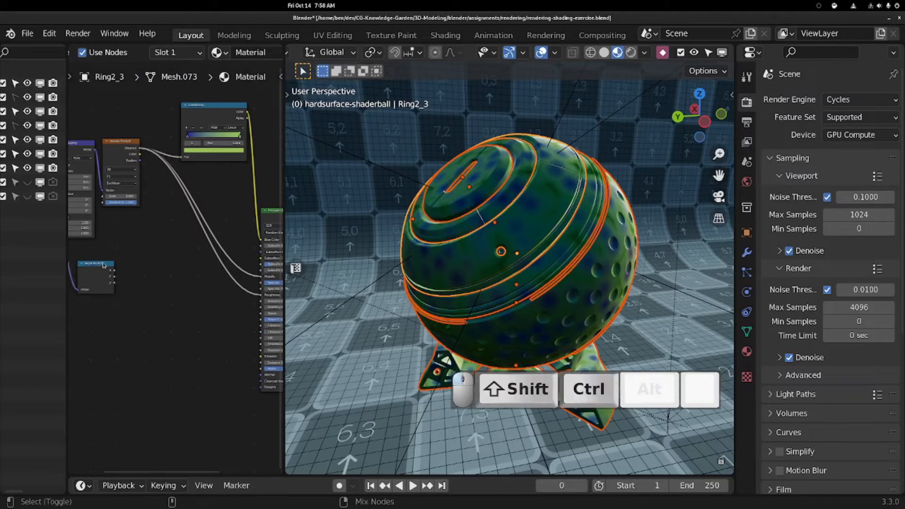
left_click(102, 277, "ctrl+shift")
middle_click_drag(397, 243, 462, 193)
scroll(642, 179, "up", 5)
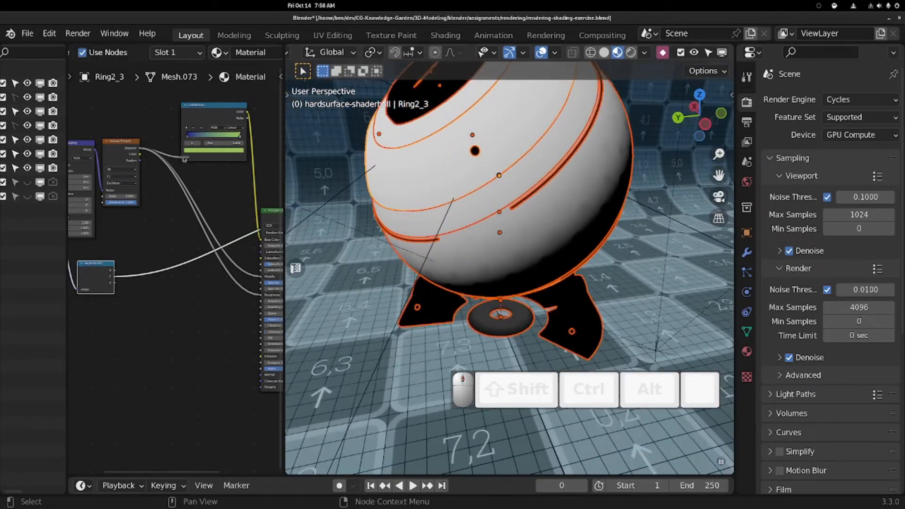
Select the Principled BSDF node and examine its incoming connections and inputs.
middle_click_drag(207, 245, 118, 255)
left_click(215, 223)
middle_click_drag(139, 333, 157, 287)
scroll(157, 287, "down", 4)
scroll(155, 271, "up", 1)
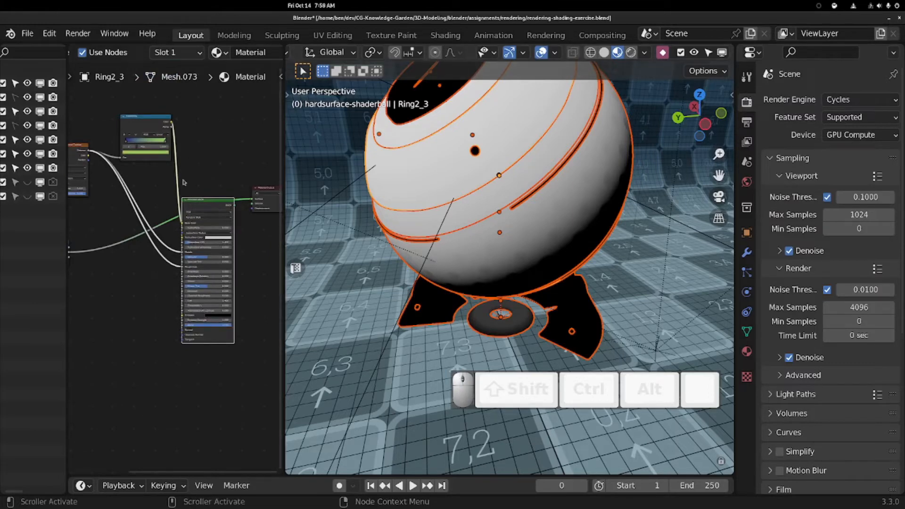
scroll(243, 54, "down", 5)
scroll(219, 127, "up", 2)
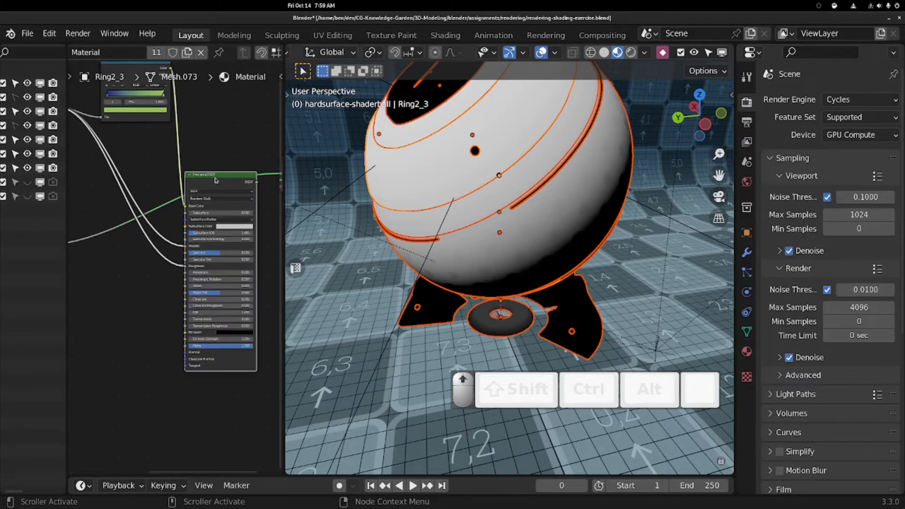
Hide the hardsurface-shaderball collection and show the cloth-shaderball collection, both in the viewport and in renders.
left_click_drag(67, 141, 234, 140)
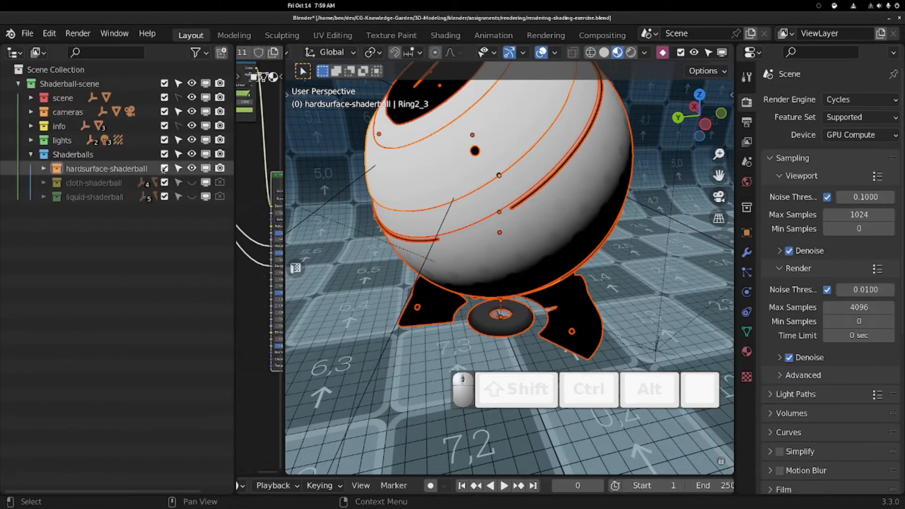
left_click(191, 168, "shift")
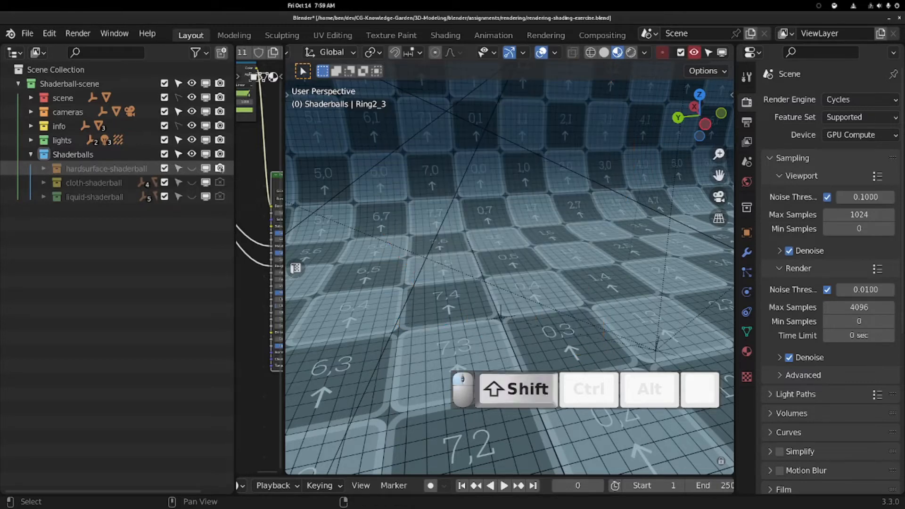
left_click(219, 169, "shift")
left_click(191, 182, "shift")
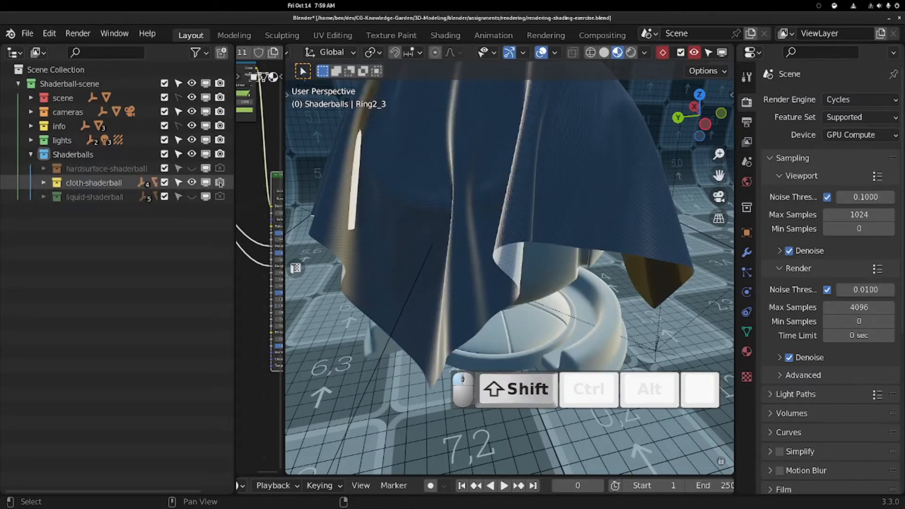
left_click(219, 183, "shift")
Select the draped cloth object and inspect its surface from above, both close up and at a distance.
scroll(502, 170, "down", 5)
middle_click_drag(502, 170, 436, 293)
left_click(471, 245)
scroll(523, 216, "up", 5)
scroll(426, 207, "down", 5)
scroll(500, 212, "up", 4)
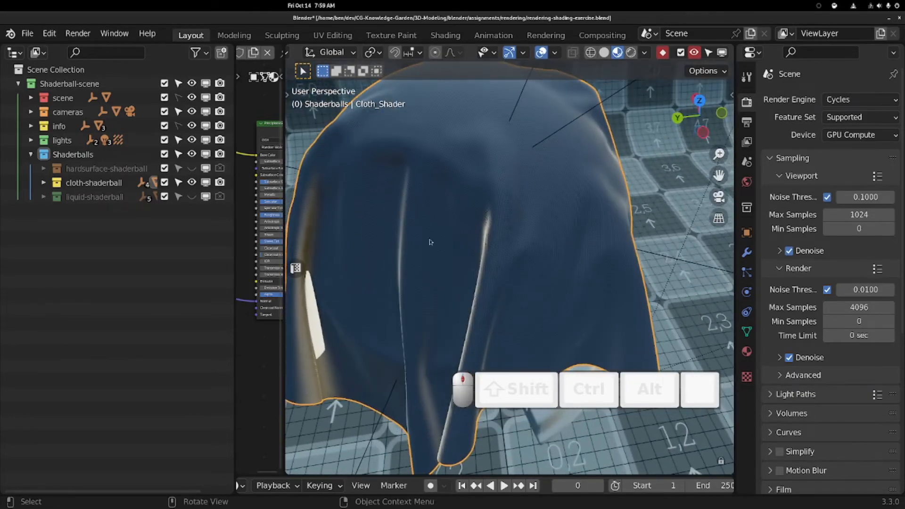
Hide the cloth-shaderball collection from the viewport and renders, and show the liquid-shaderball collection instead.
left_click(192, 183, "shift")
left_click(192, 182, "shift")
left_click(192, 182, "shift")
left_click(222, 182, "shift")
left_click(194, 197, "shift")
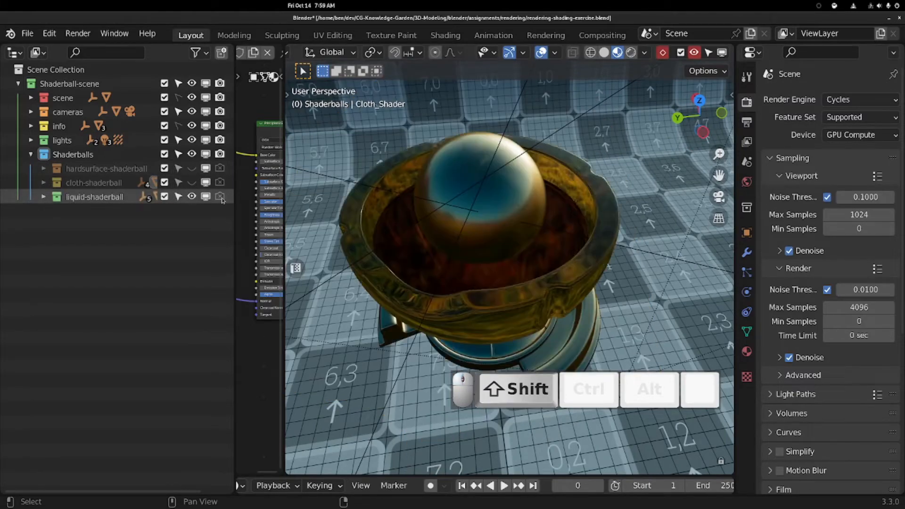
Select the bowl of the liquid shaderball and examine the Settings of its glass-1 material.
middle_click_drag(434, 226, 444, 211)
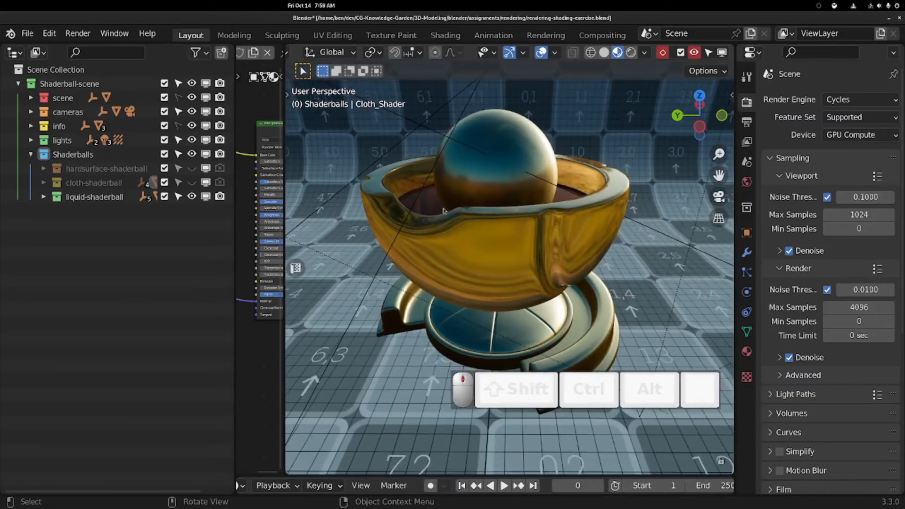
left_click(516, 238)
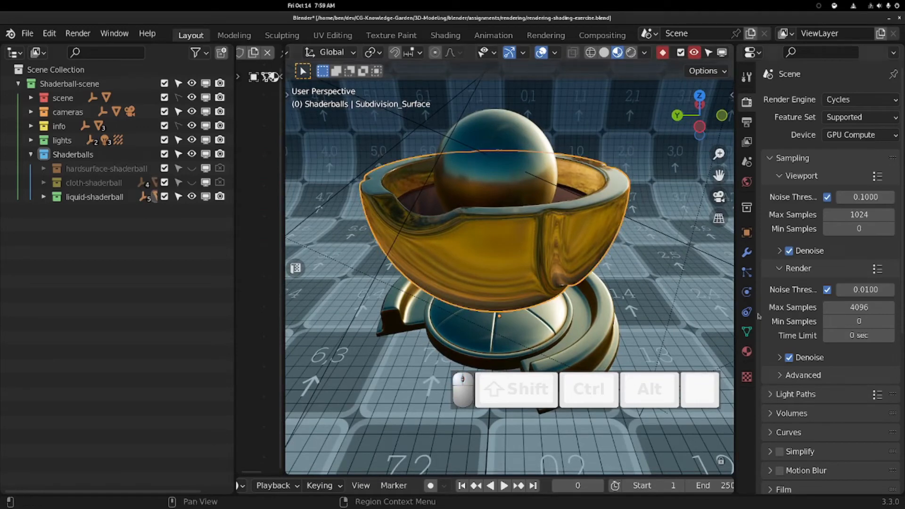
left_click(746, 233)
left_click(746, 253)
left_click(746, 233)
scroll(785, 289, "down", 8)
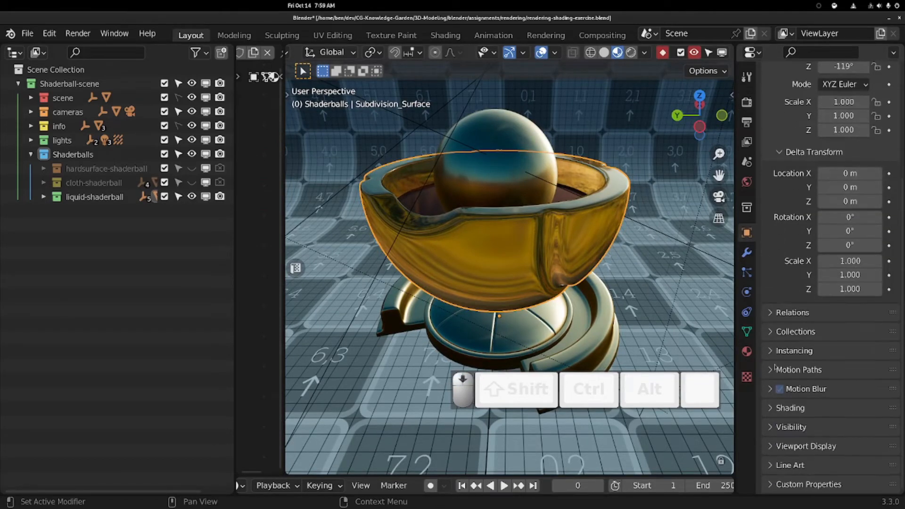
left_click(746, 351)
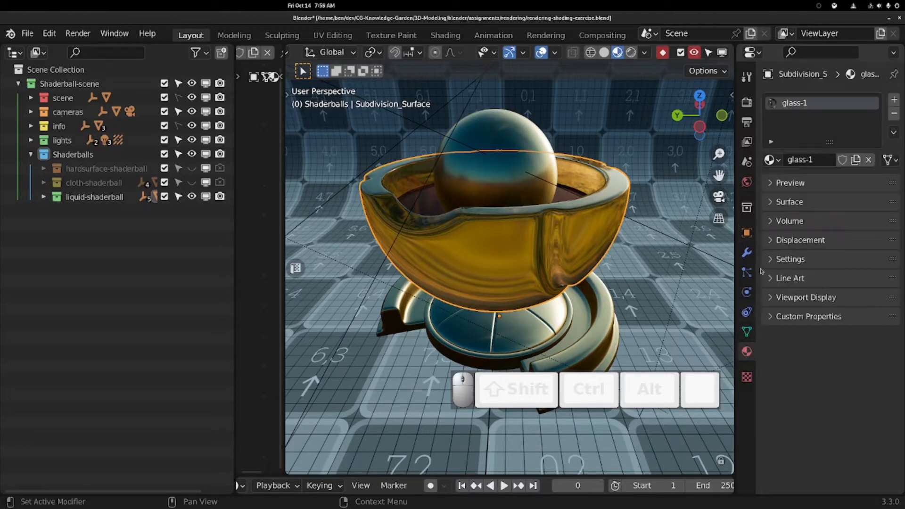
left_click(792, 259)
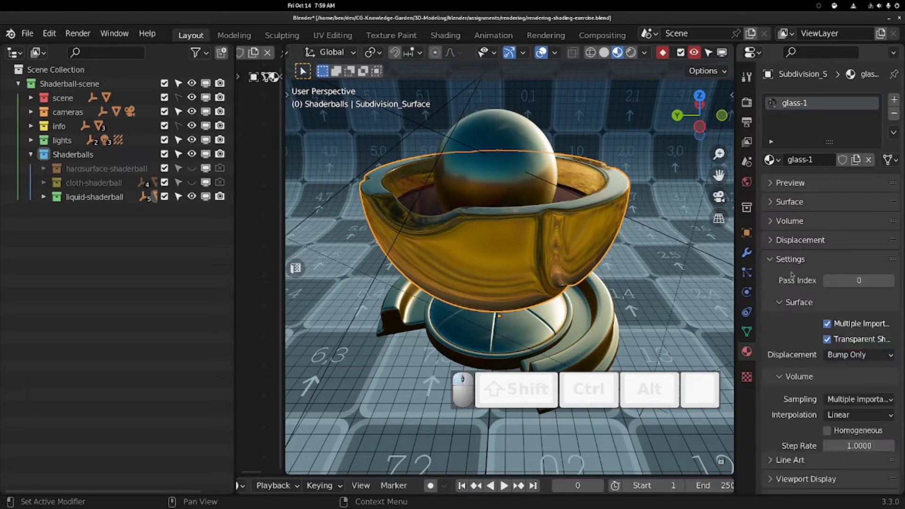
scroll(844, 339, "down", 1)
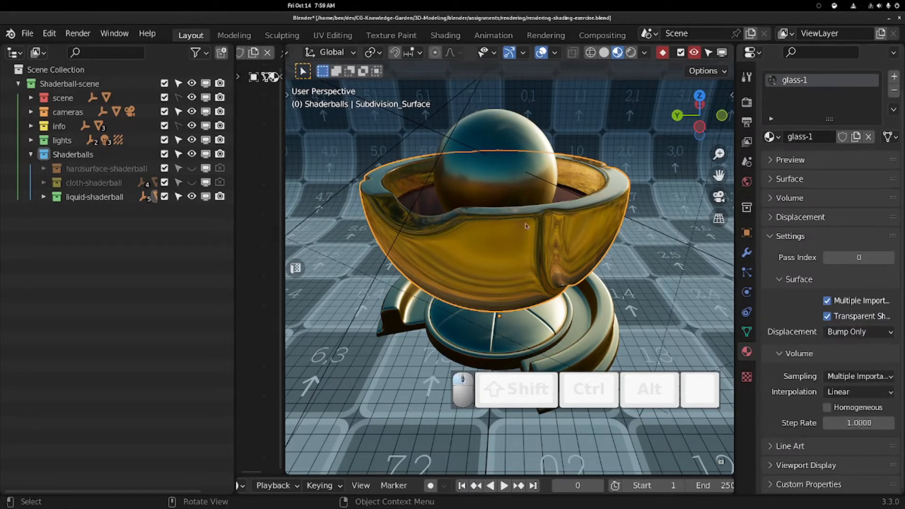
Switch the viewport to Rendered shading and view the liquid shaderball up close through the camera.
key("z")
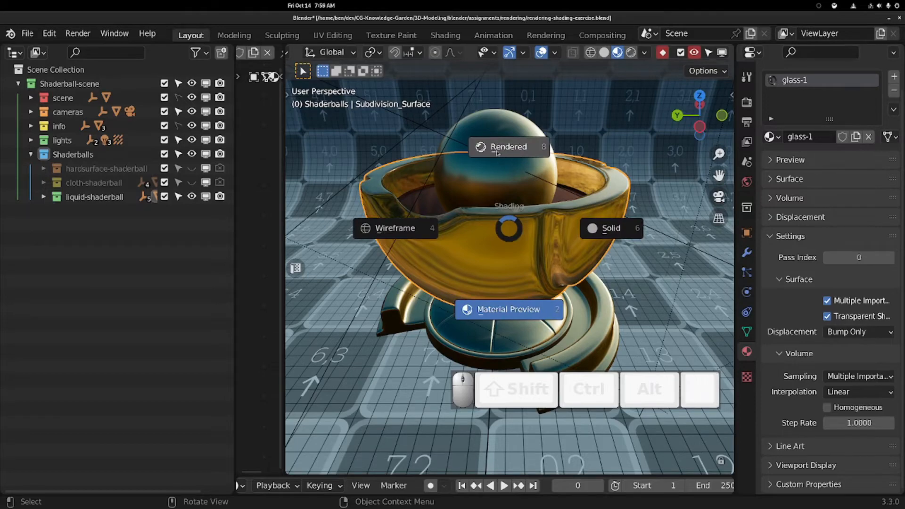
left_click(500, 150)
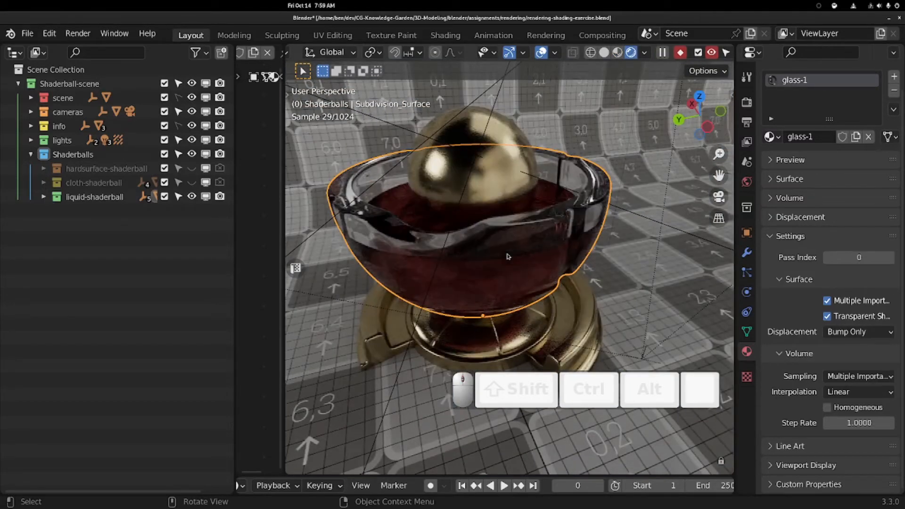
key("KP_0")
scroll(519, 256, "up", 4)
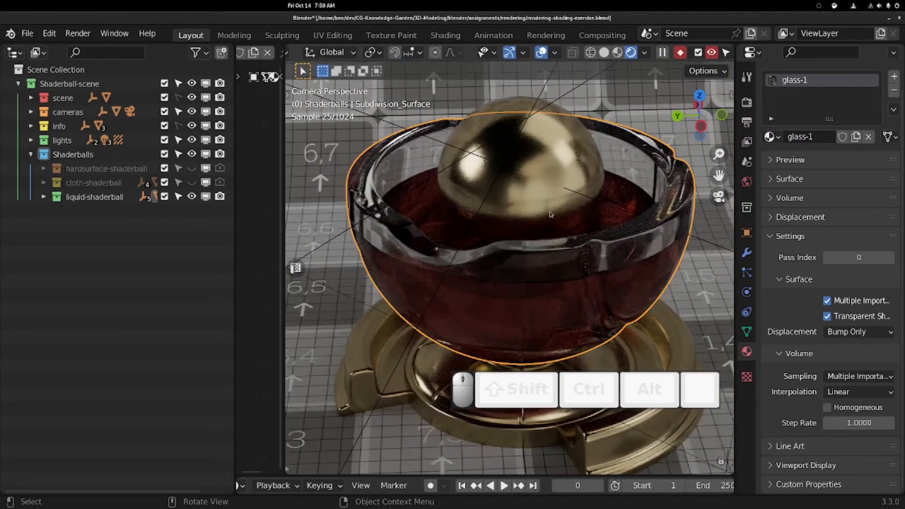
Select the liquid and the central sphere in turn to check which material each one uses.
left_click(607, 198)
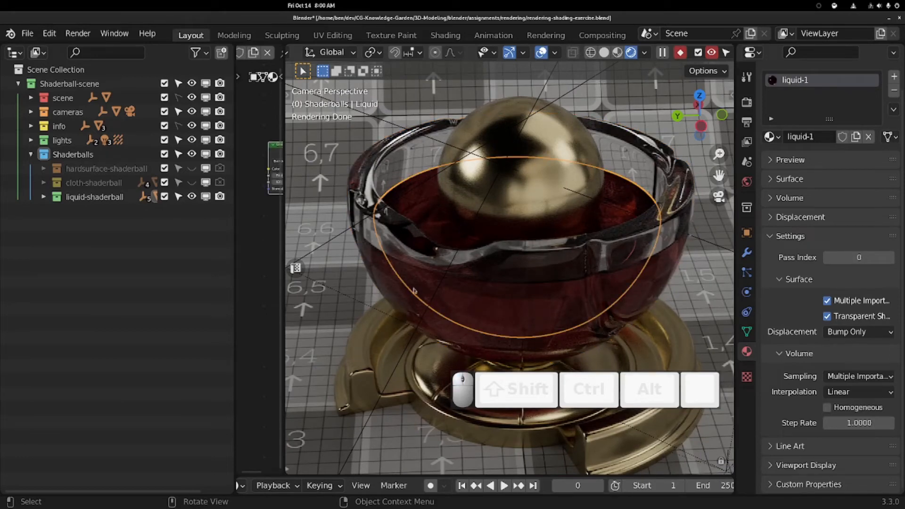
left_click(443, 367)
left_click(457, 213)
left_click(457, 212)
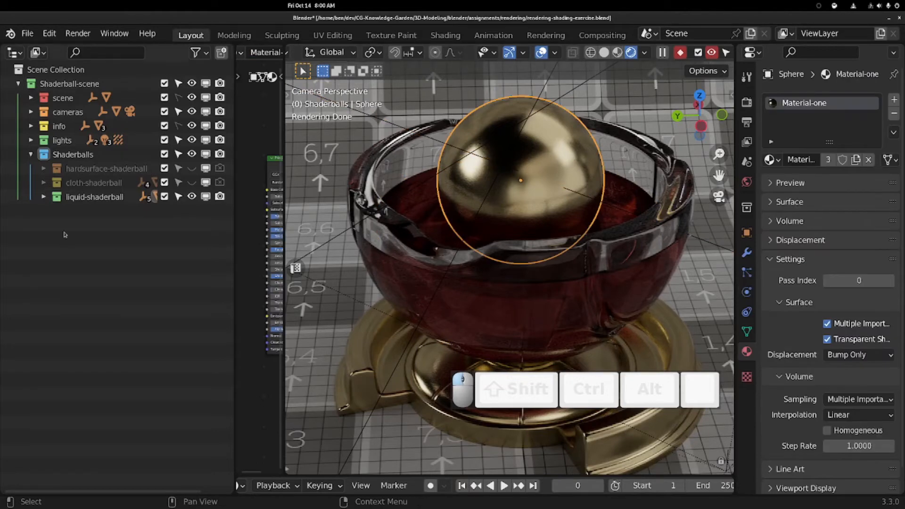
Switch to Solid shading and swap the liquid-shaderball collection for cloth-shaderball in the viewport and renders.
key("z")
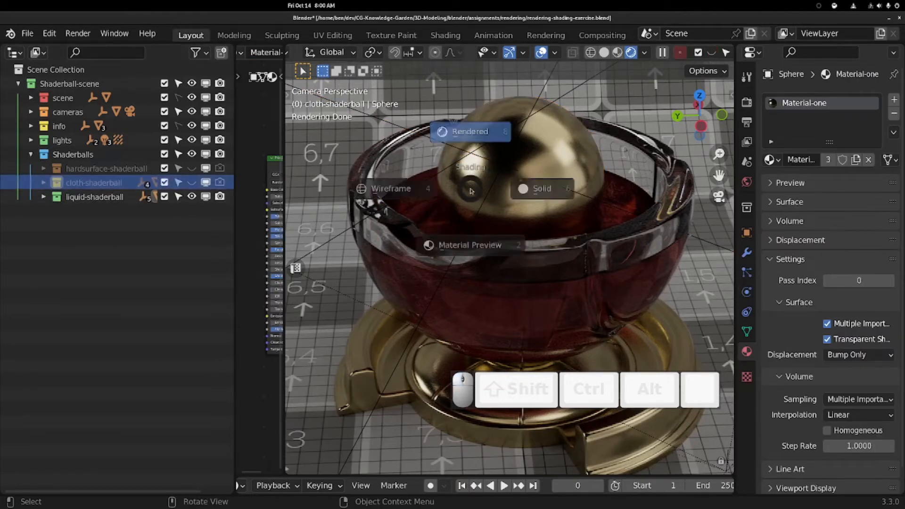
left_click(574, 190)
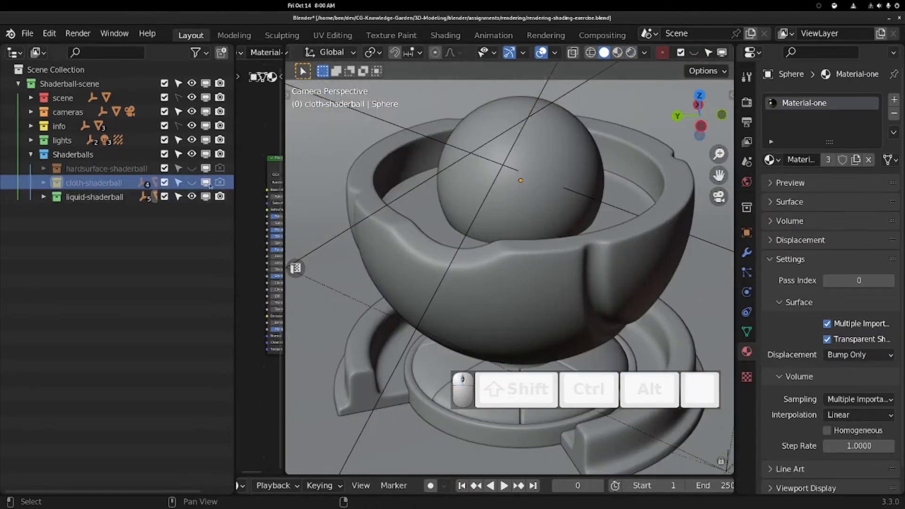
left_click(191, 197, "shift")
left_click(221, 185, "shift")
left_click(192, 183, "shift")
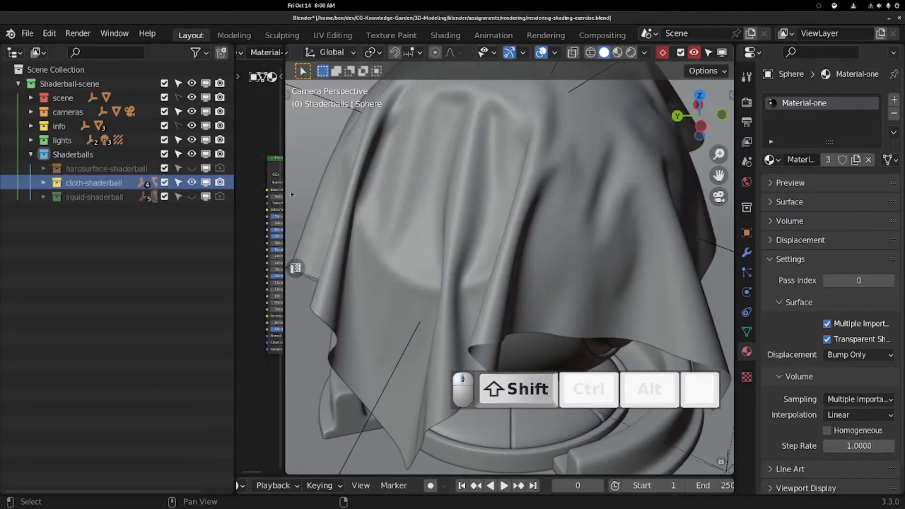
Select the cloth to check its material, and swap the cloth-shaderball collection for hardsurface-shaderball in the viewport and renders.
left_click(498, 219)
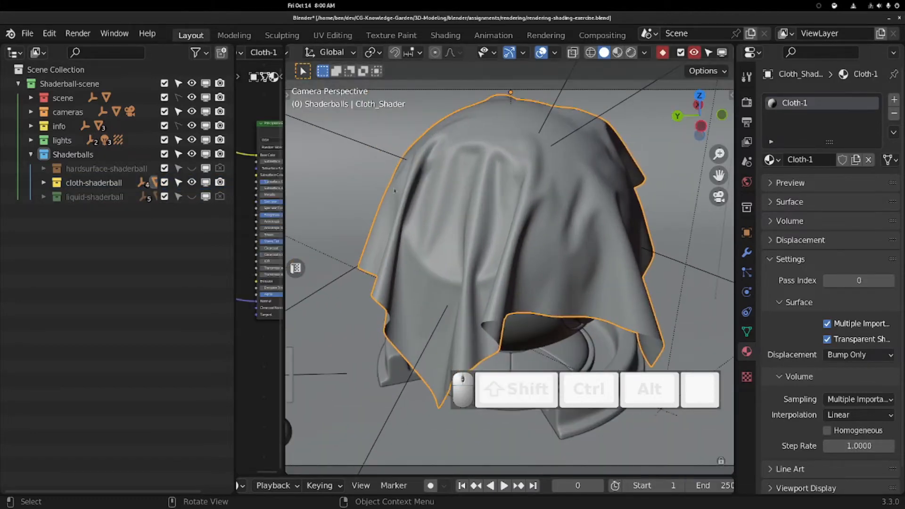
left_click(192, 183, "shift")
left_click(192, 183, "shift")
left_click(192, 183, "shift")
left_click(192, 169, "shift")
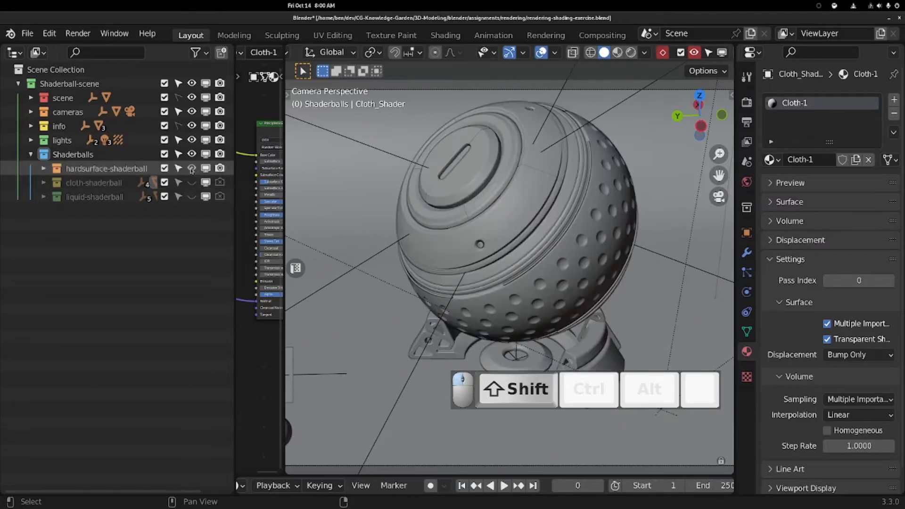
Select several parts of the hard-surface shaderball in turn to check which material each one uses.
left_click(506, 199)
middle_click_drag(506, 199, 384, 144)
scroll(638, 222, "up", 6)
scroll(462, 167, "up", 1)
left_click(458, 150)
left_click(528, 226)
middle_click_drag(539, 262, 624, 278)
scroll(619, 268, "down", 5)
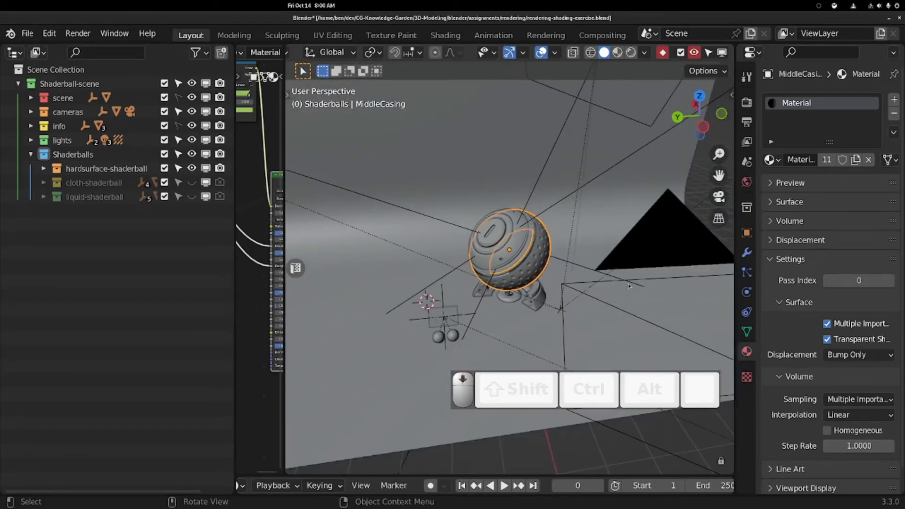
Hide the hardsurface-shaderball collection in the viewport and renders, and look over the three shaderball collections in the outliner.
left_click(191, 168, "shift")
left_click(220, 168, "shift")
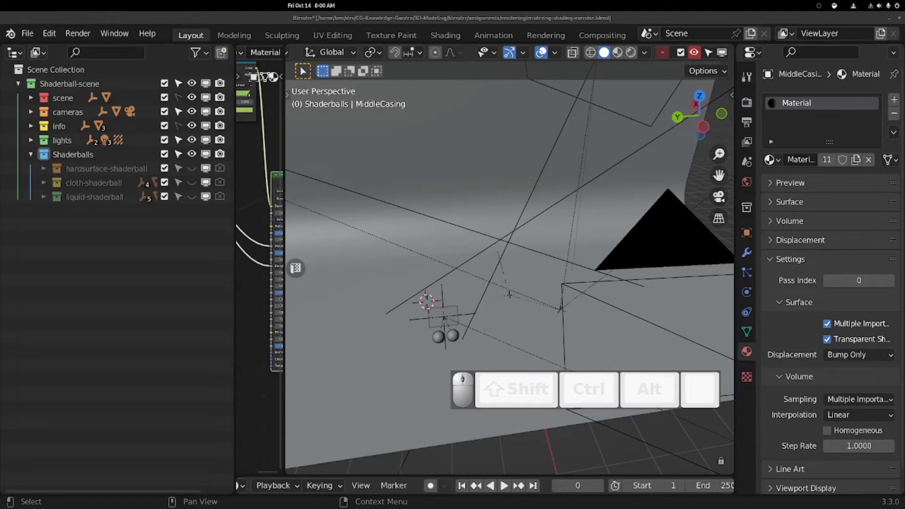
left_click(44, 183)
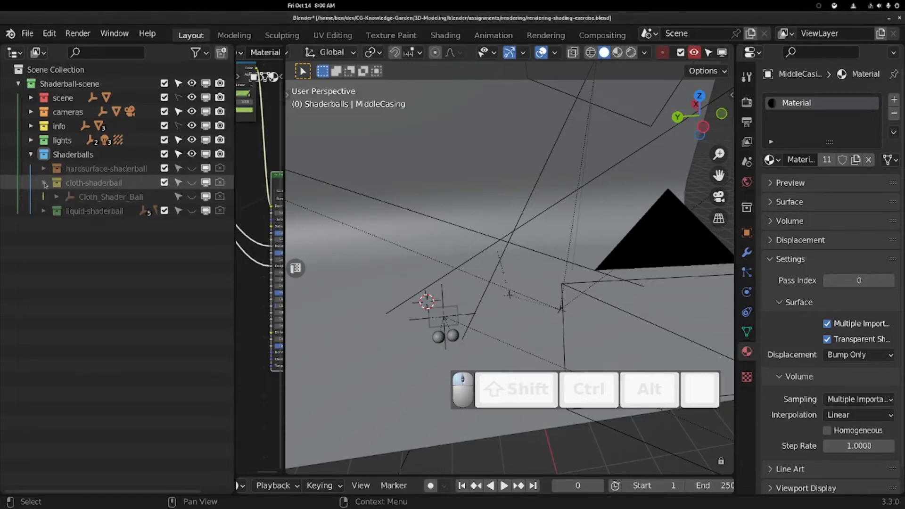
left_click(44, 182)
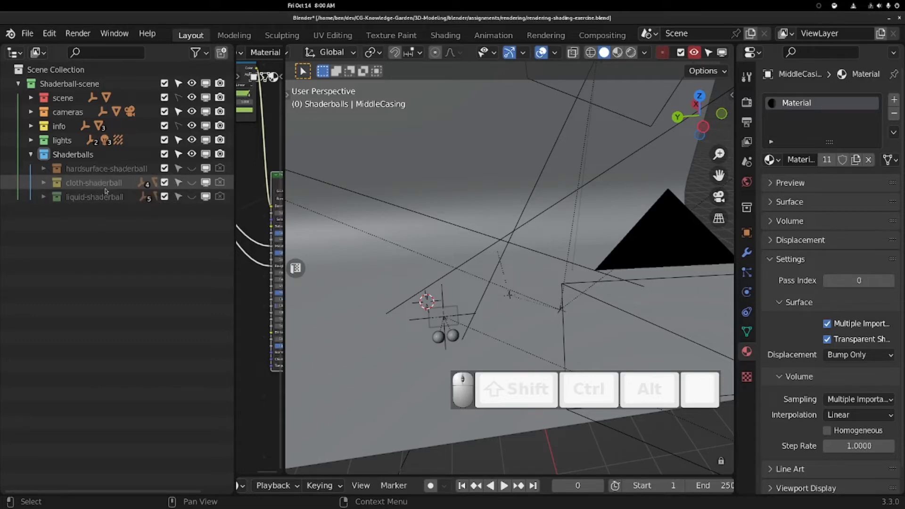
left_click(99, 170)
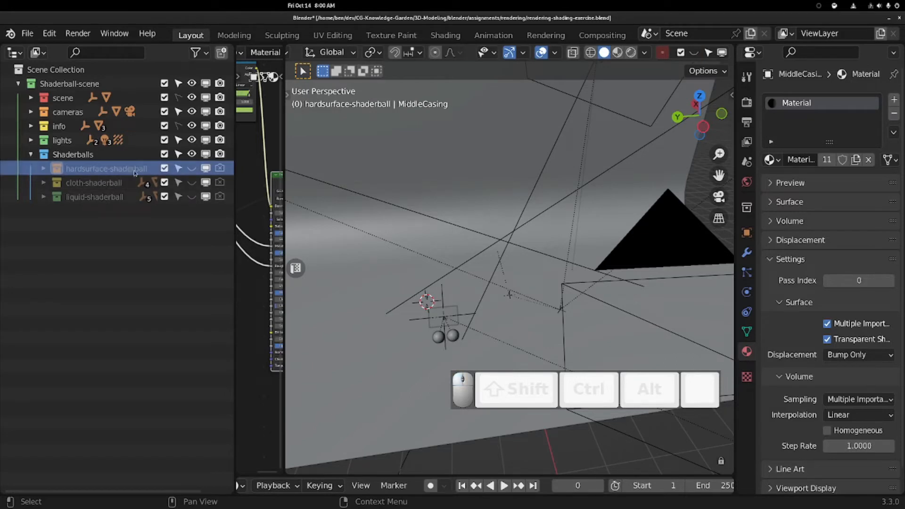
left_click(92, 197)
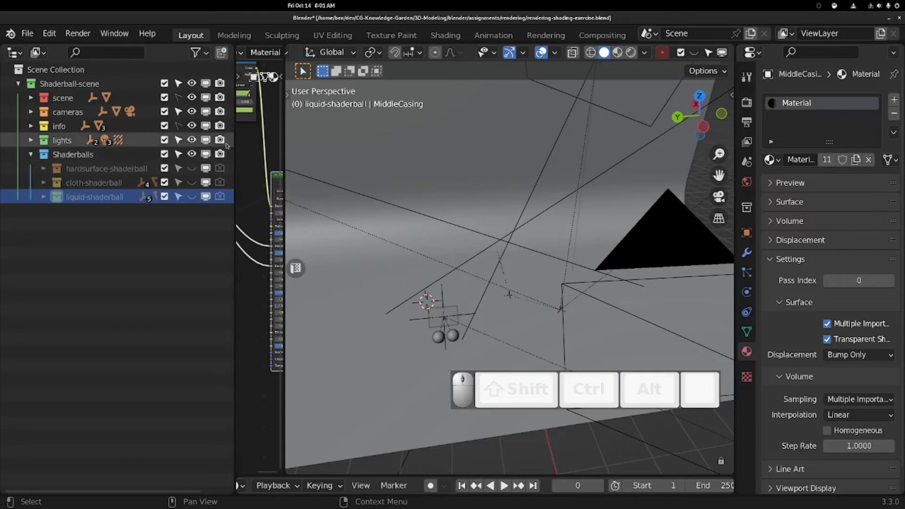
Narrow the outliner to give the node editor more room and show the Render properties.
left_click_drag(234, 133, 85, 119)
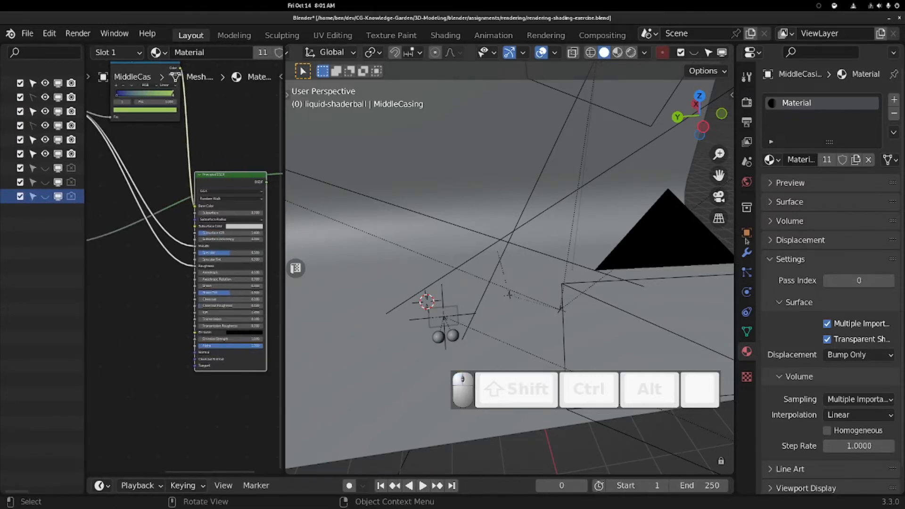
scroll(820, 293, "down", 1)
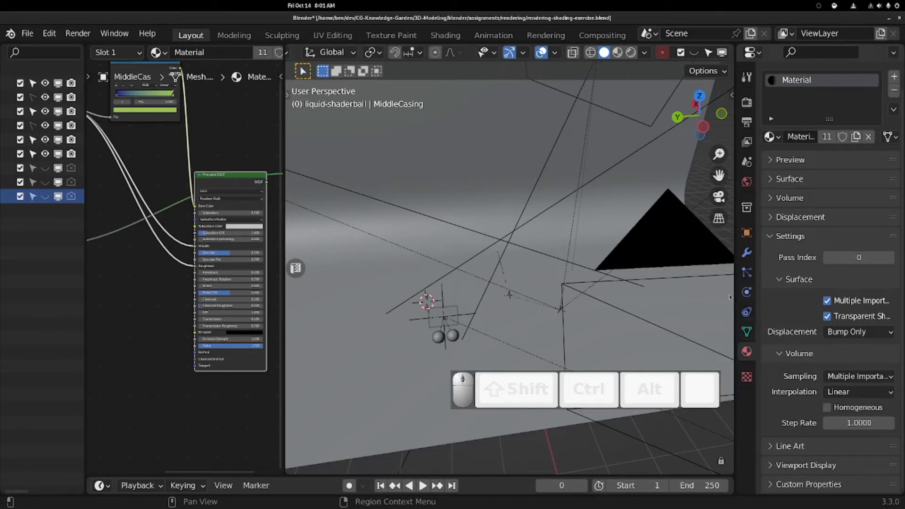
left_click(746, 102)
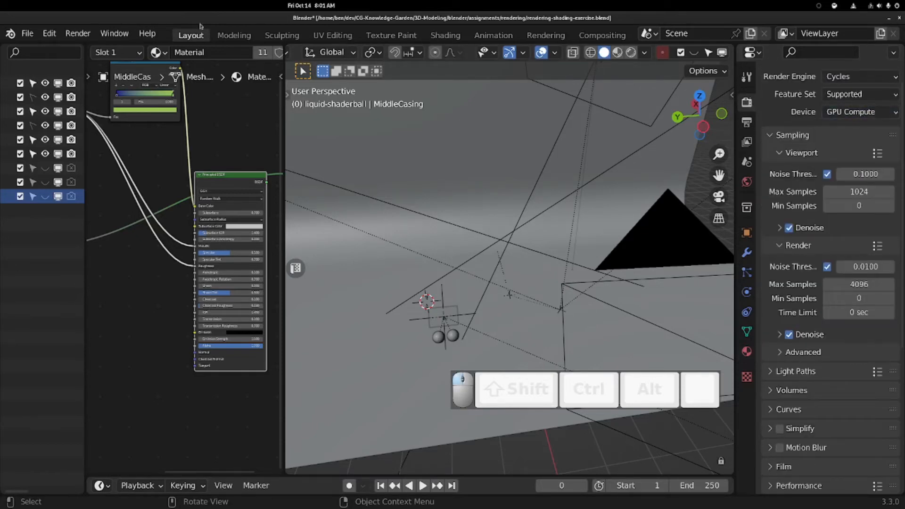
Check the Cycles render devices in the System preferences and close the preferences window.
left_click(49, 33)
left_click(71, 235)
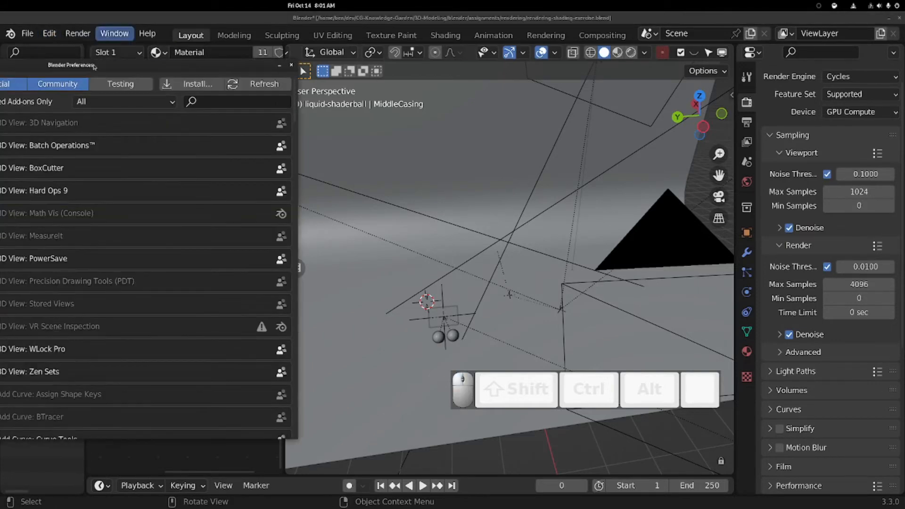
left_click_drag(175, 69, 348, 67)
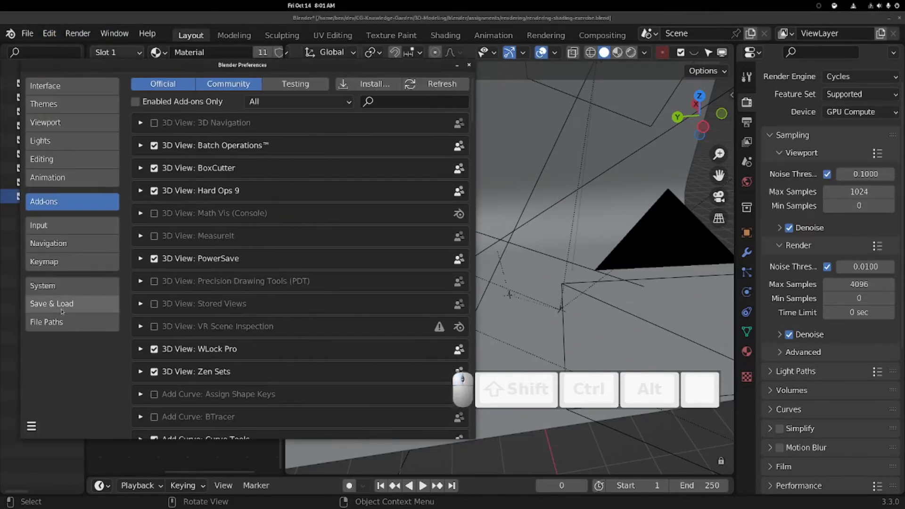
left_click(65, 285)
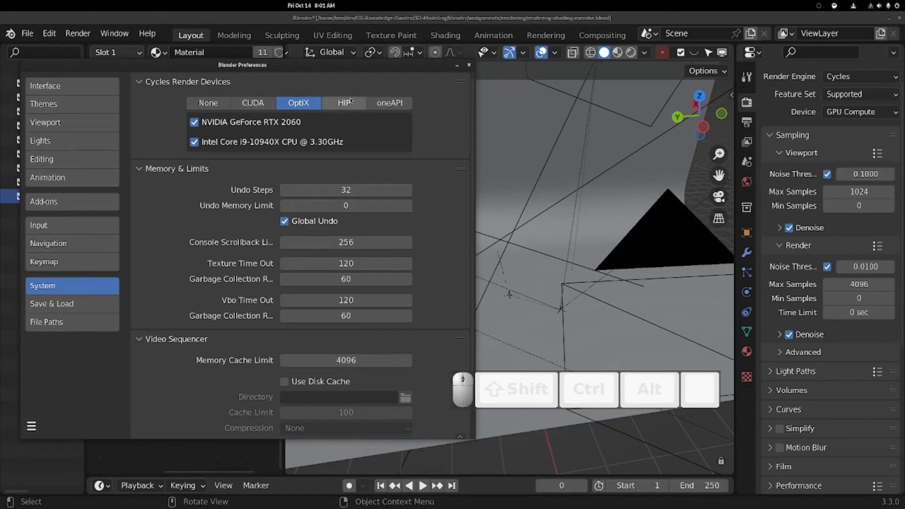
left_click(469, 66)
View the empty backdrop and color chart through the camera in Rendered shading.
mouse_move(406, 251)
middle_mouse_down()
mouse_move(422, 224)
mouse_move(533, 231)
mouse_move(420, 229)
middle_mouse_up()
key("KP_0")
key("z")
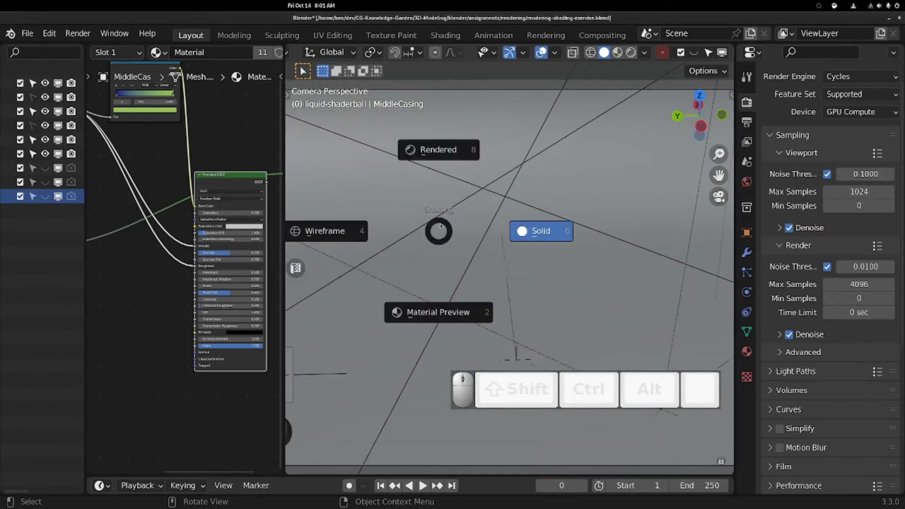
left_click(450, 154)
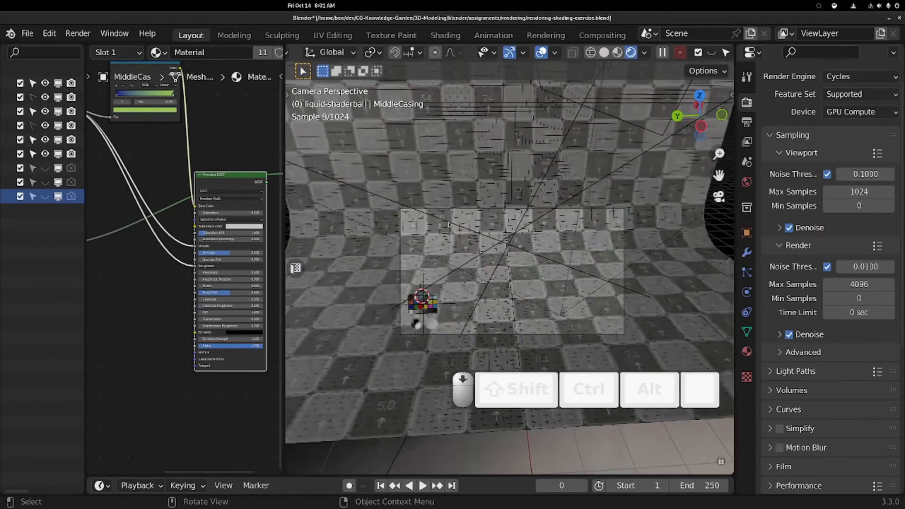
scroll(449, 223, "up", 2)
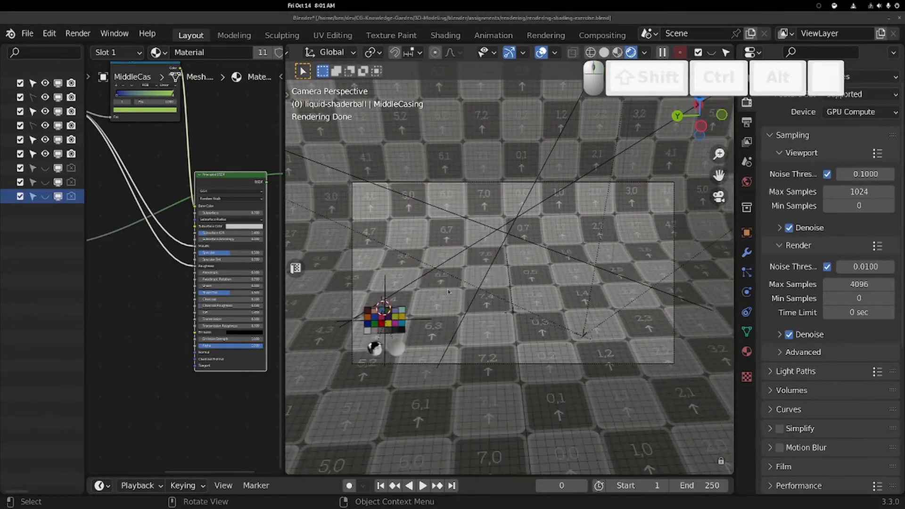
scroll(479, 263, "up", 3)
scroll(480, 263, "down", 1)
middle_click_drag(480, 263, 408, 343)
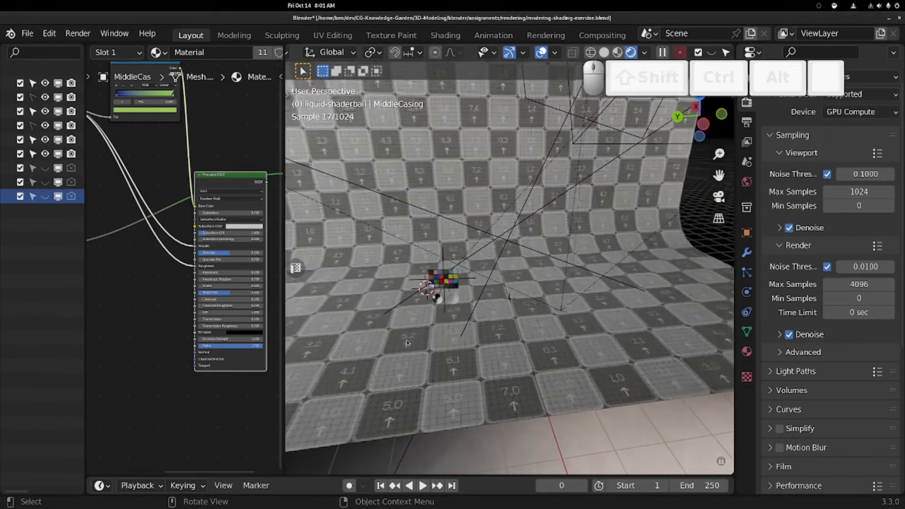
key("KP_0")
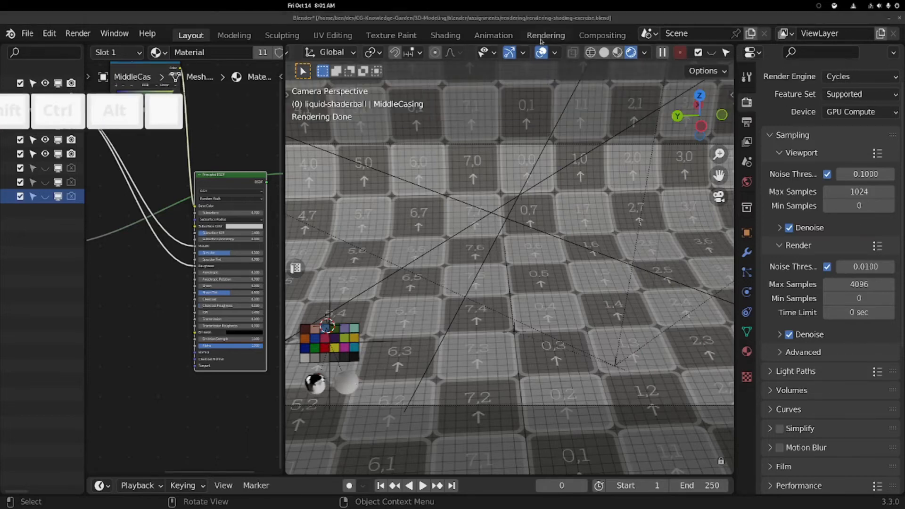
Review the Rendered shading options, switch the viewport to Material Preview and check its shading options.
left_click(644, 53)
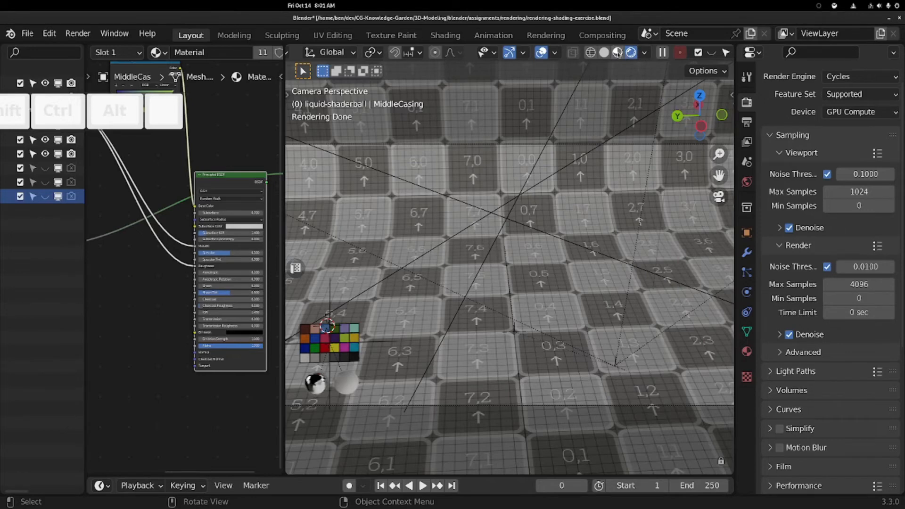
left_click(617, 52)
left_click(645, 53)
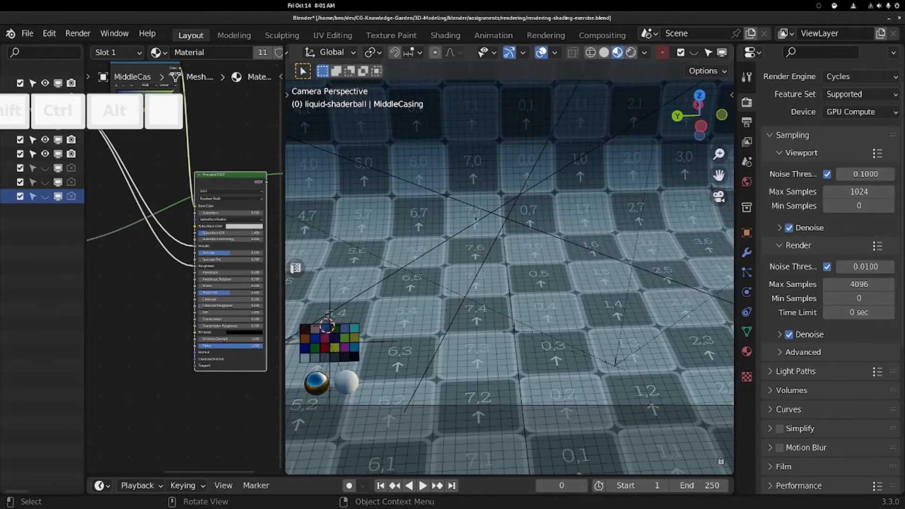
middle_click_drag(476, 218, 495, 211)
key("z")
left_click(466, 292)
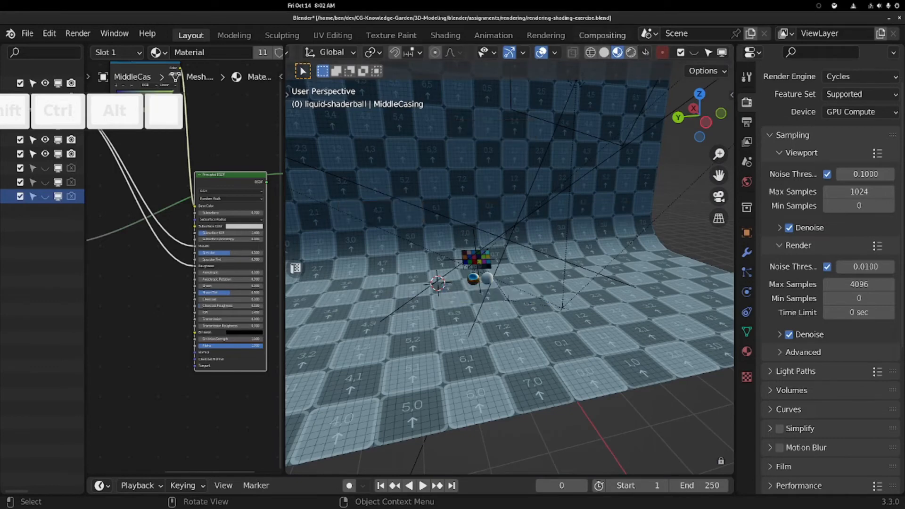
Compare the Solid, Wireframe and Material Preview modes and their shading options, ending in Material Preview.
left_click(645, 53)
left_click(603, 52)
left_click(644, 52)
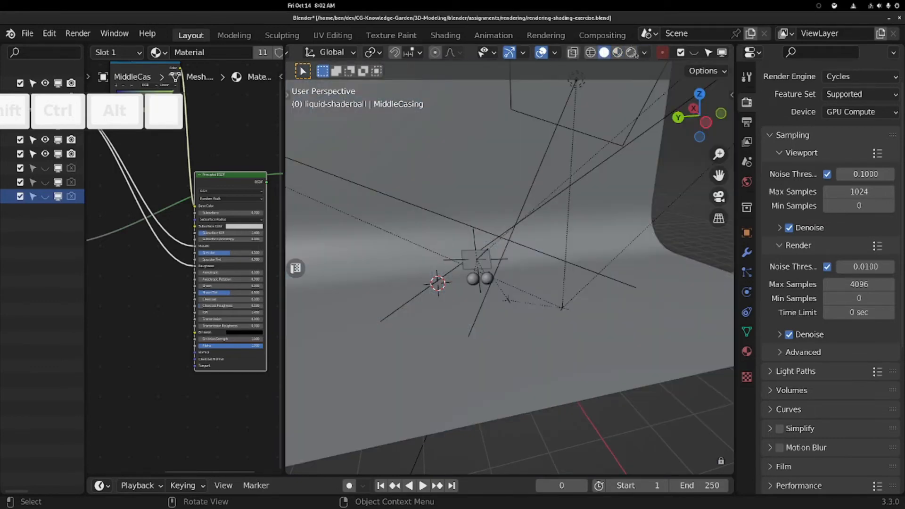
left_click(590, 52)
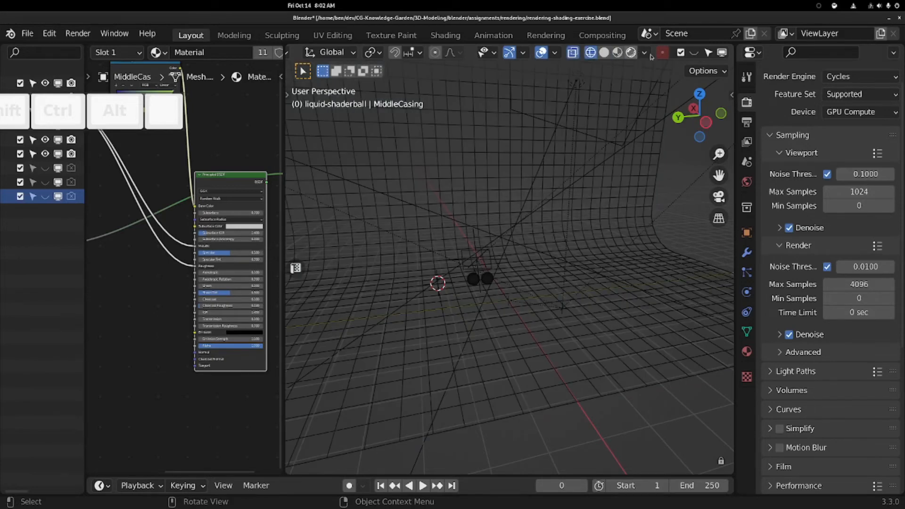
left_click(617, 53)
left_click(644, 52)
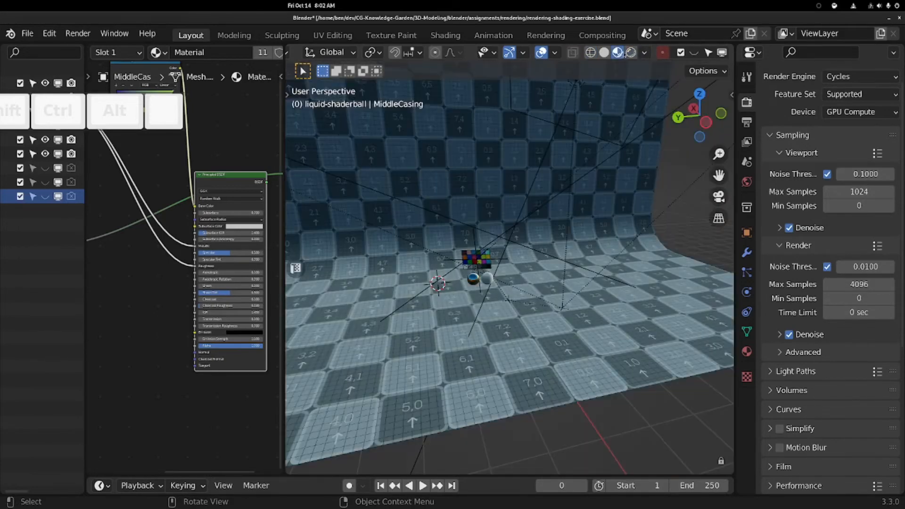
left_click(644, 52)
Examine the backdrop and color chart from several angles in Material Preview and return to the Render properties.
scroll(484, 291, "up", 5)
middle_click_drag(483, 290, 592, 231, "shift")
scroll(591, 232, "down", 5)
scroll(591, 232, "up", 2)
middle_click(638, 203, "alt")
scroll(638, 203, "up", 3)
middle_click_drag(638, 202, 503, 219)
left_click_drag(110, 112, 623, 436)
left_click(747, 83)
left_click(747, 101)
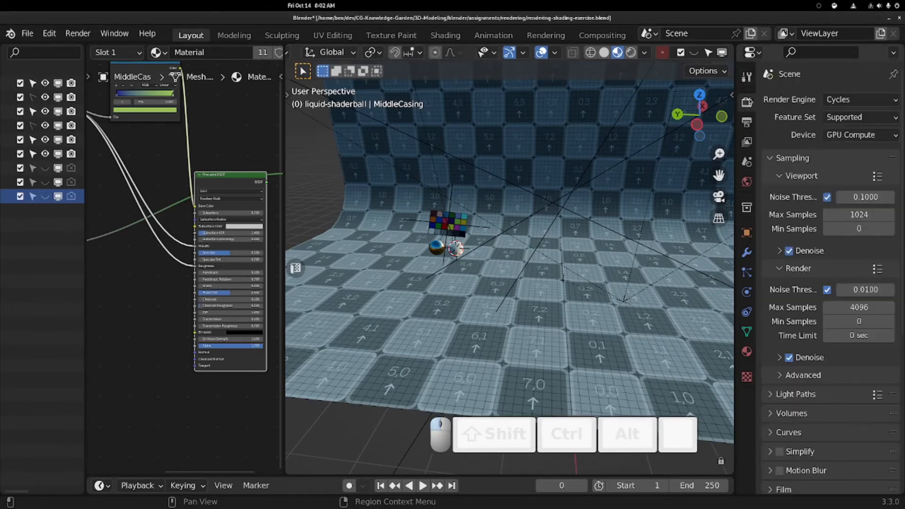
Widen the outliner and the node editor, and show the hardsurface-shaderball collection in the viewport and renders.
left_click_drag(285, 147, 210, 147)
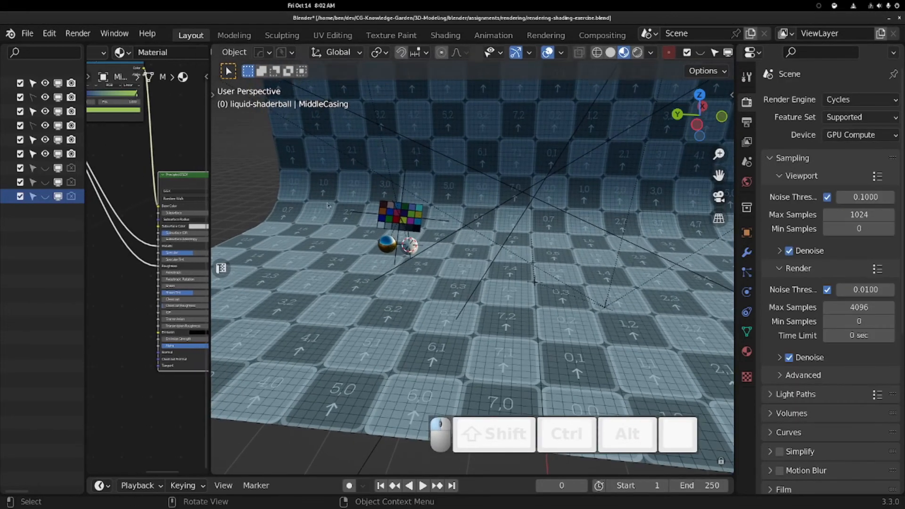
left_click_drag(85, 136, 185, 137)
left_click(143, 169, "shift")
left_click(171, 169, "shift")
middle_click_drag(491, 236, 511, 237)
left_click_drag(210, 164, 515, 165)
Select all objects in the hardsurface-shaderball collection.
left_click(88, 169)
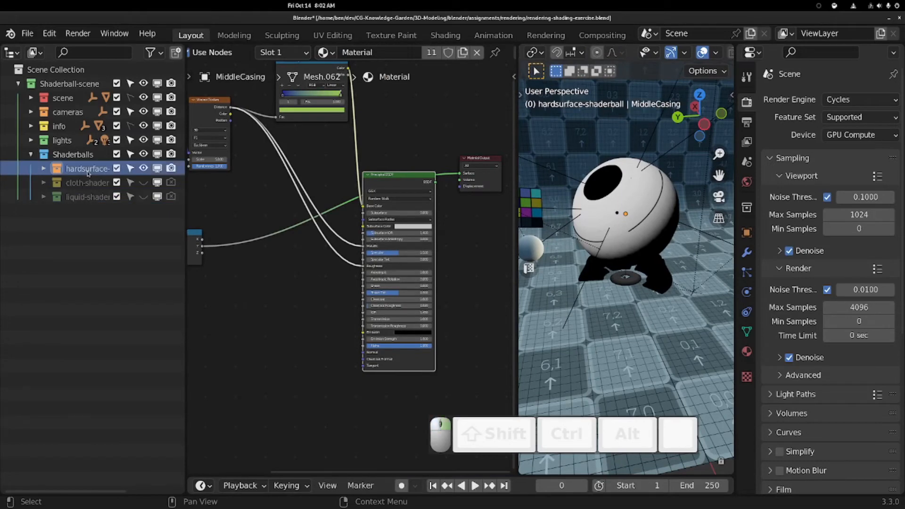
right_click(89, 171)
left_click(88, 173)
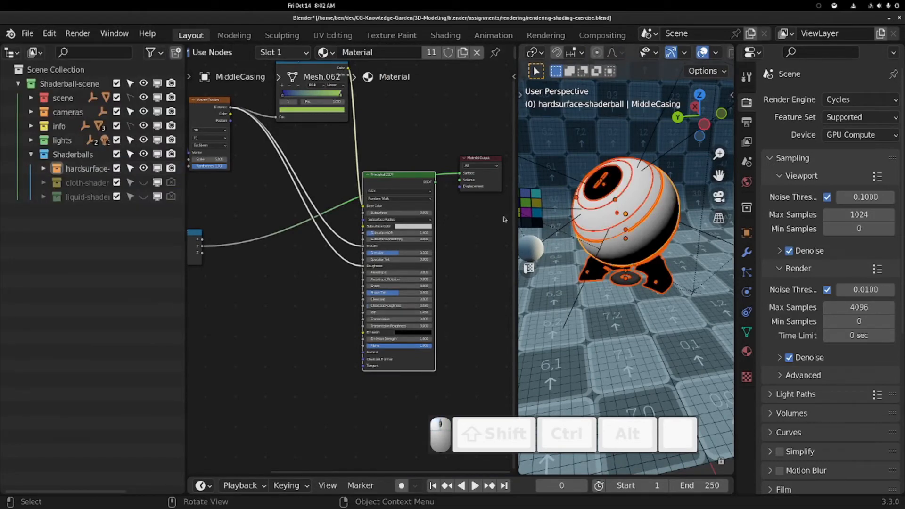
Replace the material of the active MiddleCasing with Material-one and link it to all selected shaderball parts.
left_click(475, 53)
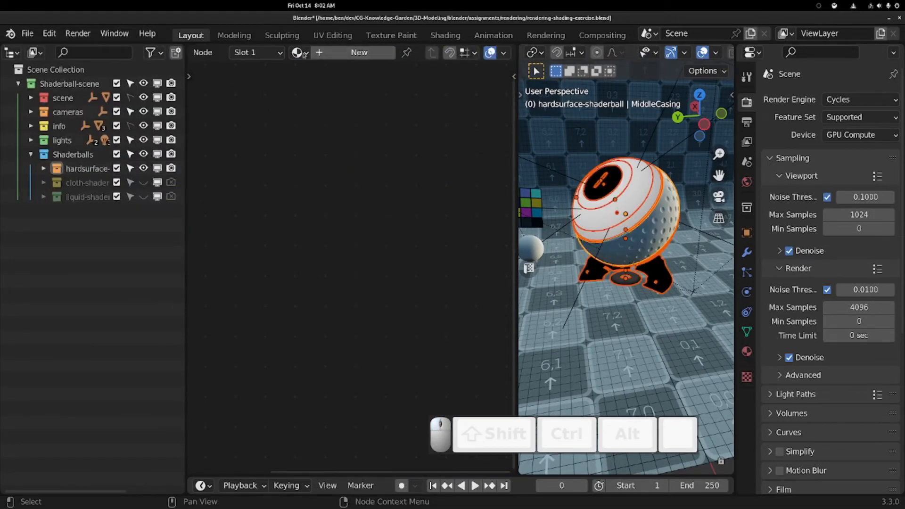
left_click(298, 52)
left_click(349, 182)
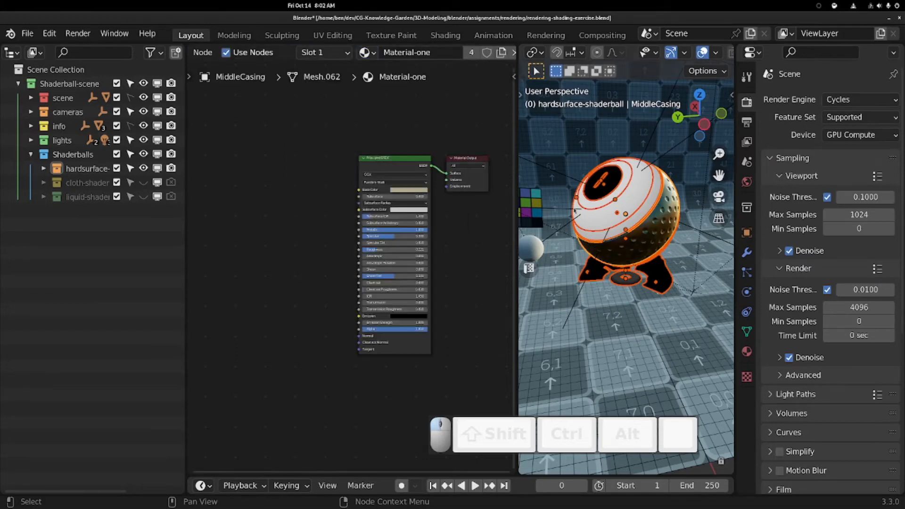
key("ctrl+l")
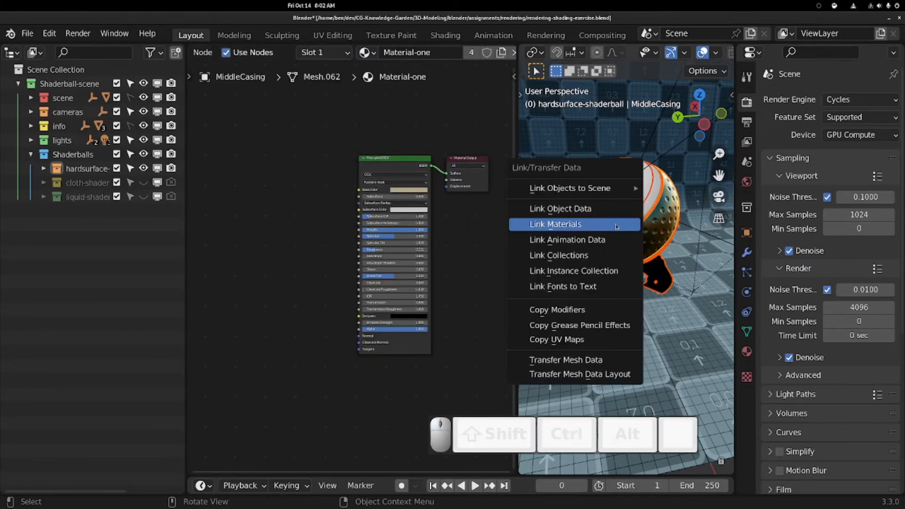
left_click(617, 226)
Enlarge the 3D viewport and view the hard-surface shaderball through the camera.
left_click_drag(516, 189, 382, 212)
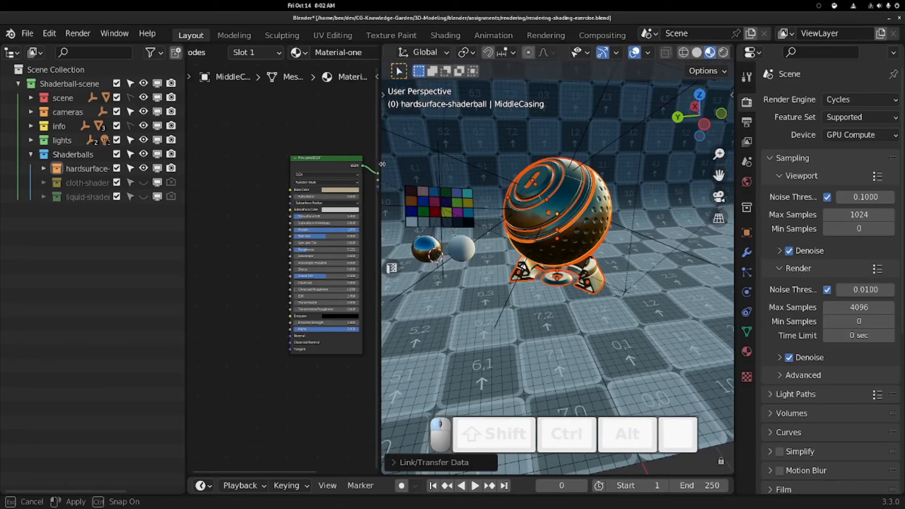
scroll(510, 246, "up", 3)
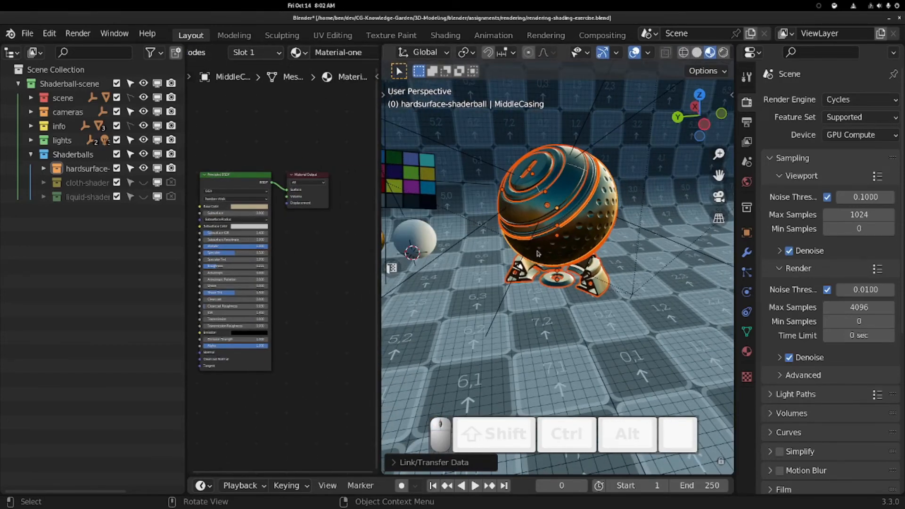
key("KP_0")
scroll(539, 252, "down", 2)
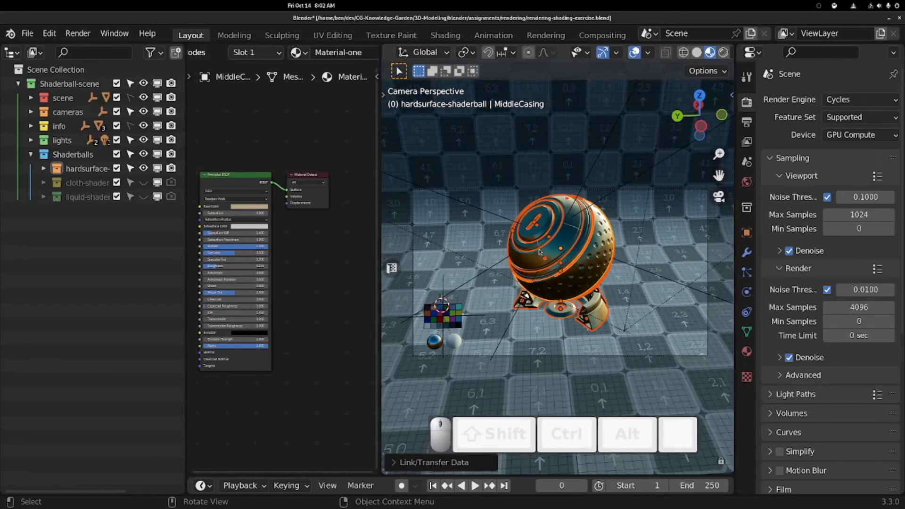
Render the camera view with Cycles and examine the hard-surface shaderball in the render result.
left_click(78, 33)
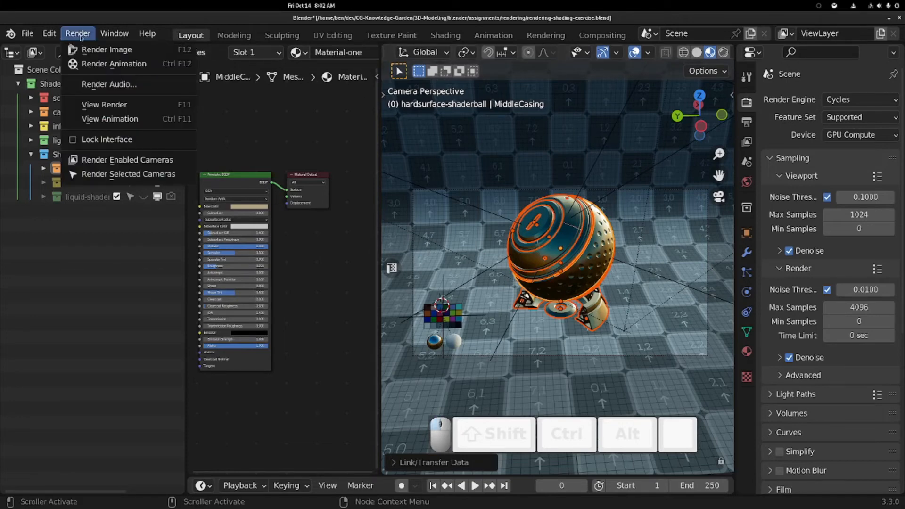
left_click(179, 55)
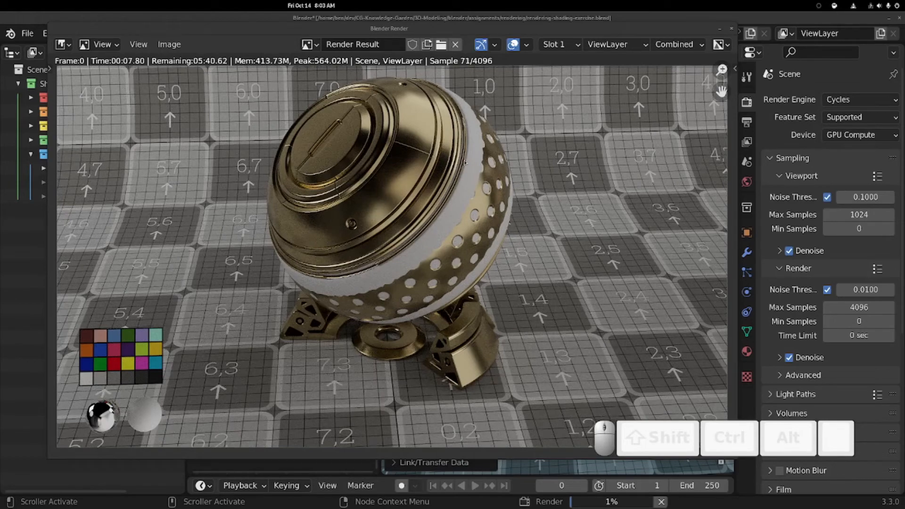
scroll(425, 122, "down", 2)
scroll(425, 122, "up", 2)
scroll(426, 122, "down", 1)
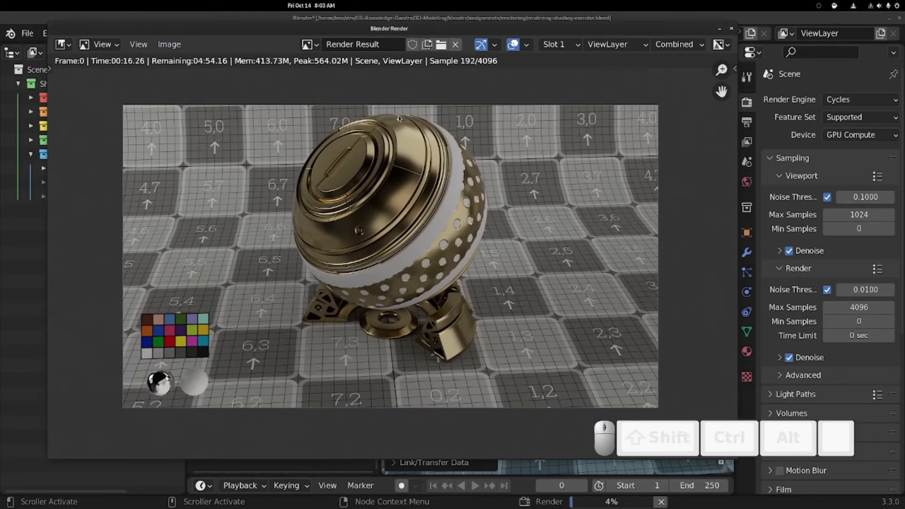
Check the image saving options of the render result, cancel the running render and close its window.
left_click(158, 45)
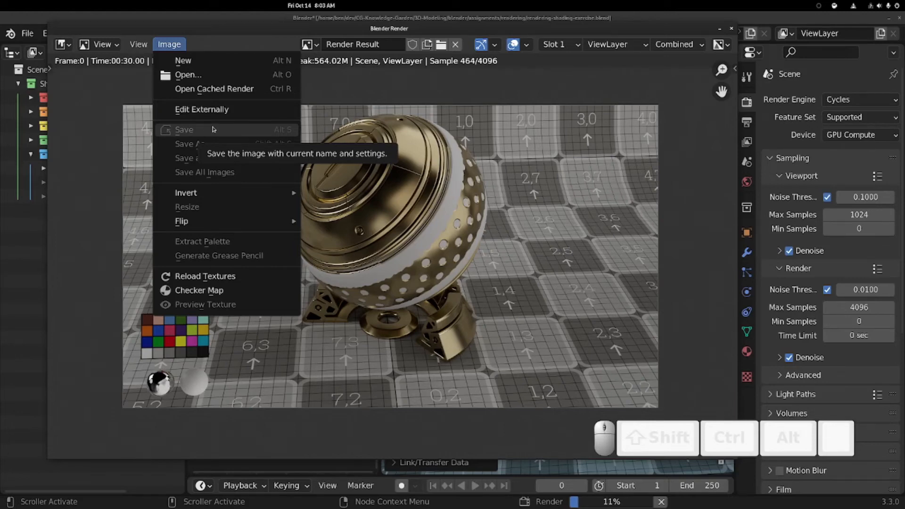
left_click(589, 158)
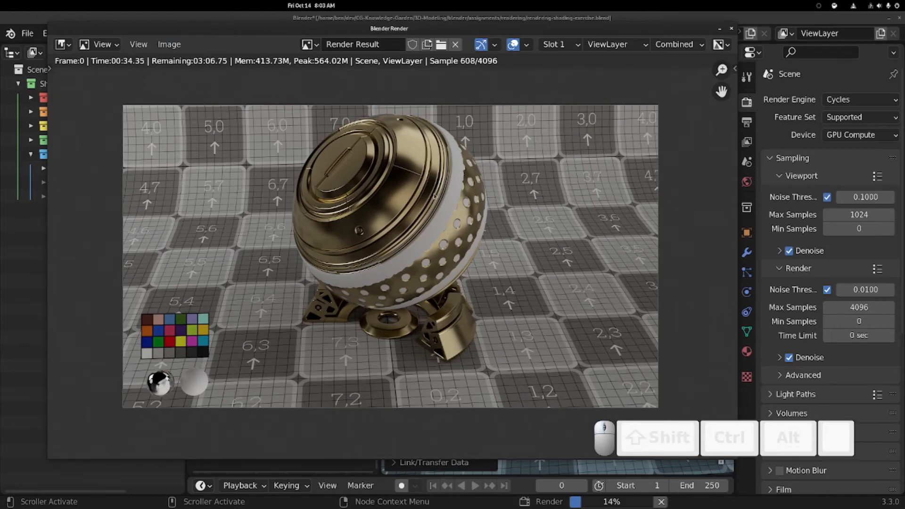
key("Escape")
left_click(731, 28)
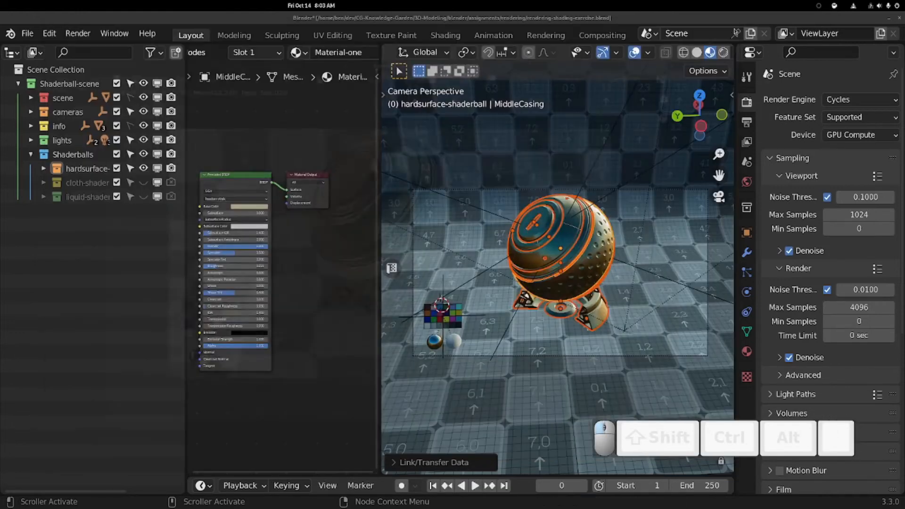
Change the render engine to Eevee and render the image.
left_click(860, 100)
left_click(860, 118)
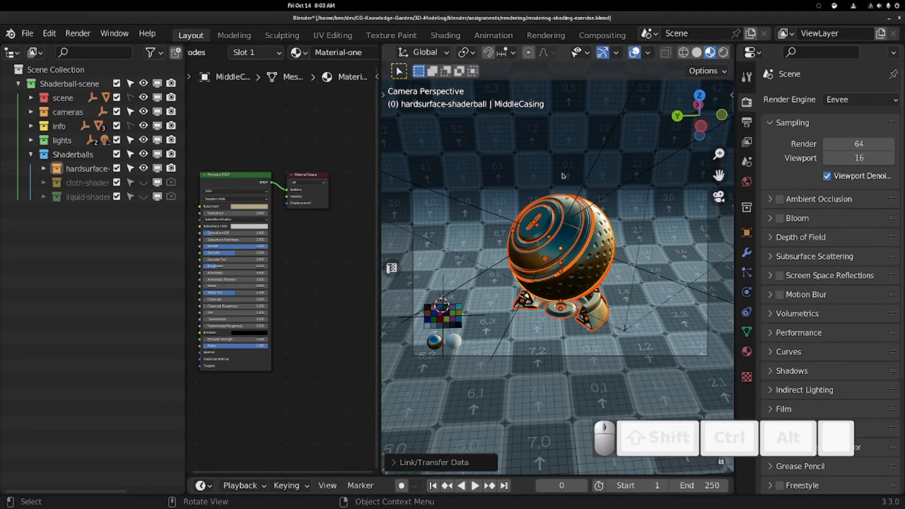
key("F12")
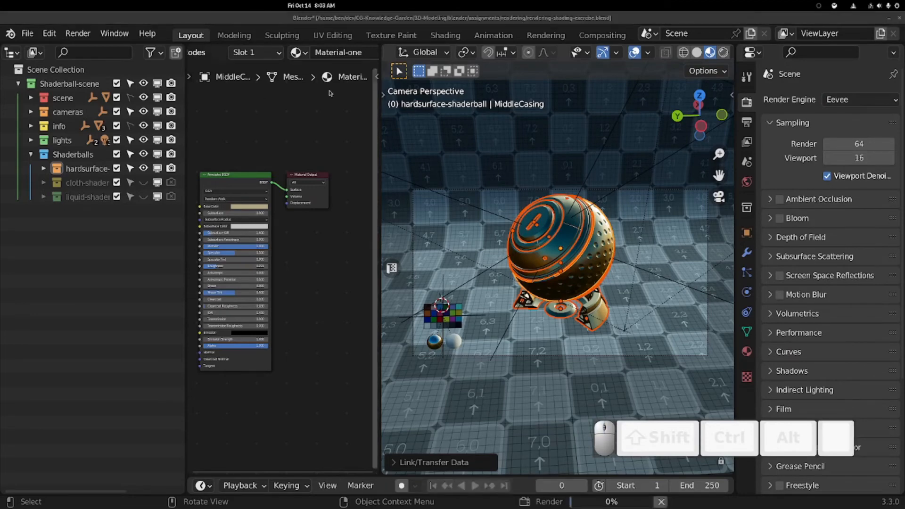
key("alt+tab")
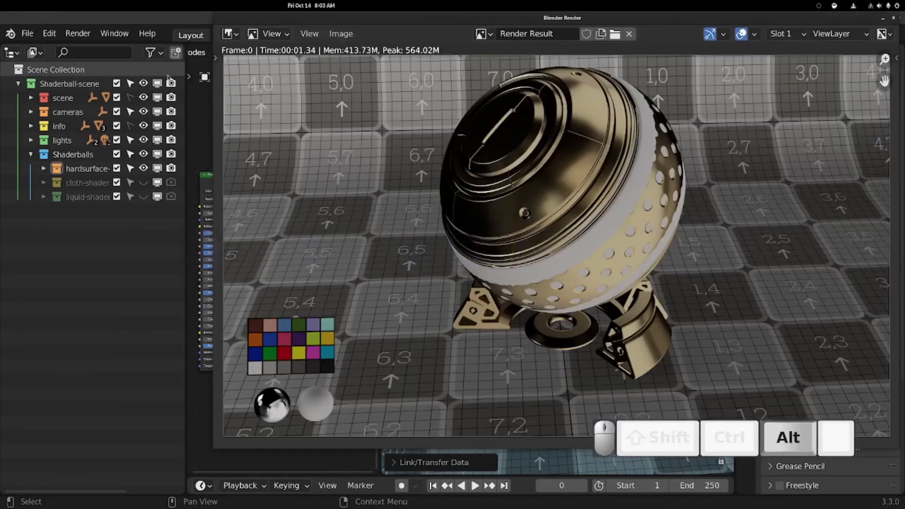
Examine the shaderball's casing and perforated band up close in the Eevee render result, and close the render window.
left_click_drag(520, 21, 353, 42)
scroll(410, 180, "up", 5)
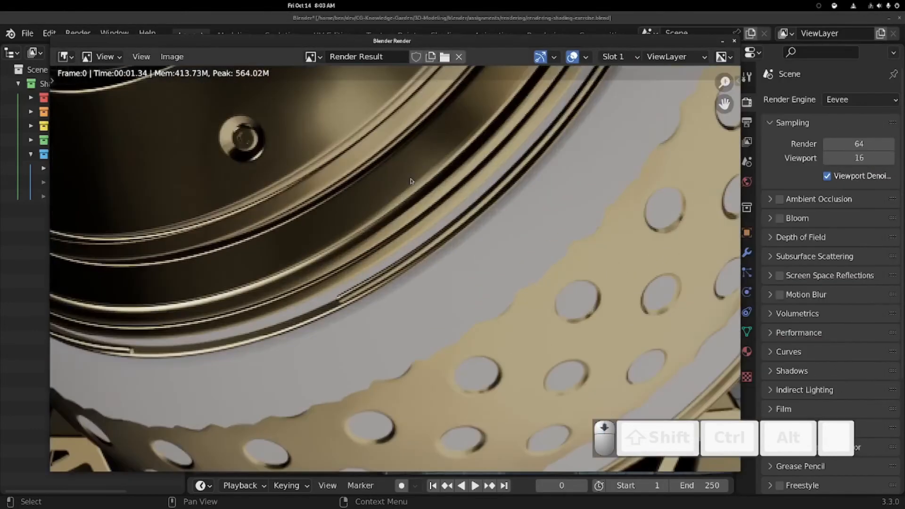
scroll(410, 181, "down", 5)
scroll(414, 175, "up", 2)
scroll(419, 167, "down", 2)
scroll(429, 159, "up", 1)
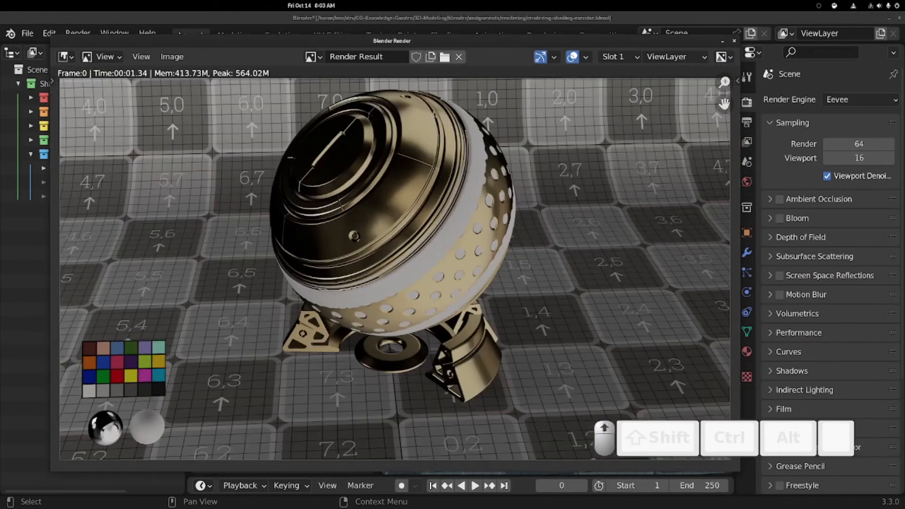
scroll(426, 101, "down", 1)
scroll(429, 104, "up", 1)
left_click(733, 42)
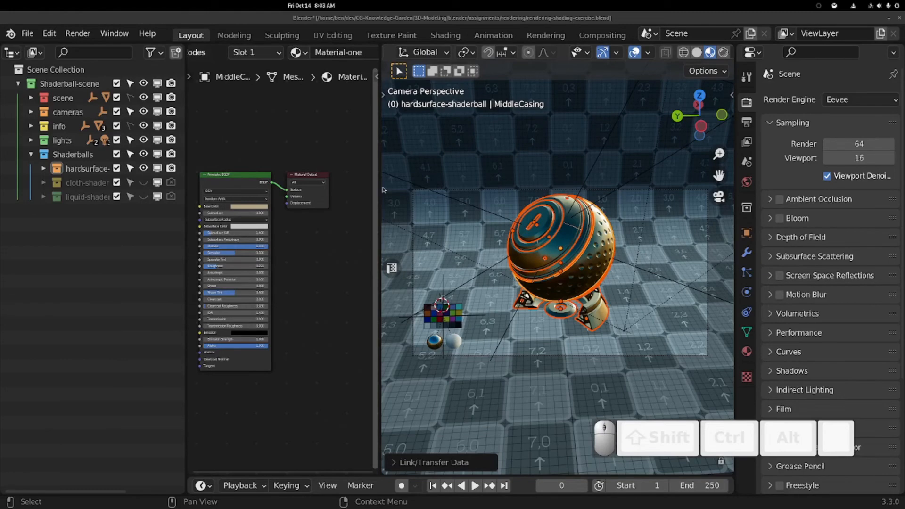
Enlarge the 3D viewport and select only the MiddleCasing object on the shaderball.
left_click_drag(379, 189, 250, 189)
left_click_drag(705, 426, 671, 432)
left_click(532, 243)
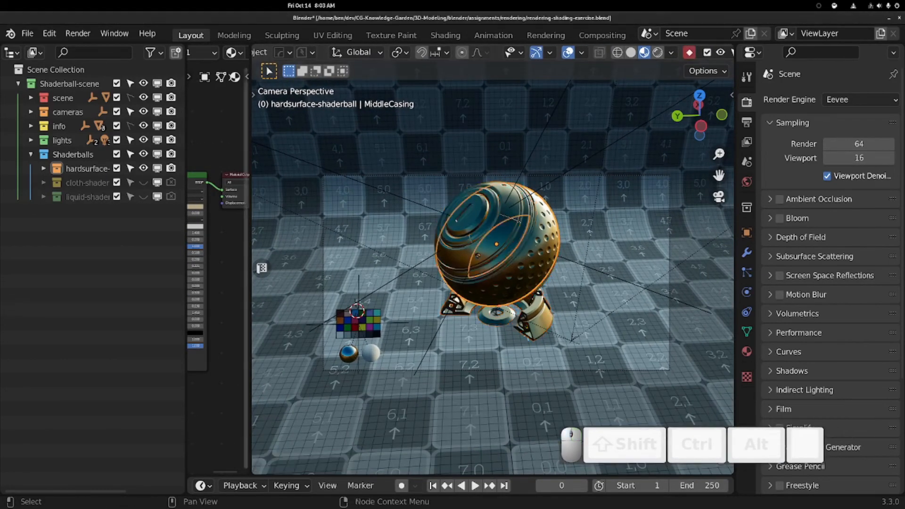
Expand the full hardsurface-shaderball hierarchy in a wider outliner and delete the MiddleCasingAlternate object under Unsubdivided.
left_click(43, 168, "shift")
scroll(94, 235, "down", 5)
left_click_drag(186, 224, 239, 224)
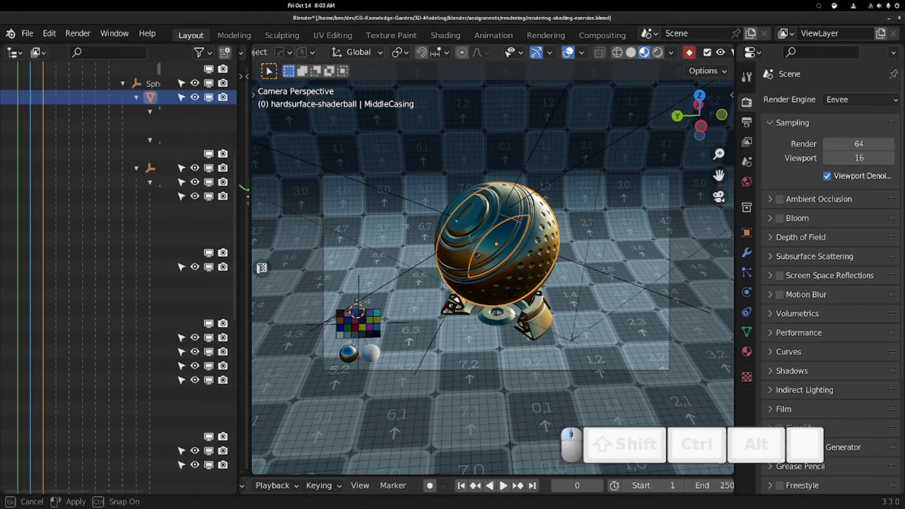
scroll(141, 236, "down", 3)
left_click_drag(248, 275, 493, 275)
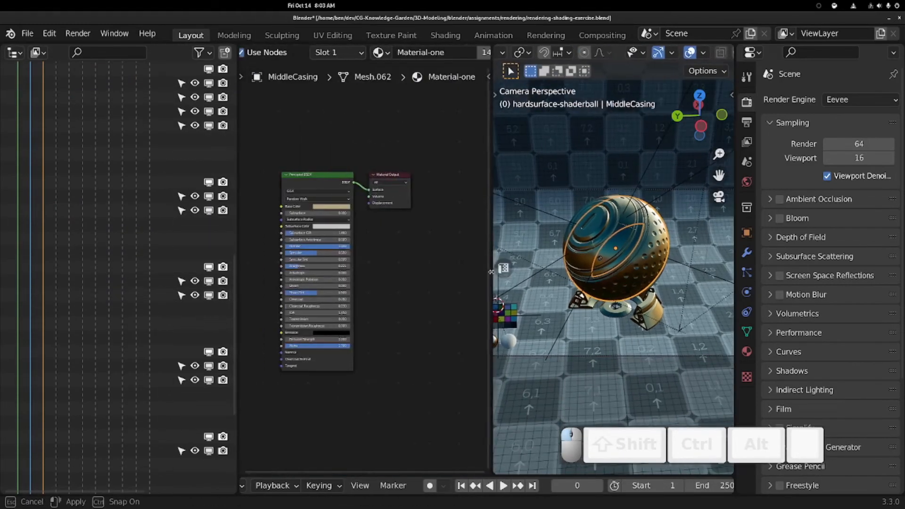
scroll(136, 414, "down", 4)
left_click(135, 438)
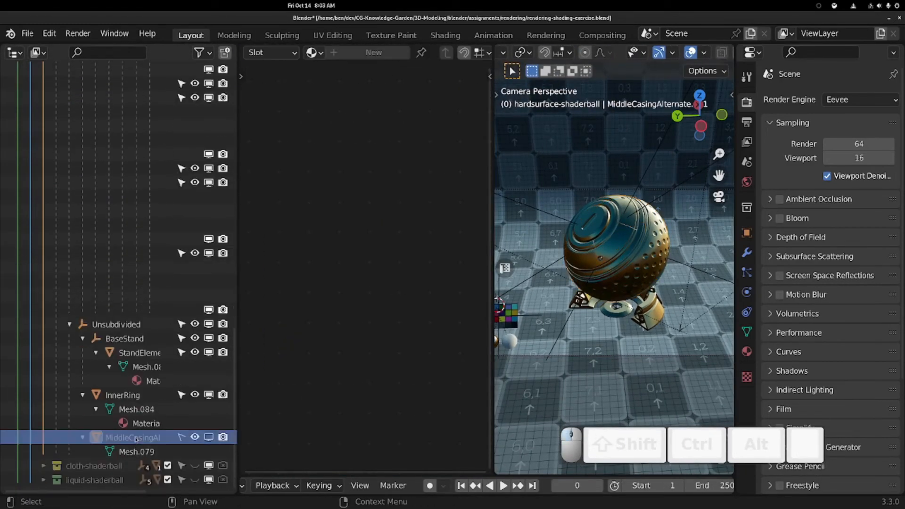
key("Delete")
Narrow the outliner, collapse the hardsurface-shaderball collection and enlarge the 3D viewport.
left_click_drag(238, 173, 172, 174)
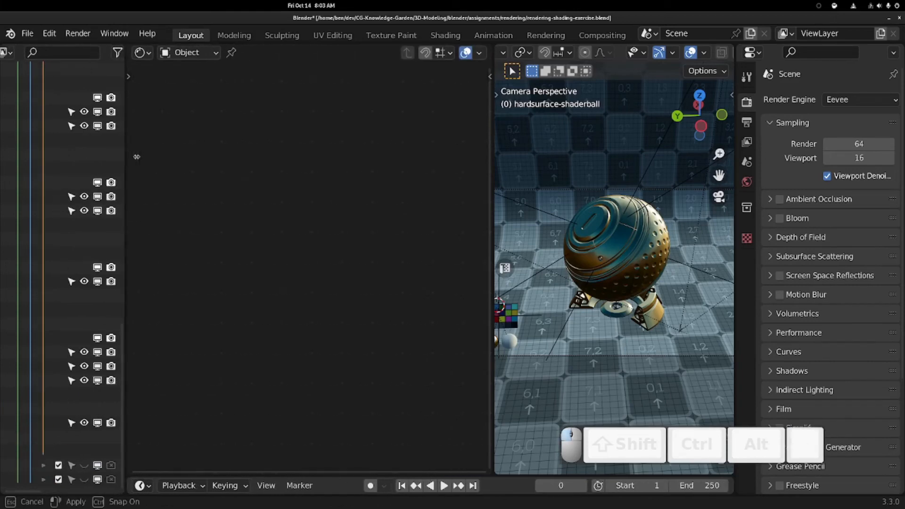
scroll(105, 256, "up", 6)
scroll(105, 256, "up", 1)
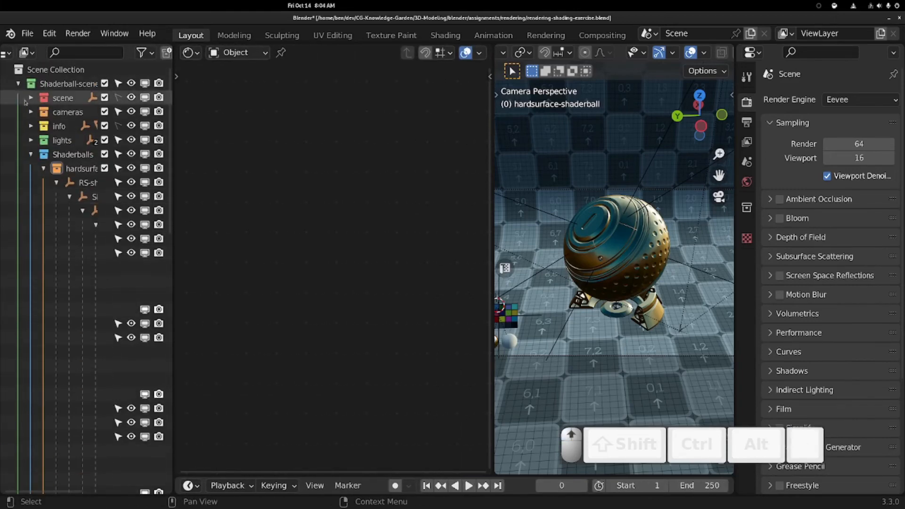
left_click(43, 169, "shift")
left_click_drag(489, 148, 274, 146)
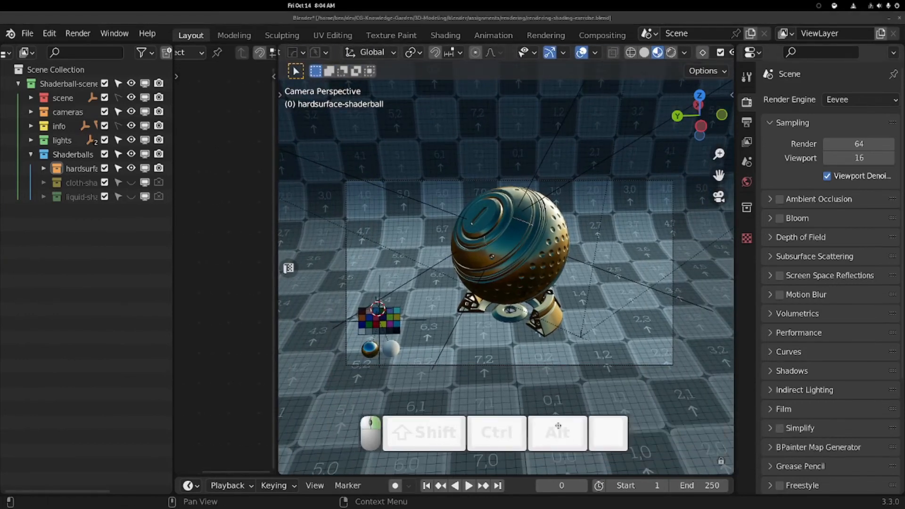
Bake the indirect lighting in the Eevee render settings and enable Auto Bake.
scroll(820, 289, "down", 8)
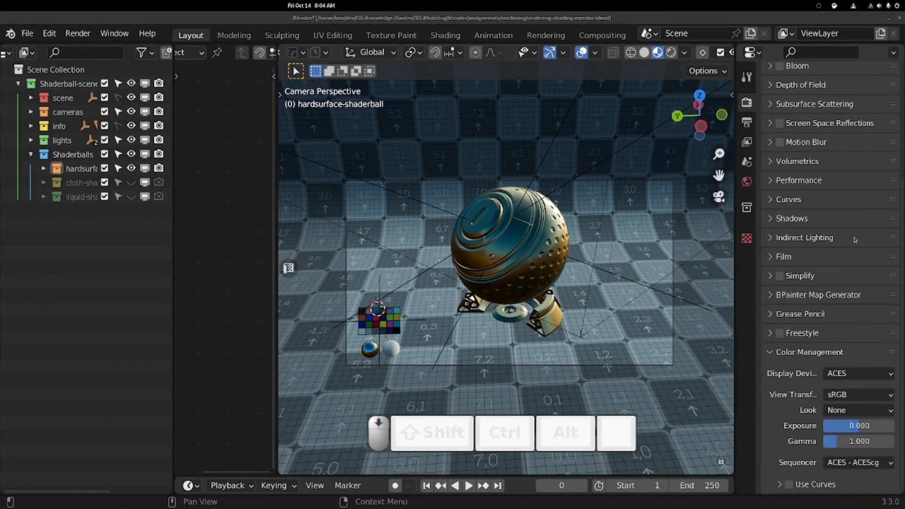
left_click(775, 217)
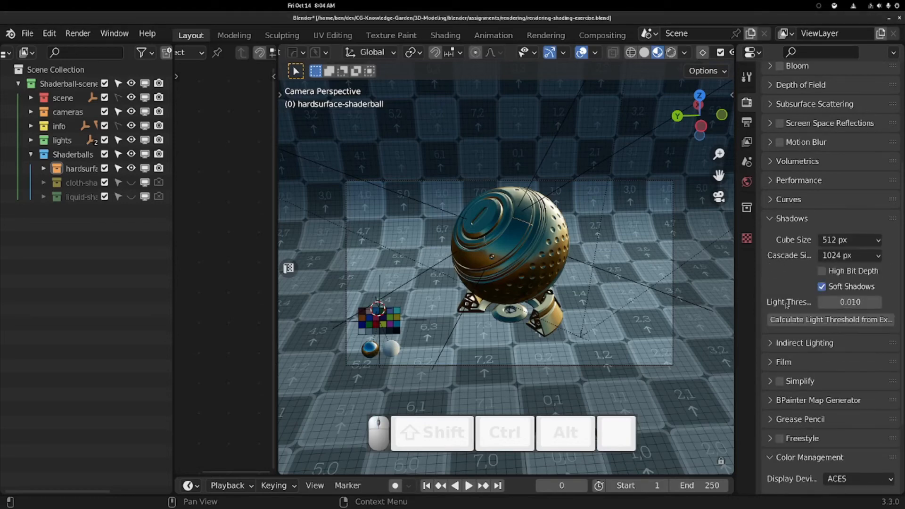
left_click(769, 217)
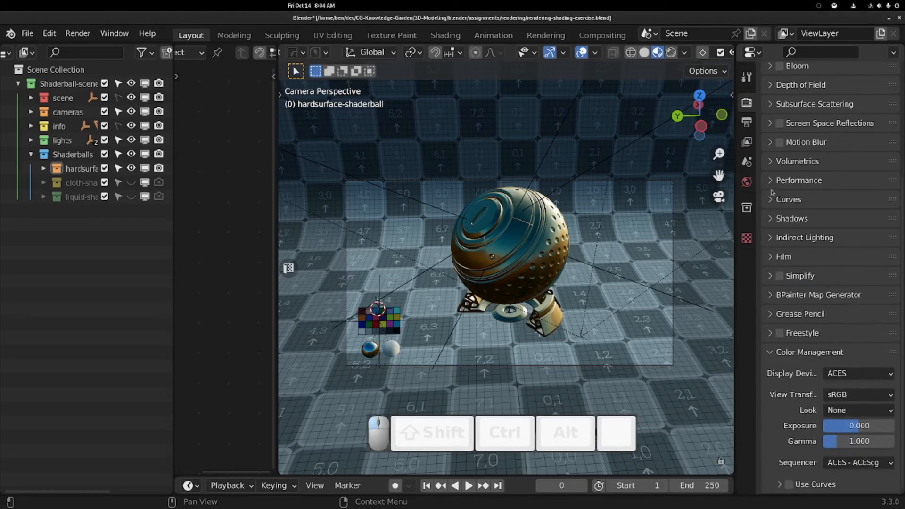
left_click(774, 237)
scroll(832, 242, "down", 4)
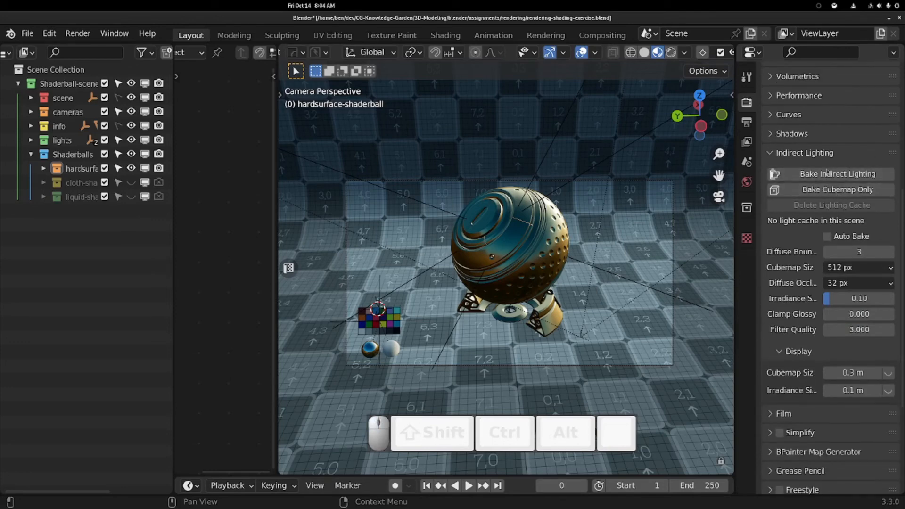
left_click(846, 175)
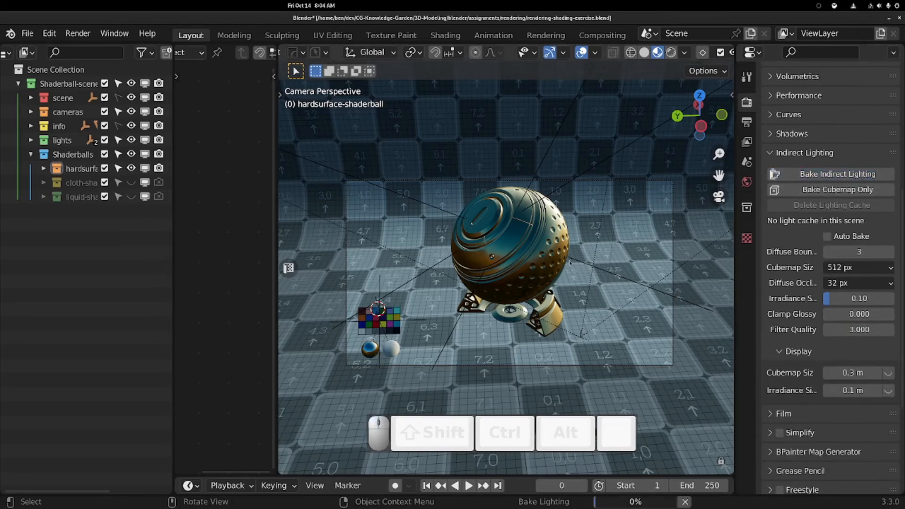
left_click(826, 237)
scroll(786, 283, "down", 5)
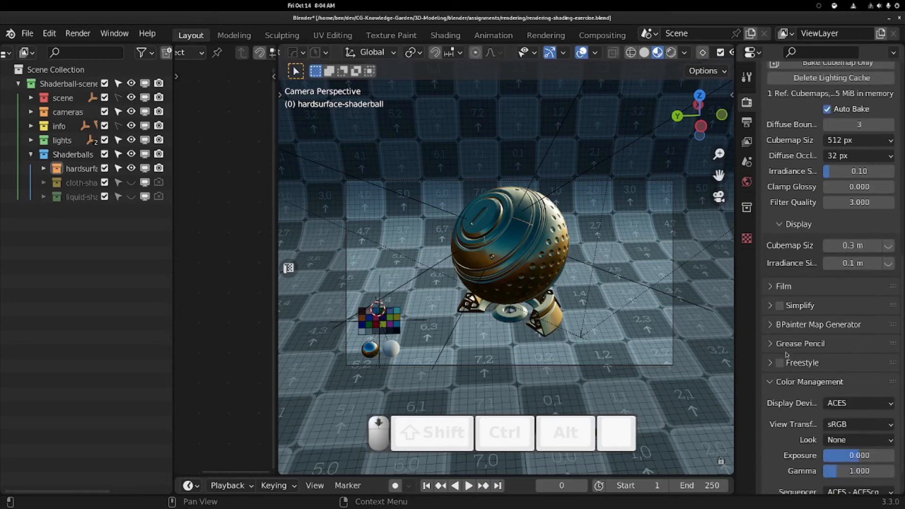
left_click(778, 288)
left_click(778, 288)
scroll(791, 351, "down", 1)
scroll(791, 351, "down", 1)
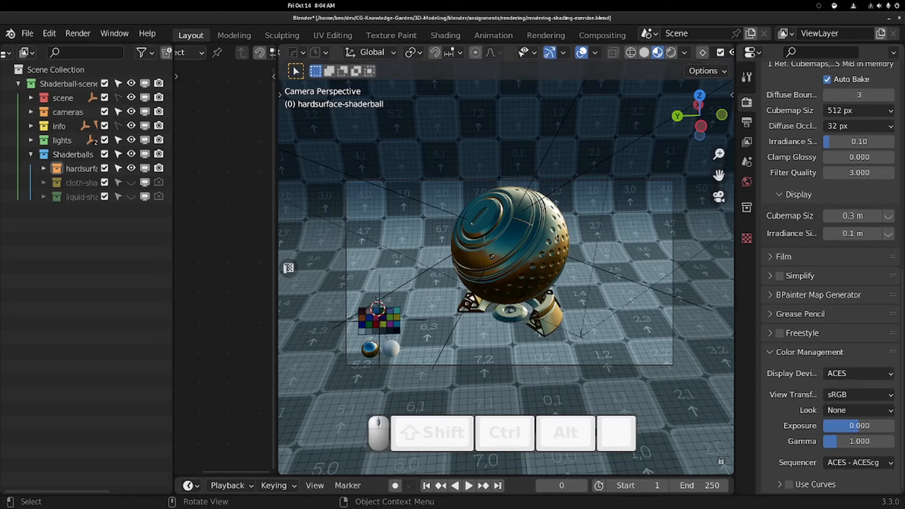
Render the image with Eevee using the baked lighting, examine the shaderball and close the render window.
key("F12")
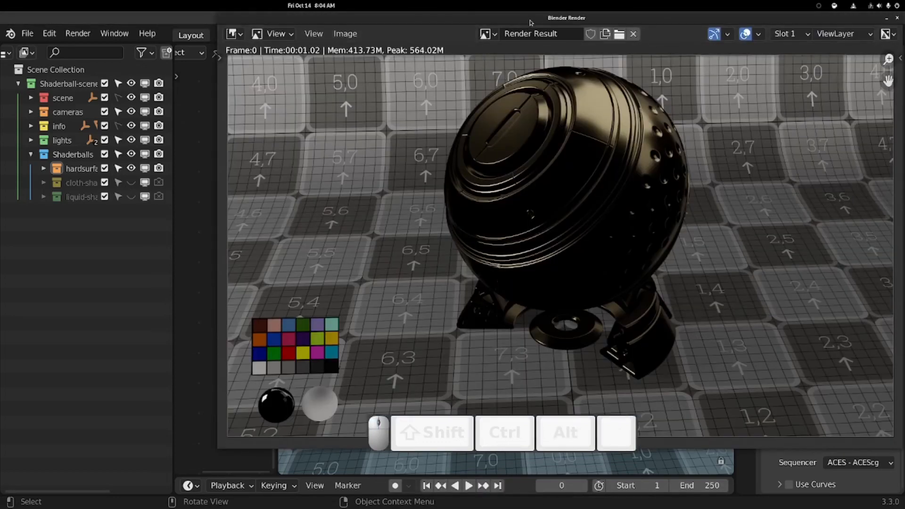
left_click_drag(530, 22, 371, 29)
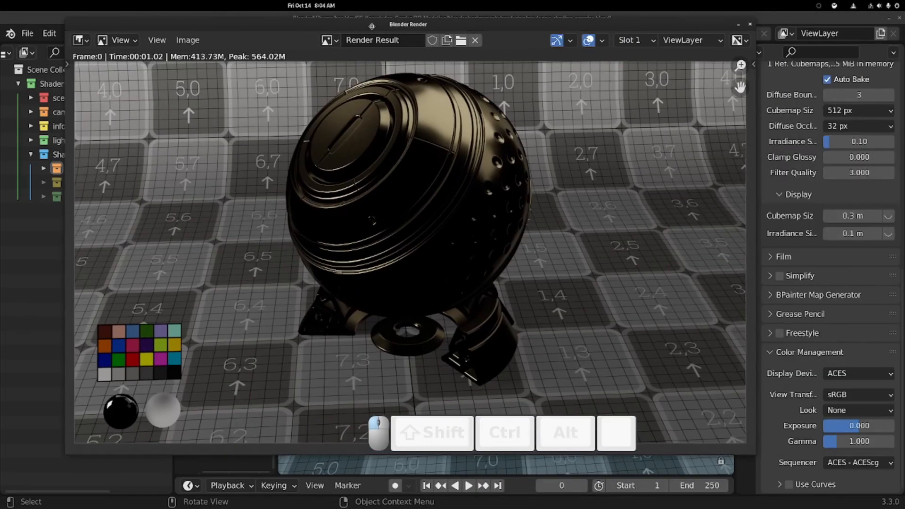
scroll(437, 276, "down", 1)
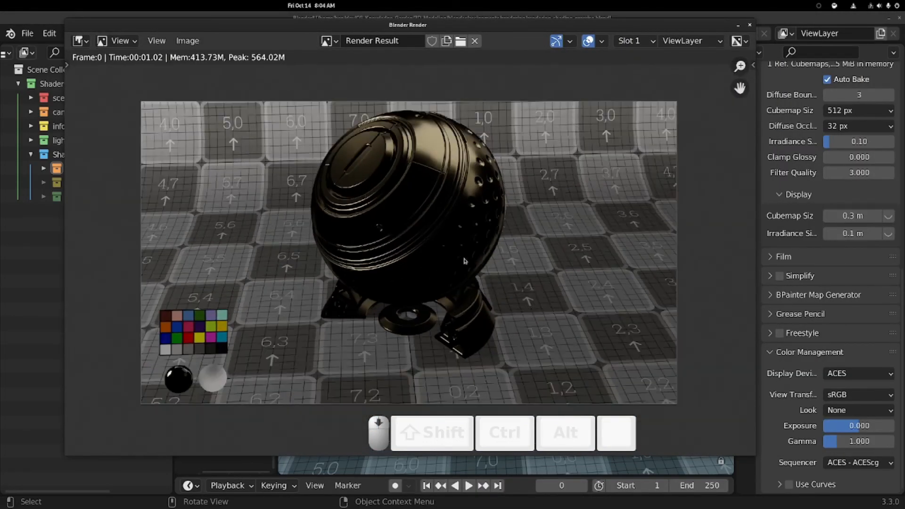
scroll(456, 232, "up", 2)
left_click(749, 25)
Switch the viewport to rendered shading and select the Top area light above the shaderball.
left_click(516, 266)
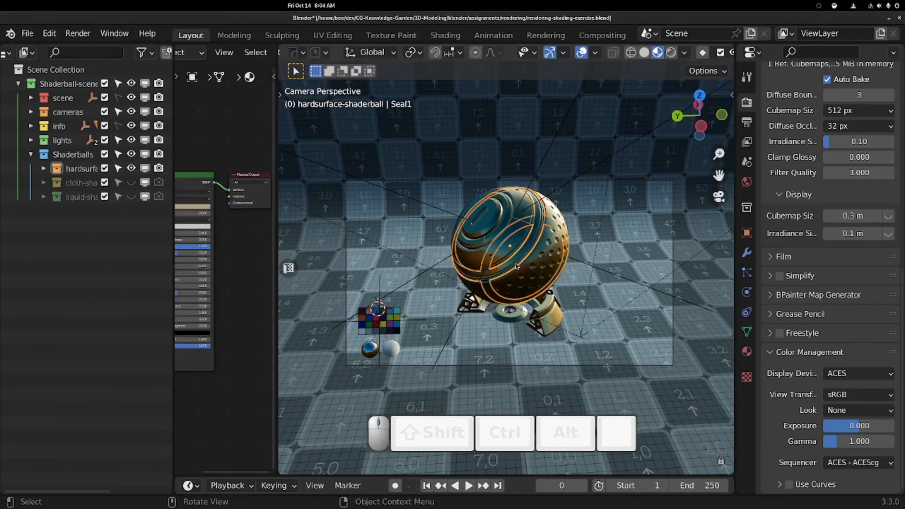
key("z")
left_click(529, 171)
mouse_move(514, 151)
middle_mouse_down()
mouse_move(522, 191)
mouse_move(530, 143)
middle_mouse_up()
scroll(530, 142, "down", 4)
left_click(463, 161)
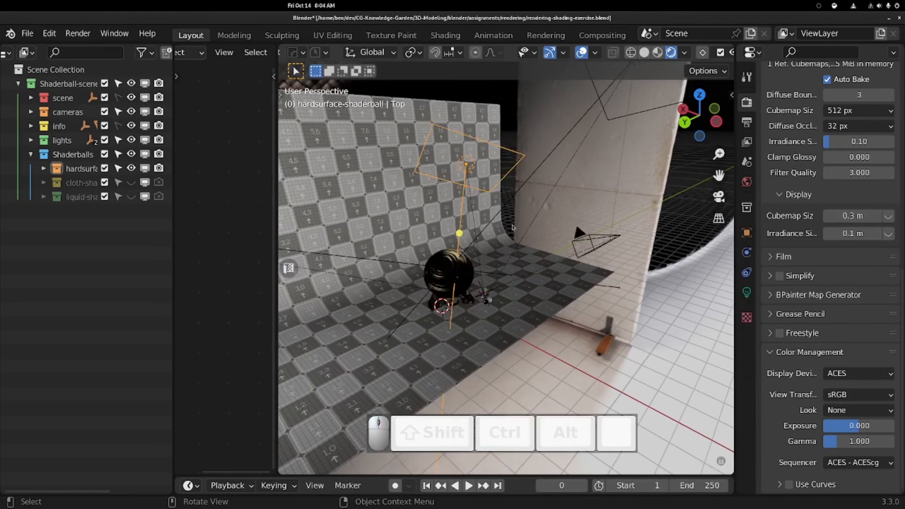
Set the Top area light's power to 1000 W.
middle_click_drag(545, 215, 521, 240)
scroll(520, 241, "up", 1)
scroll(521, 241, "up", 3)
left_click(746, 293)
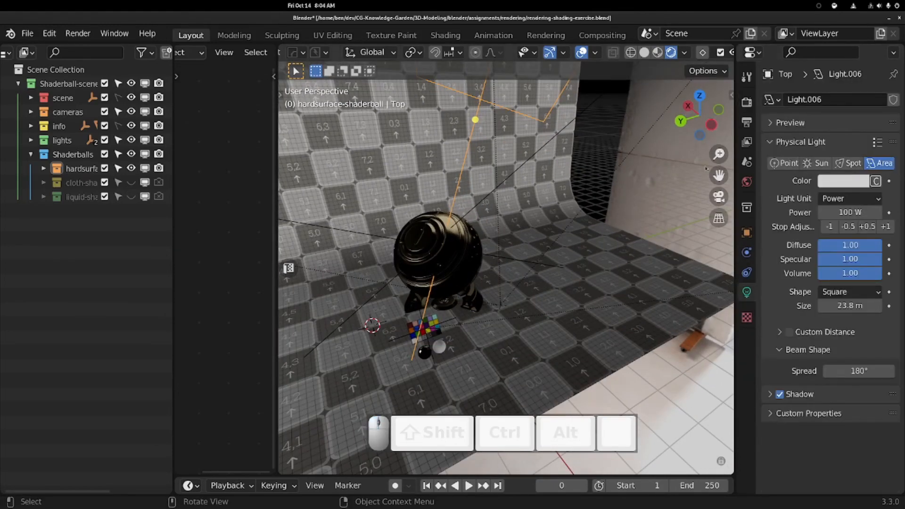
left_click_drag(848, 212, 850, 212)
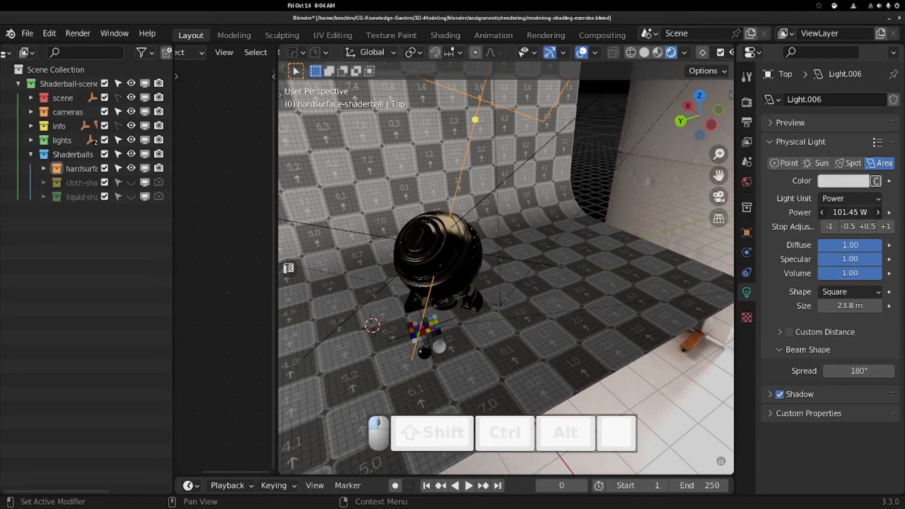
left_click(850, 212)
type("1000")
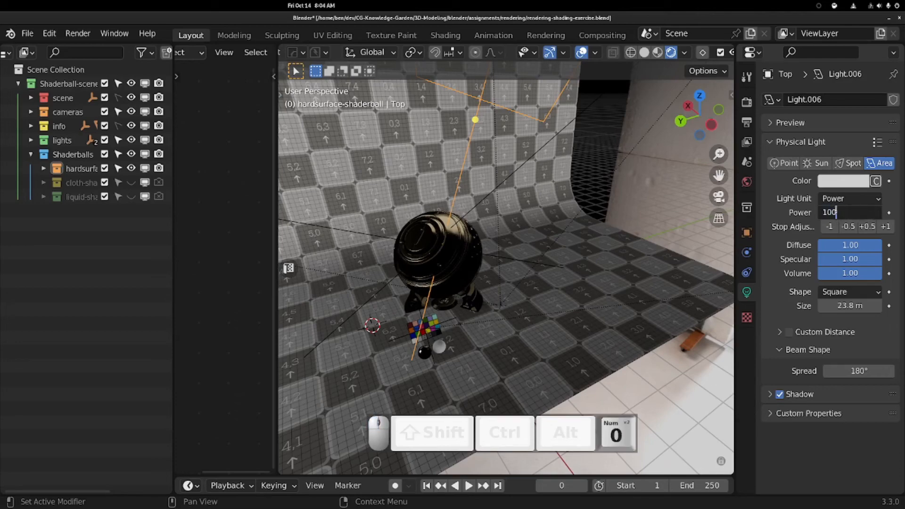
key("Return")
Render the image with Eevee under the 1000 W Top light, inspect the shaderball and close the render window.
middle_click_drag(561, 306, 537, 288)
scroll(538, 288, "up", 2)
key("F12")
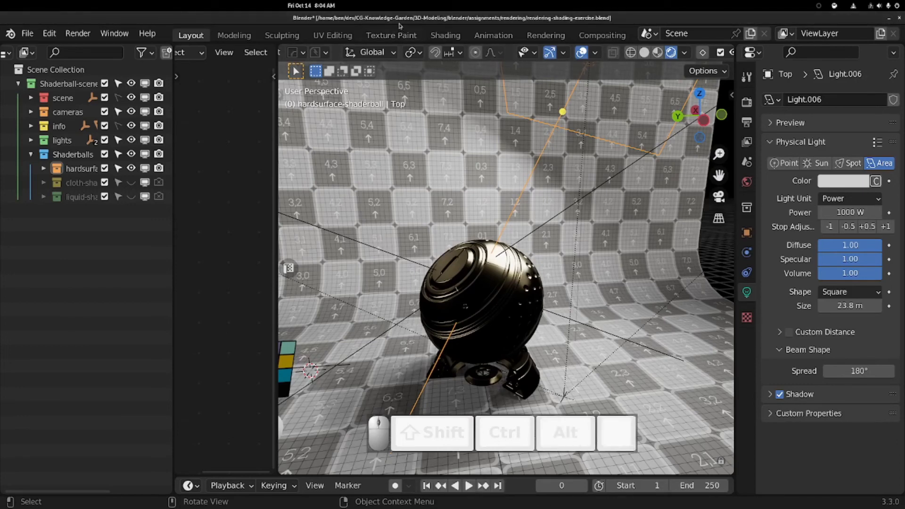
key("alt+grave")
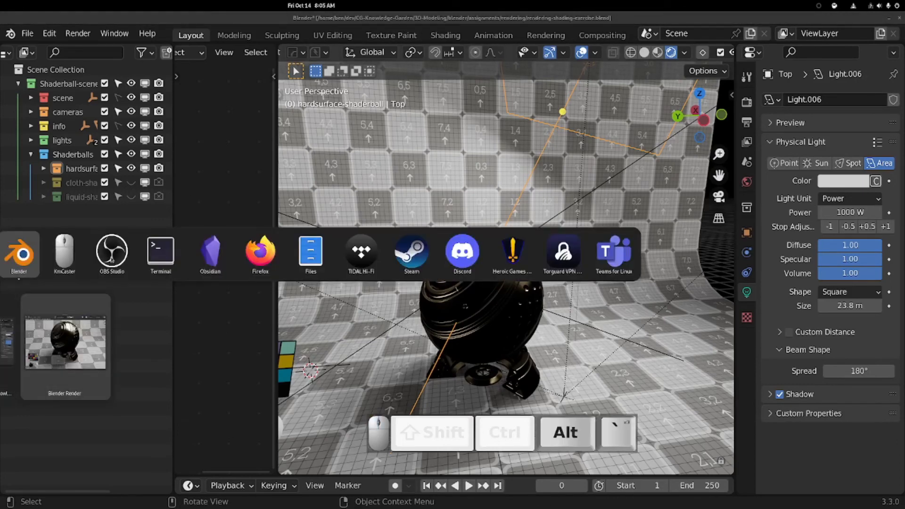
key("alt+grave")
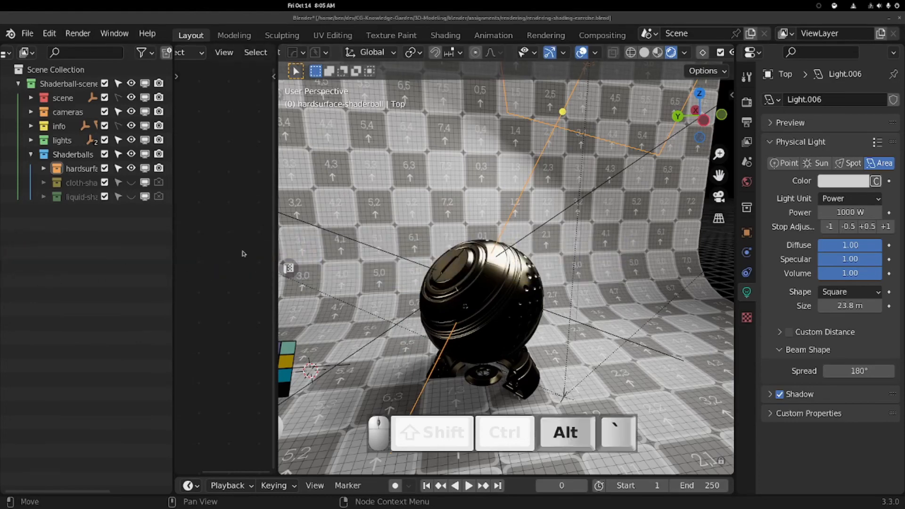
left_click_drag(482, 77, 326, 21)
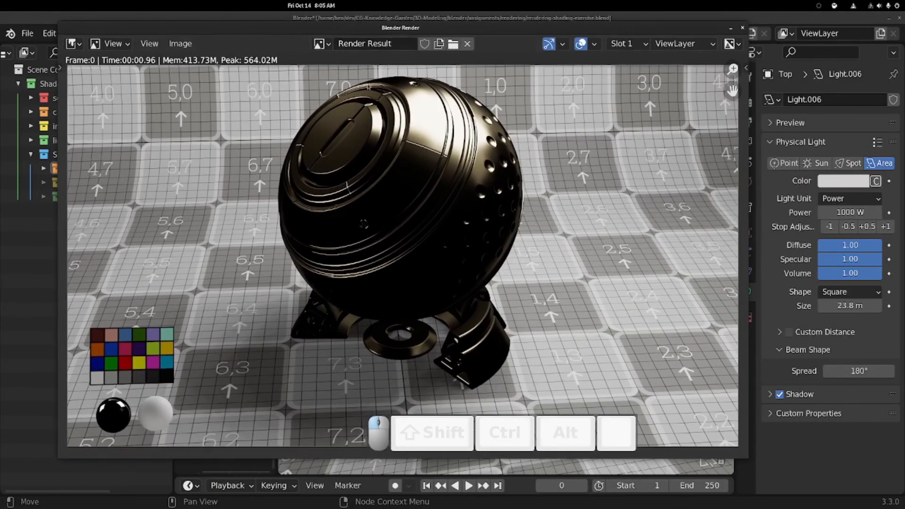
scroll(425, 167, "up", 2)
scroll(425, 167, "down", 3)
scroll(425, 167, "up", 1)
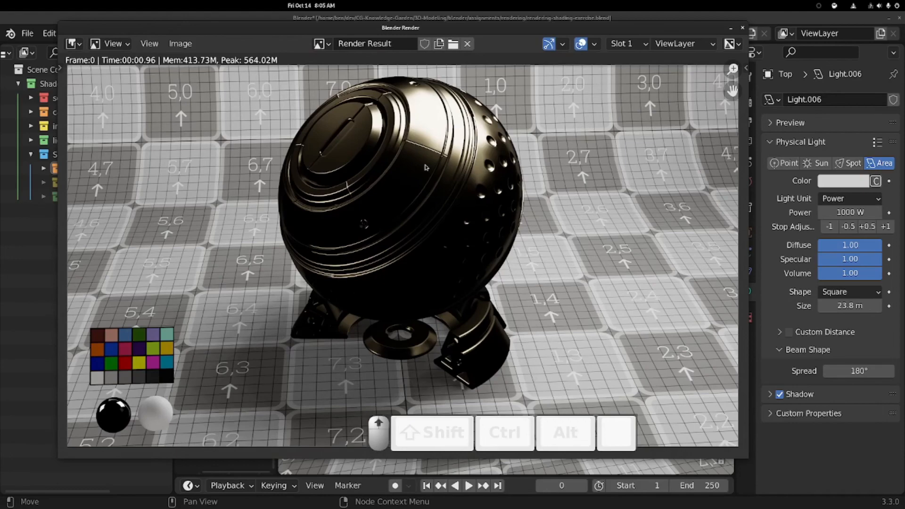
scroll(426, 167, "down", 1)
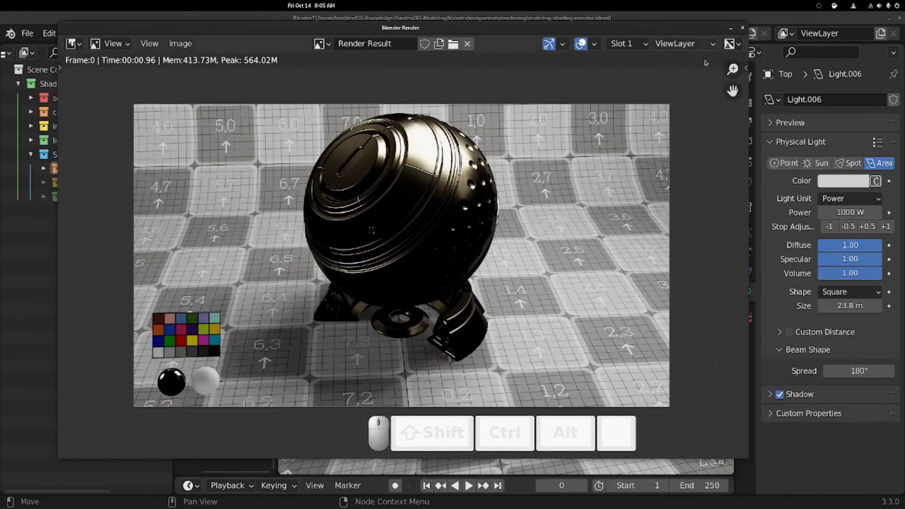
left_click(742, 30)
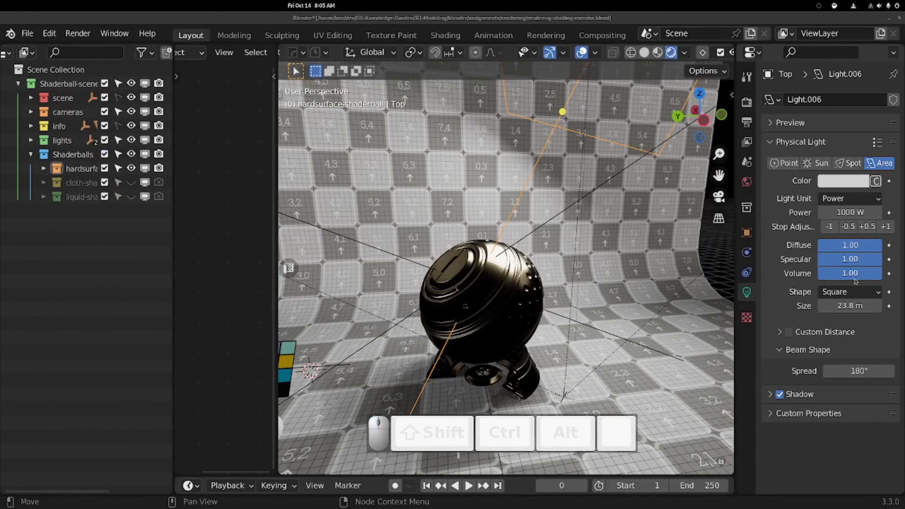
Set the Top area light's power to 100 W and check the shaderball's lighting in the viewport.
left_click(851, 212)
type("100")
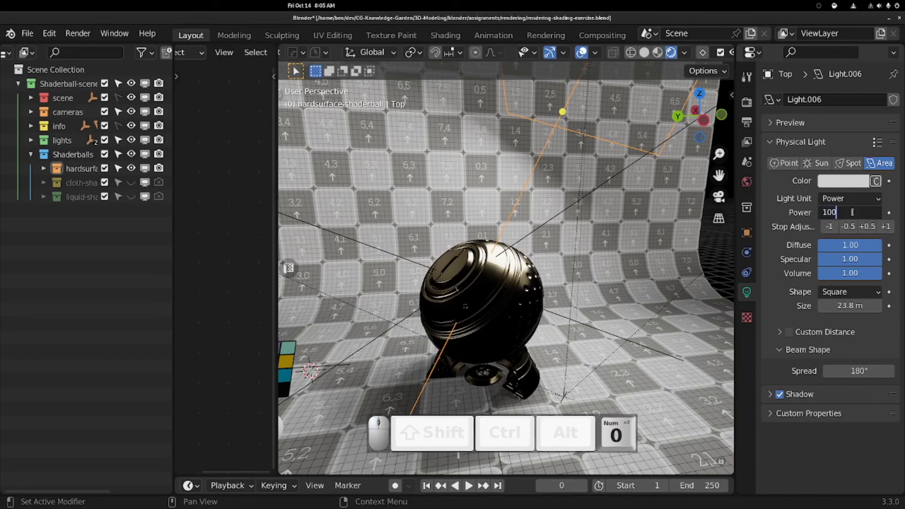
key("Return")
middle_click_drag(711, 238, 570, 265)
scroll(570, 265, "down", 5)
scroll(570, 265, "up", 7)
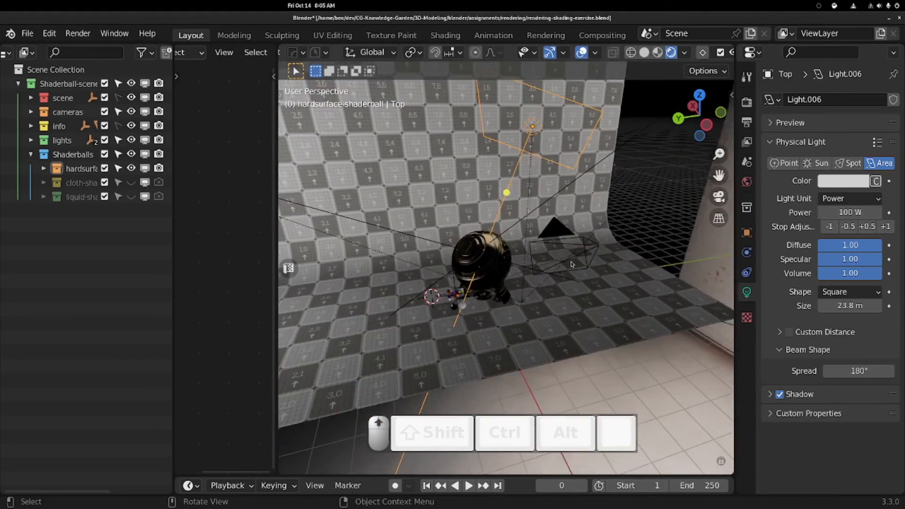
Change the scene's render engine to Cycles.
left_click(746, 101)
left_click(746, 232)
left_click(746, 102)
left_click(867, 99)
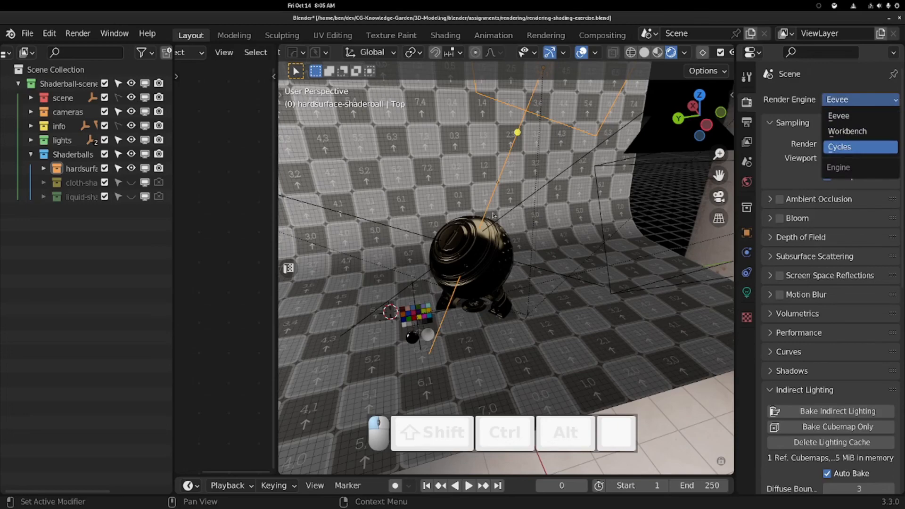
left_click(839, 146)
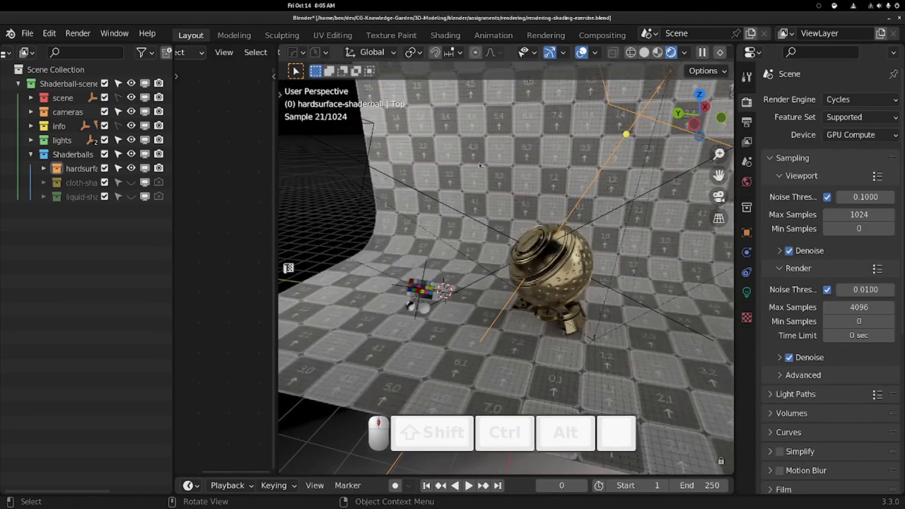
View the shaderball through the camera and set the viewport shading to Solid.
key("KP_0")
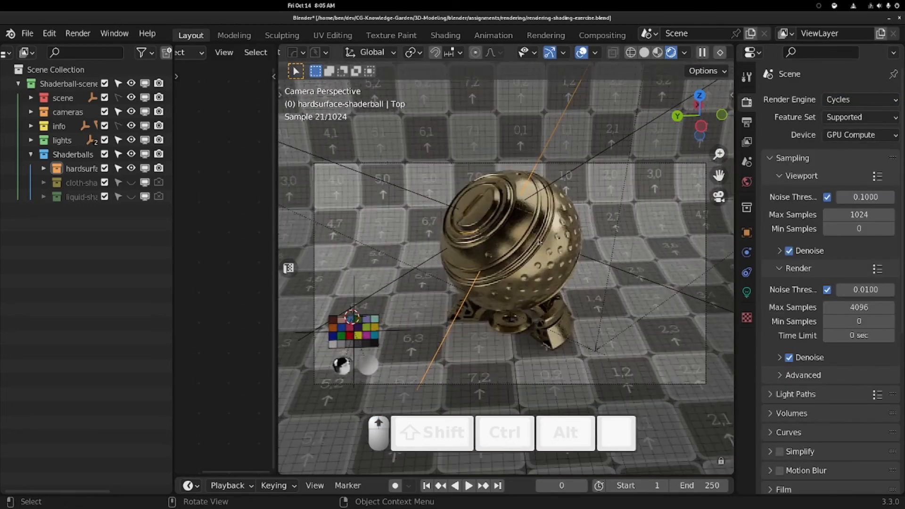
key("z")
left_click(622, 235)
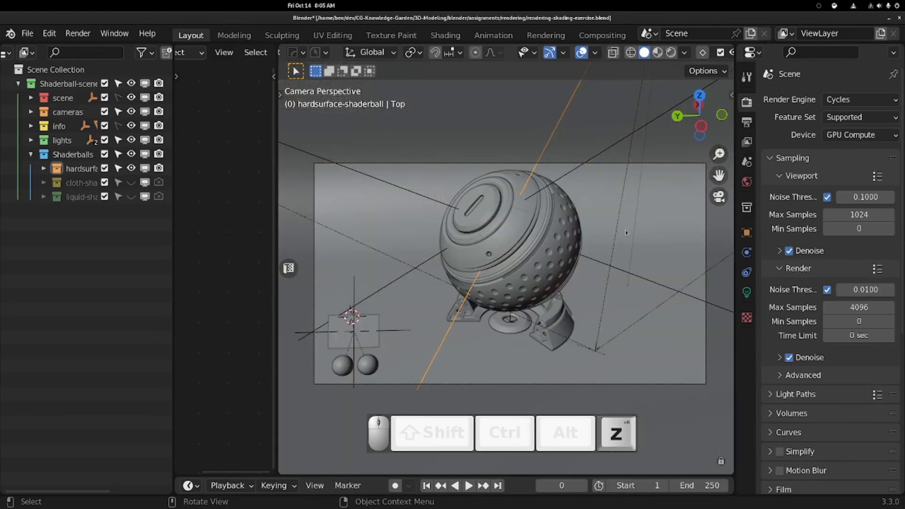
Start rendering the image with Cycles and move the render window so the render settings stay uncovered.
key("F12")
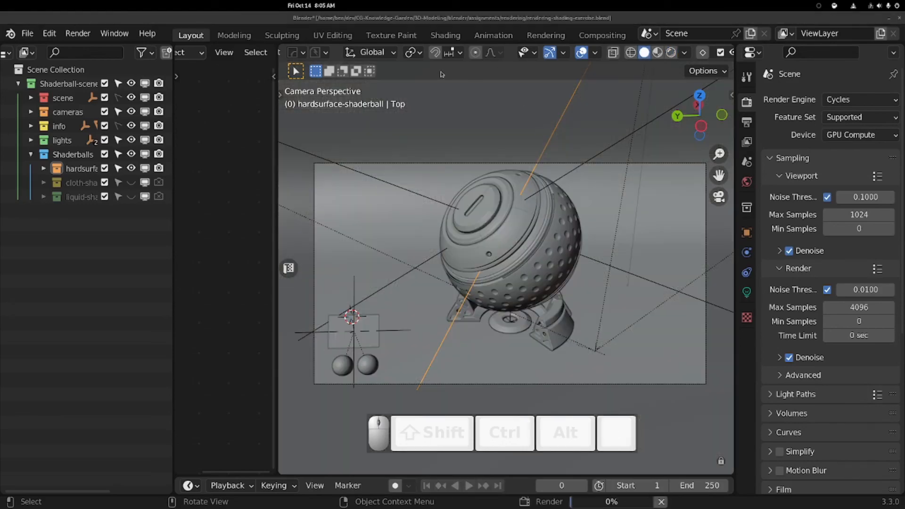
key("alt+Tab")
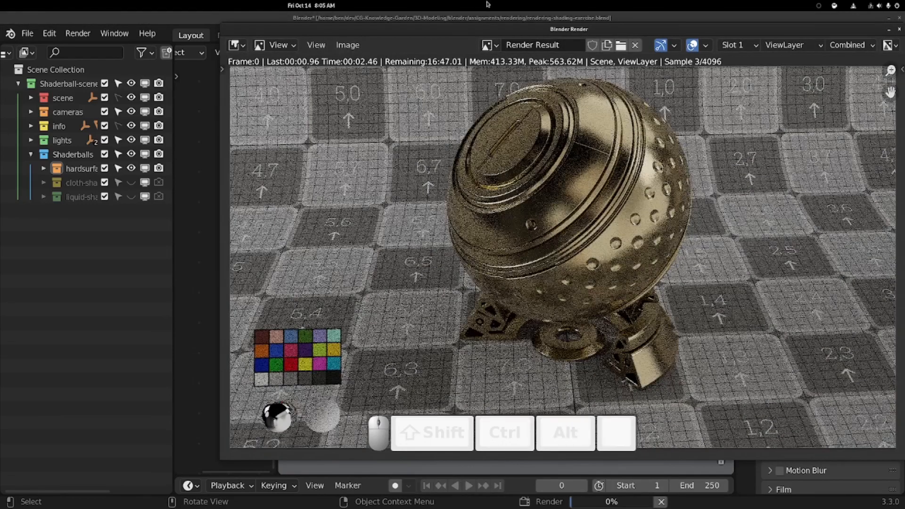
key("alt+Tab")
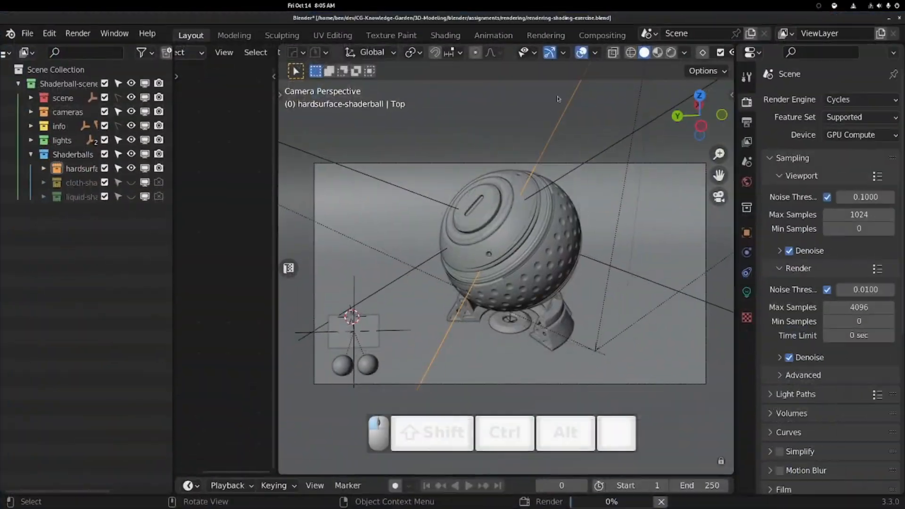
key("alt+Tab")
left_click_drag(476, 71, 328, 51, "alt")
Examine the shaderball's details and the whole frame in the Cycles render, stop the render and close its window.
scroll(390, 173, "up", 4)
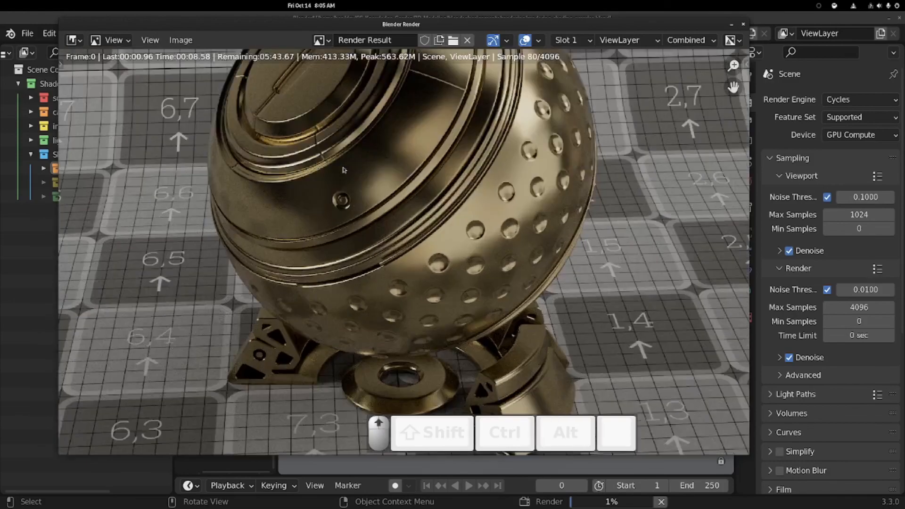
scroll(345, 170, "down", 2)
middle_click_drag(478, 141, 439, 141)
scroll(364, 250, "down", 1)
middle_click_drag(214, 188, 198, 268)
key("Home")
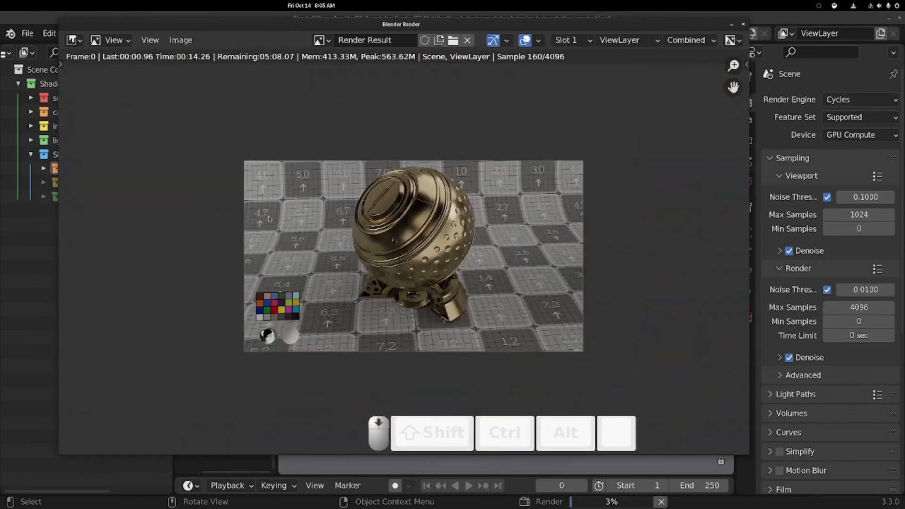
scroll(286, 220, "up", 3)
key("Escape")
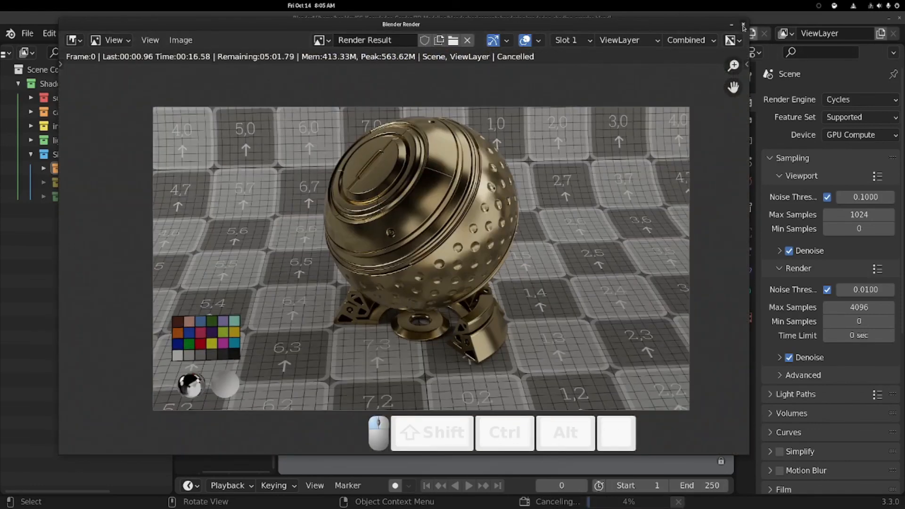
key("Escape")
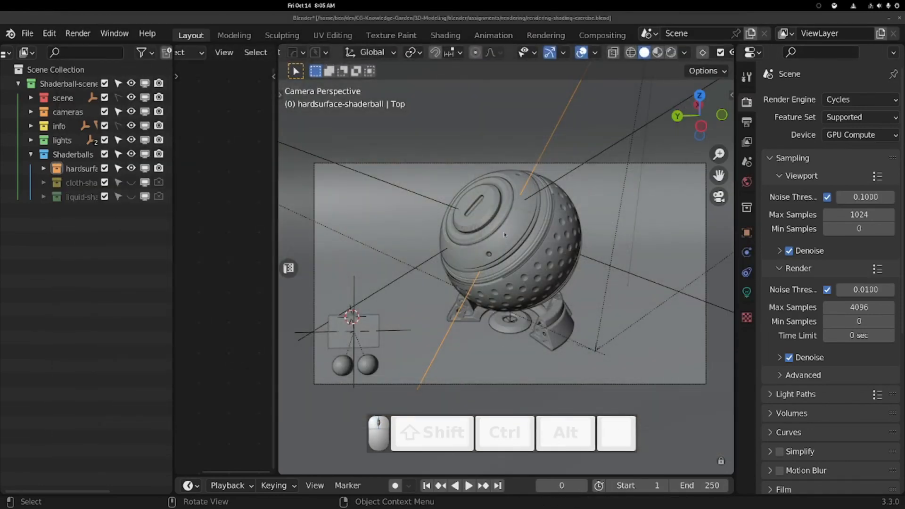
left_click(510, 245)
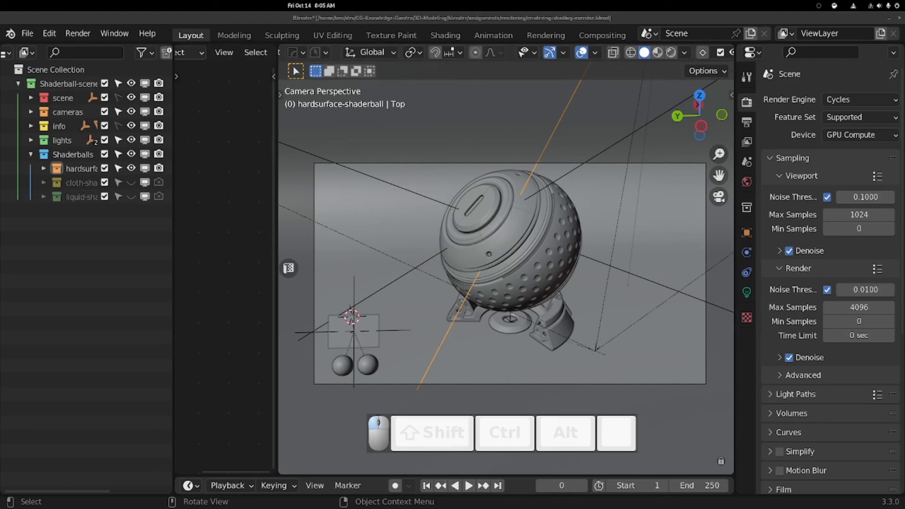